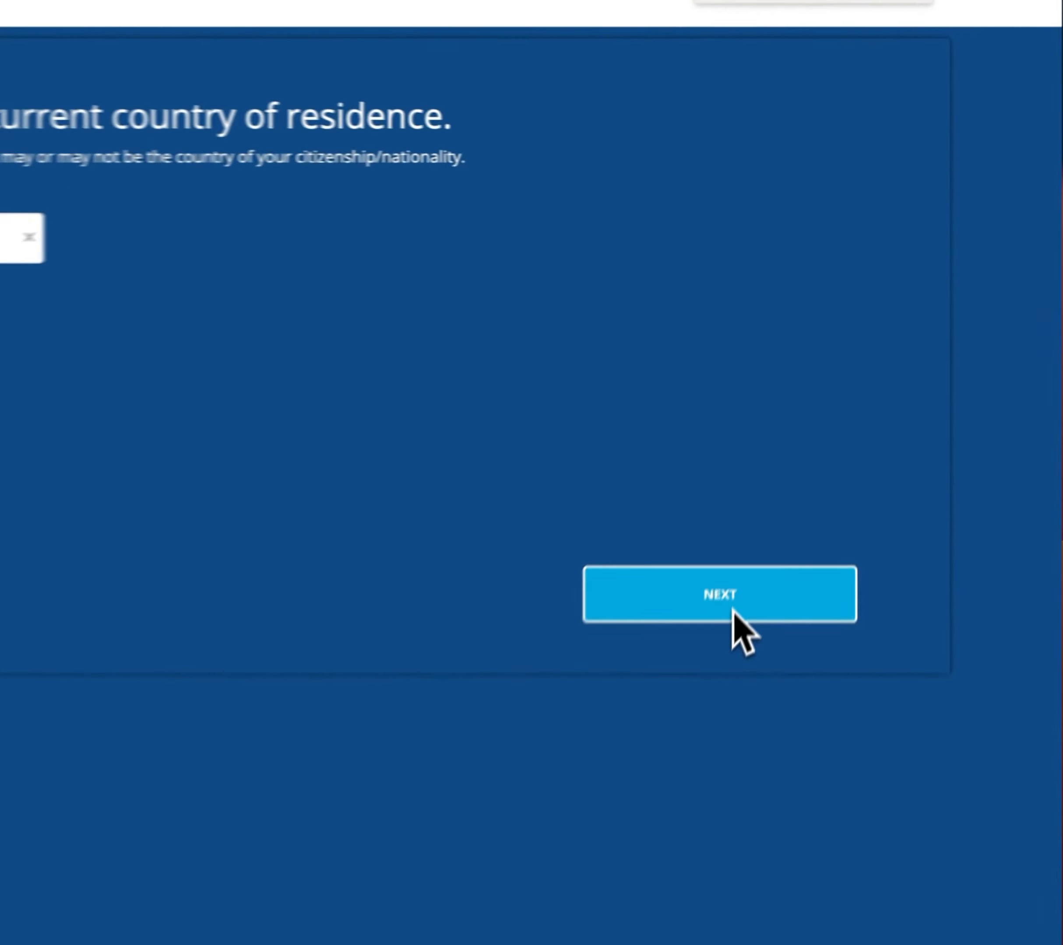
Confirm United States as the current country of residence.
click(732, 601)
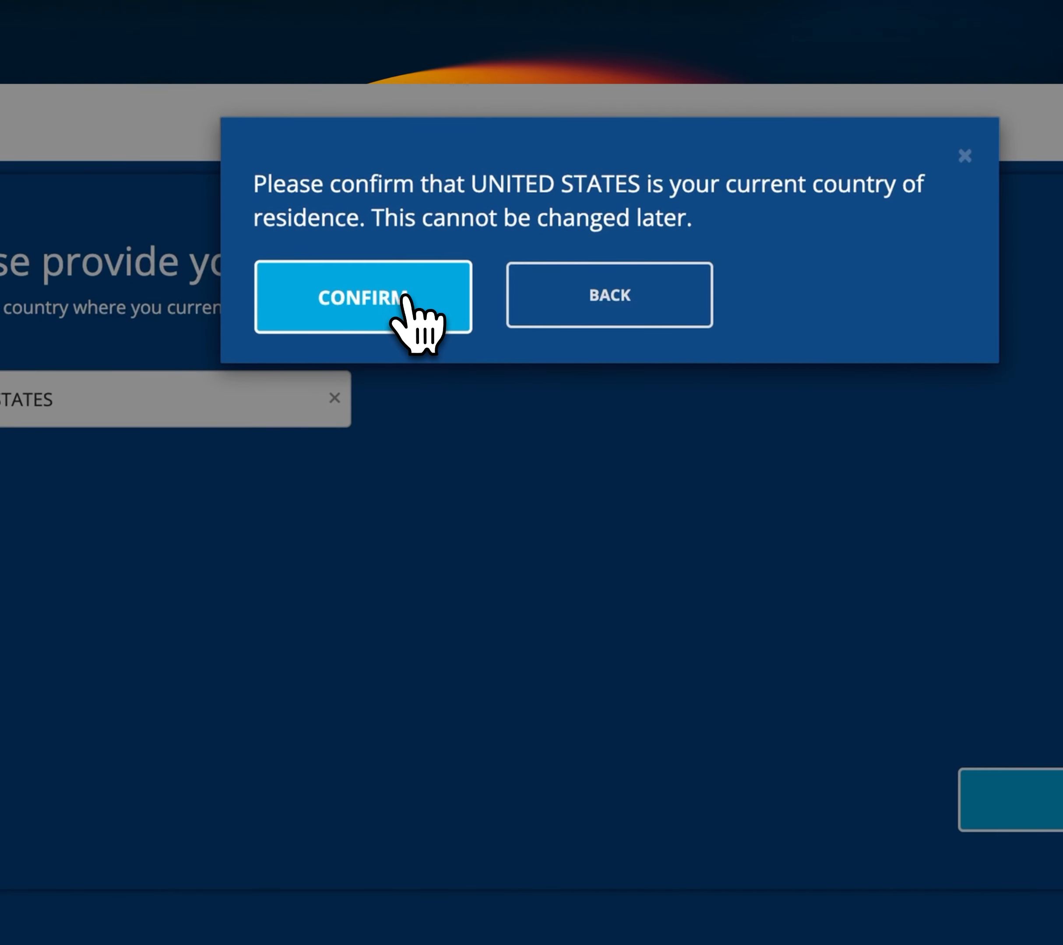
click(406, 297)
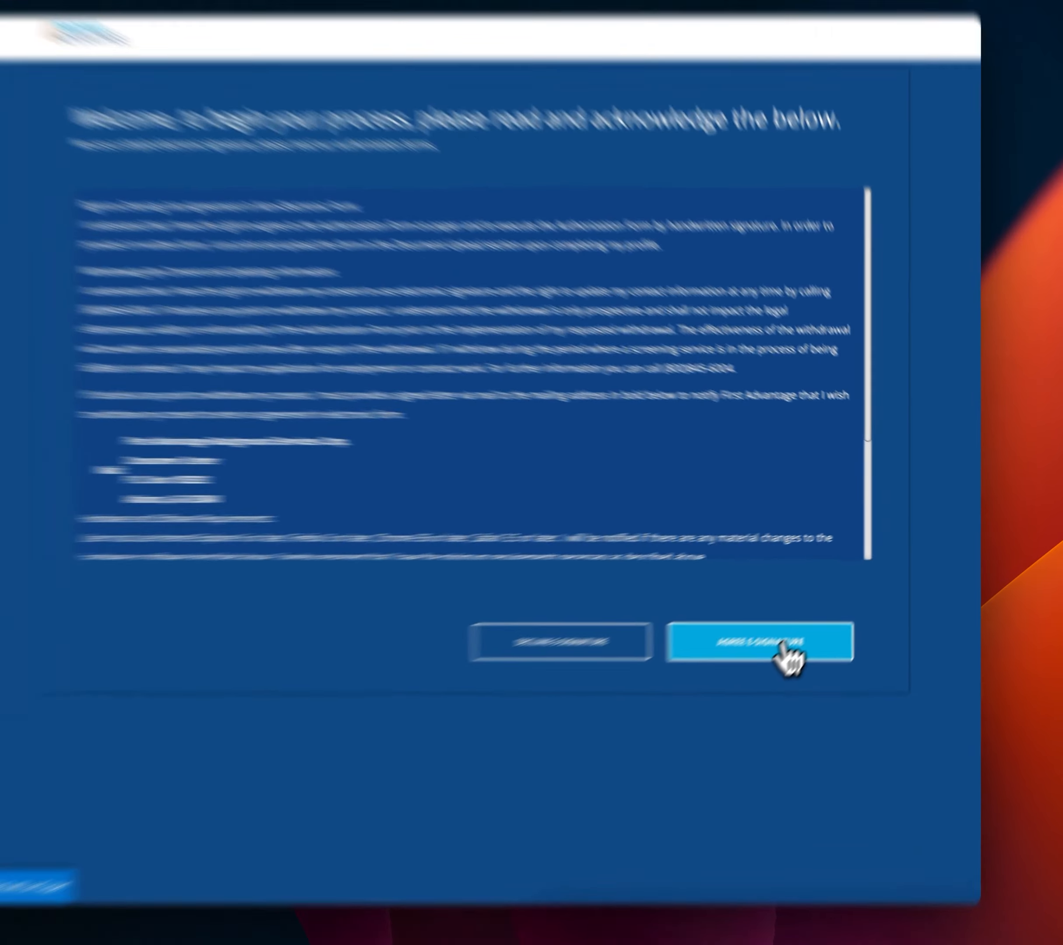
Agree to sign electronically and accept the FedEx privacy notice consent.
click(808, 633)
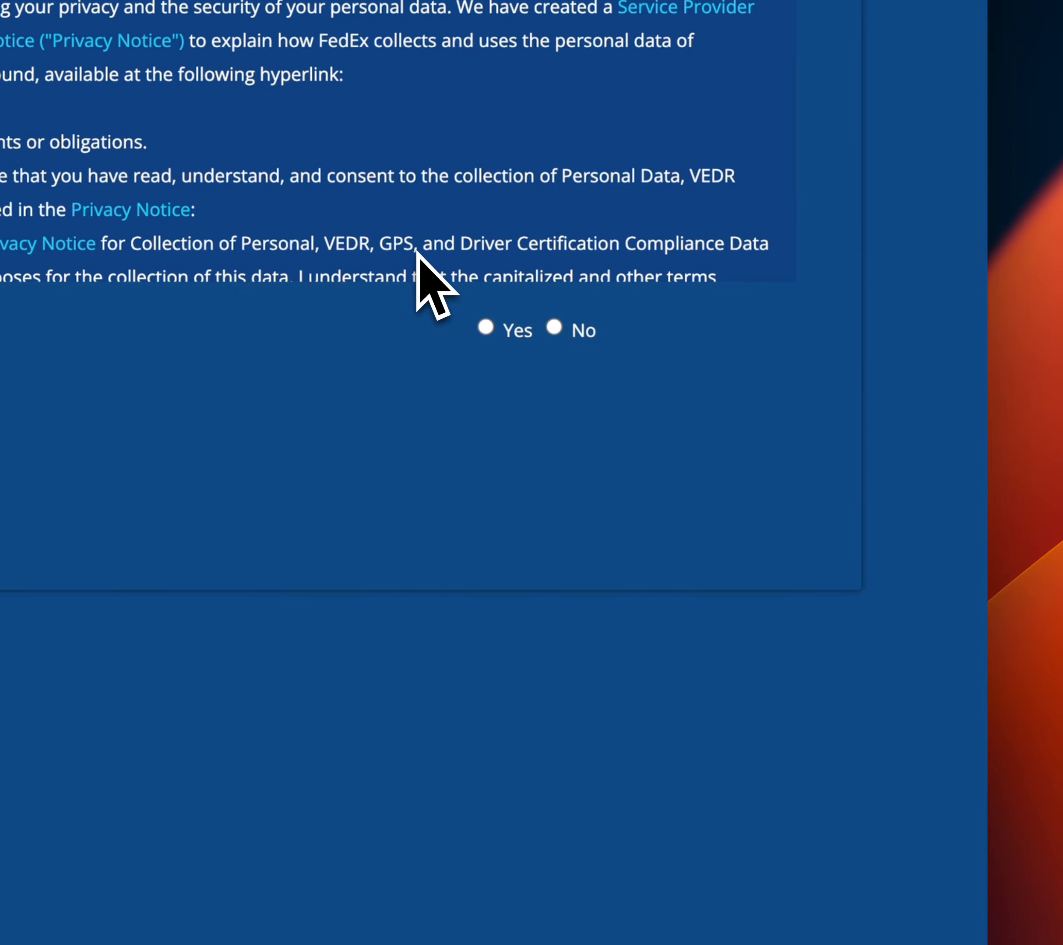
click(486, 331)
Enter the first and last name in the consent form and give consent.
click(6, 439)
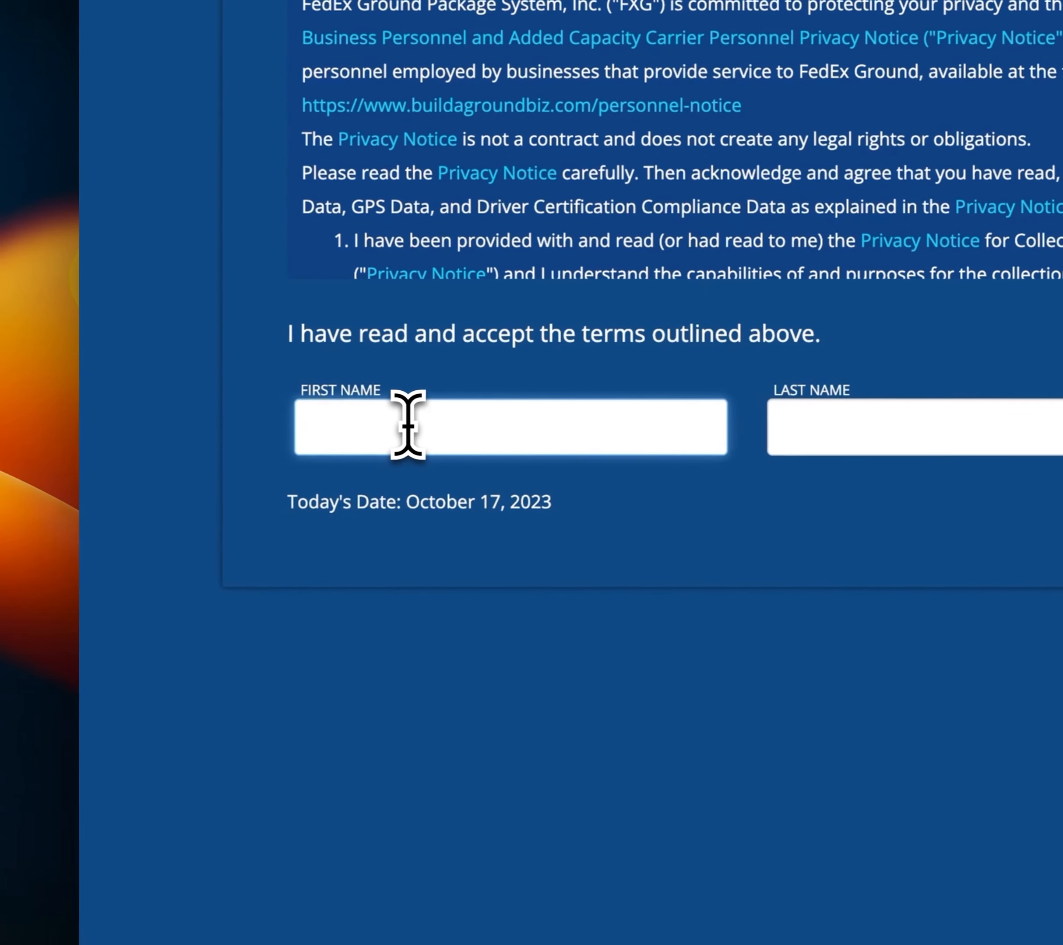
text(Ancile)
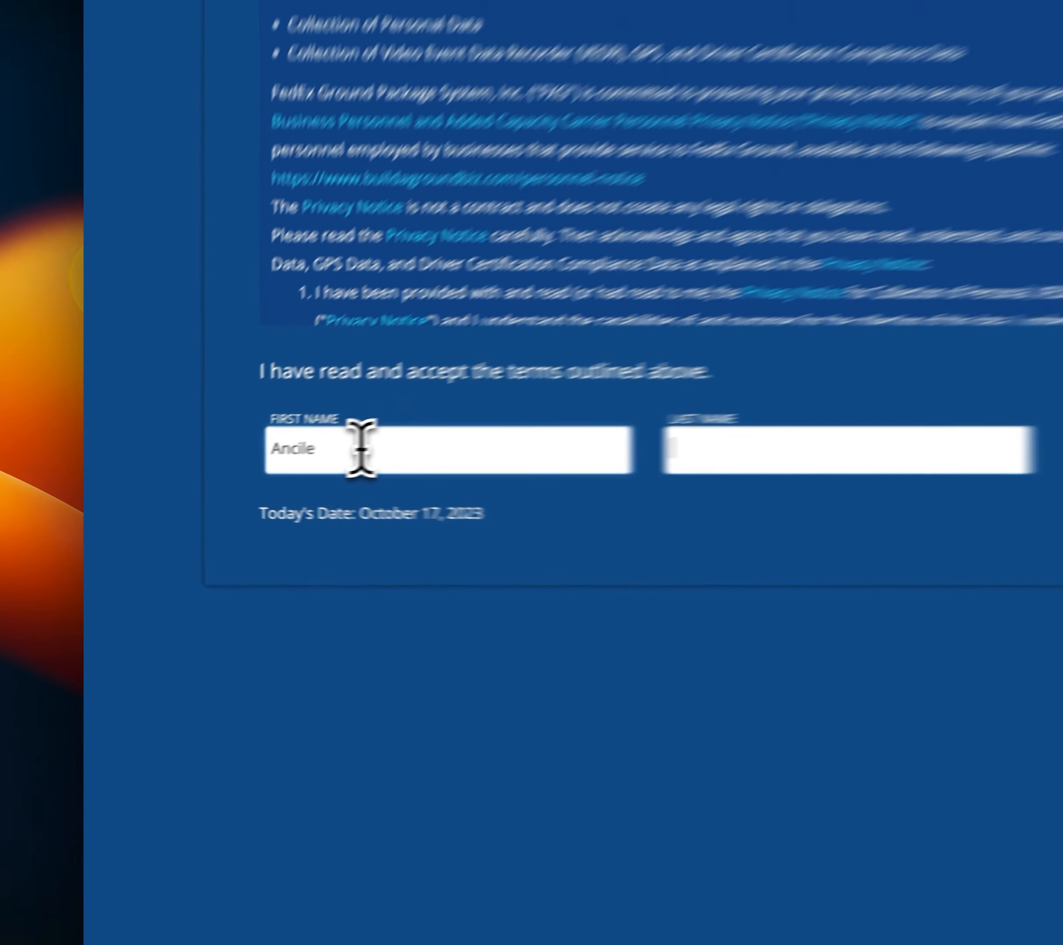
key(Tab)
text(Services)
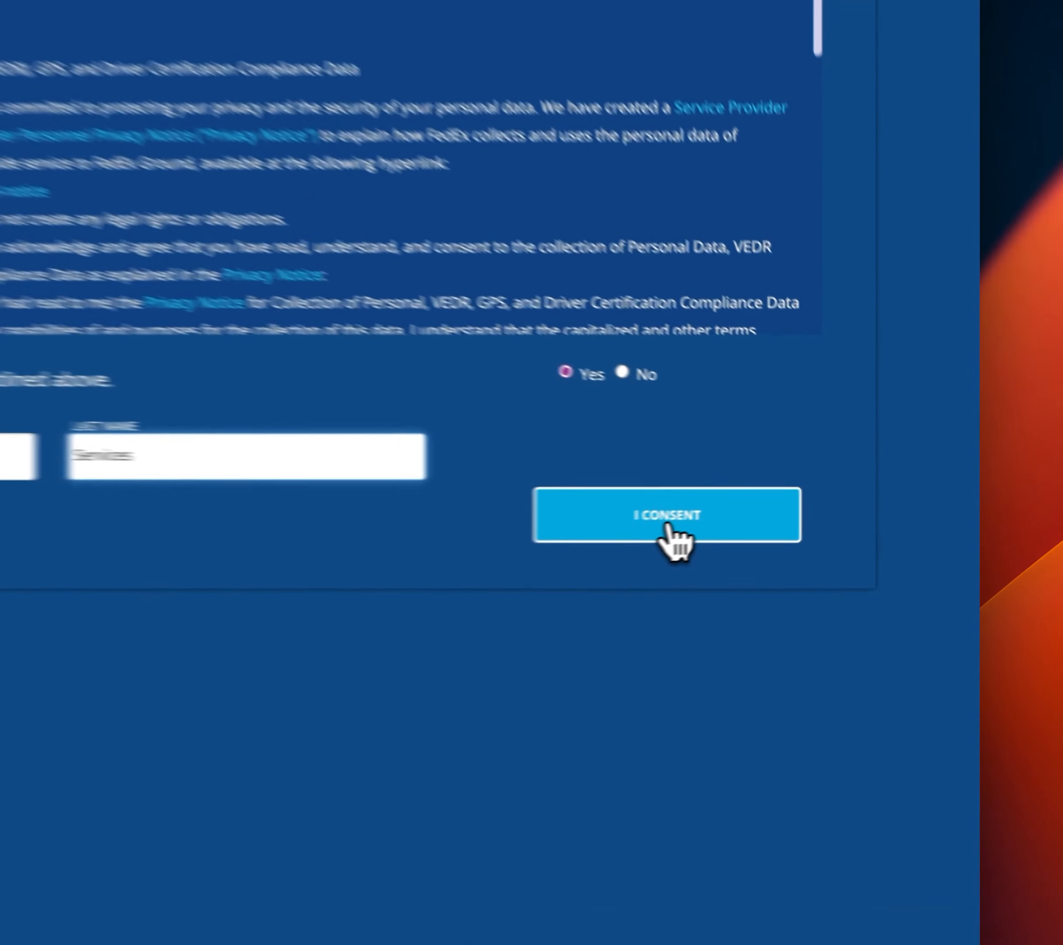
click(770, 527)
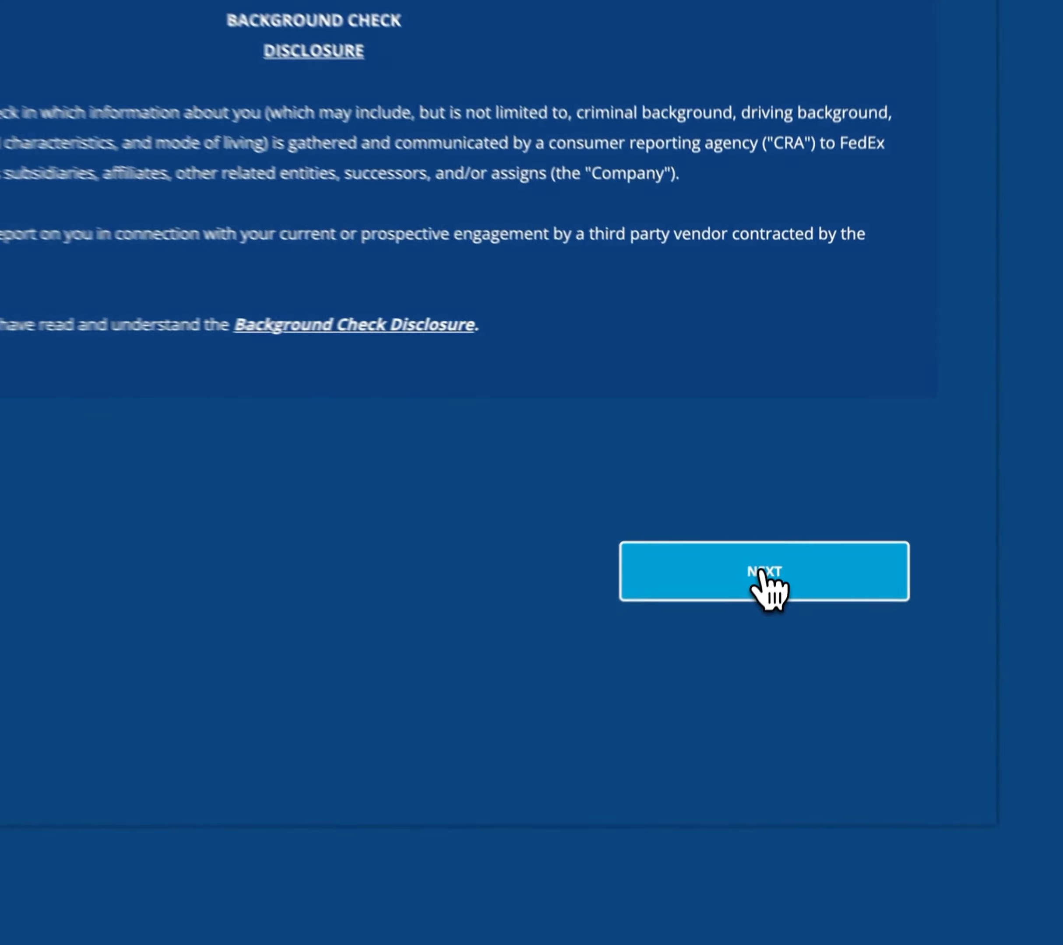
Acknowledge the background check, additional, and California state law disclosures.
click(787, 535)
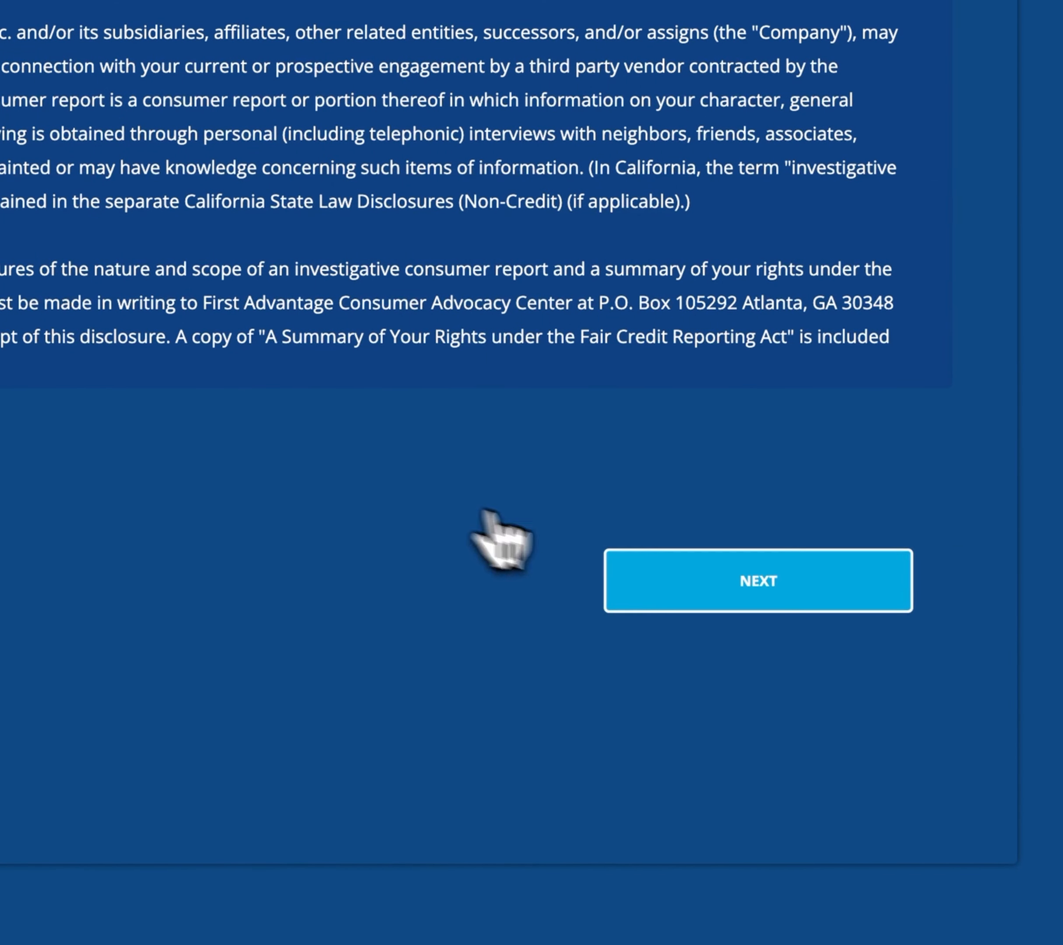
click(709, 609)
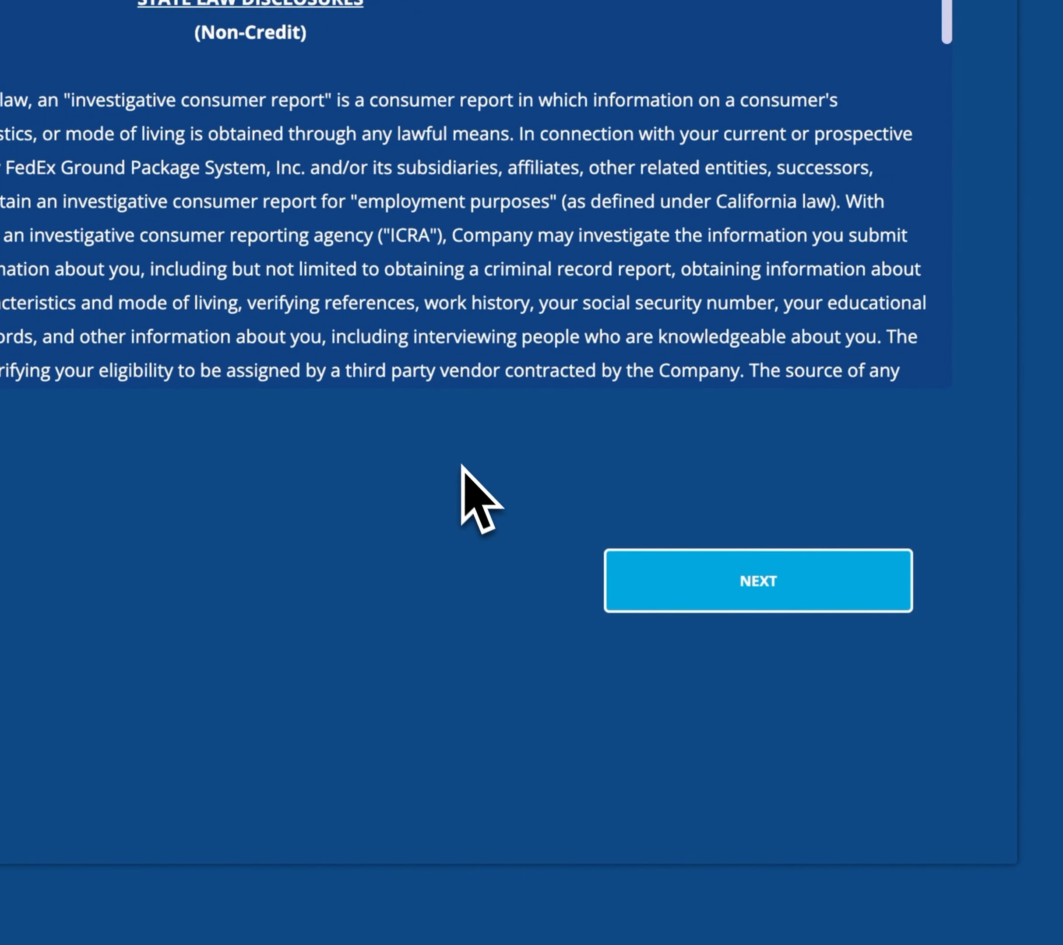
click(749, 596)
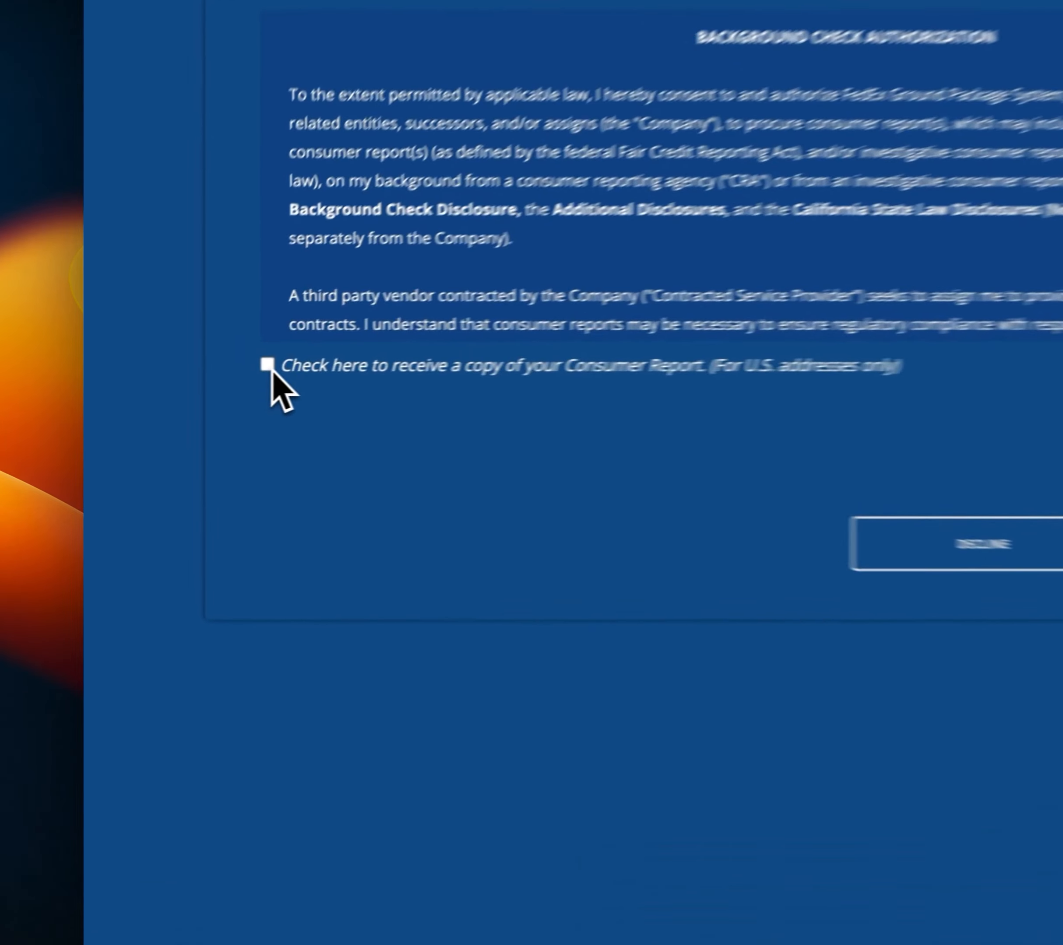
Request a consumer report copy, agree to the authorization, and sign it with a drawn signature.
click(193, 414)
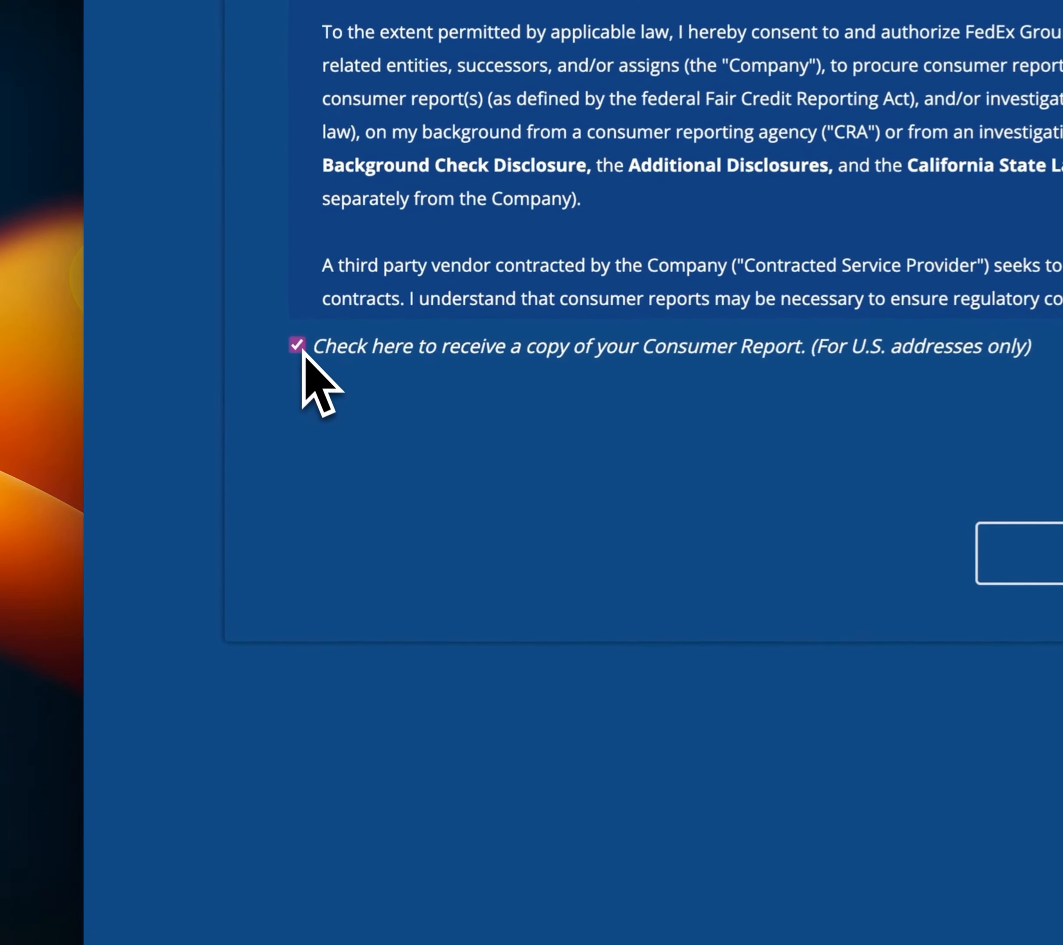
click(932, 614)
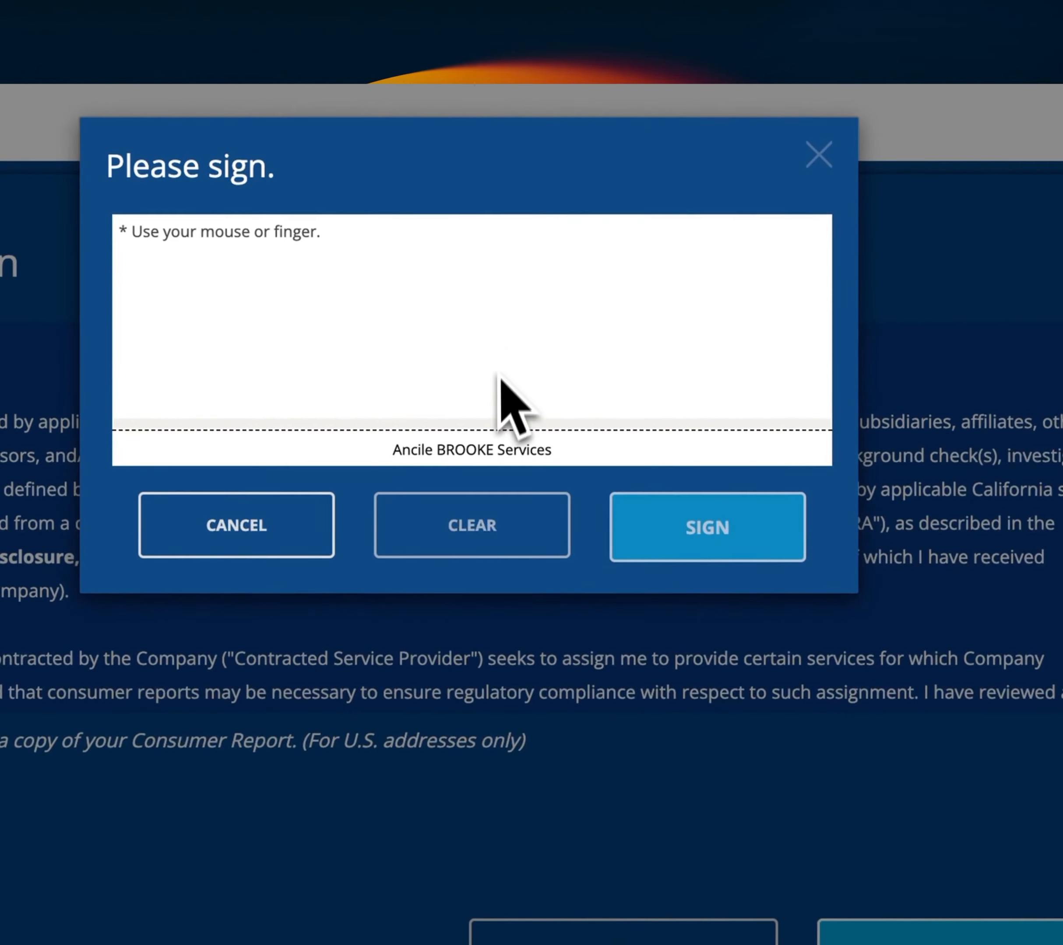
mouse_move(351, 309)
mouse_down()
mouse_move(338, 303)
mouse_move(593, 260)
mouse_move(765, 361)
mouse_up()
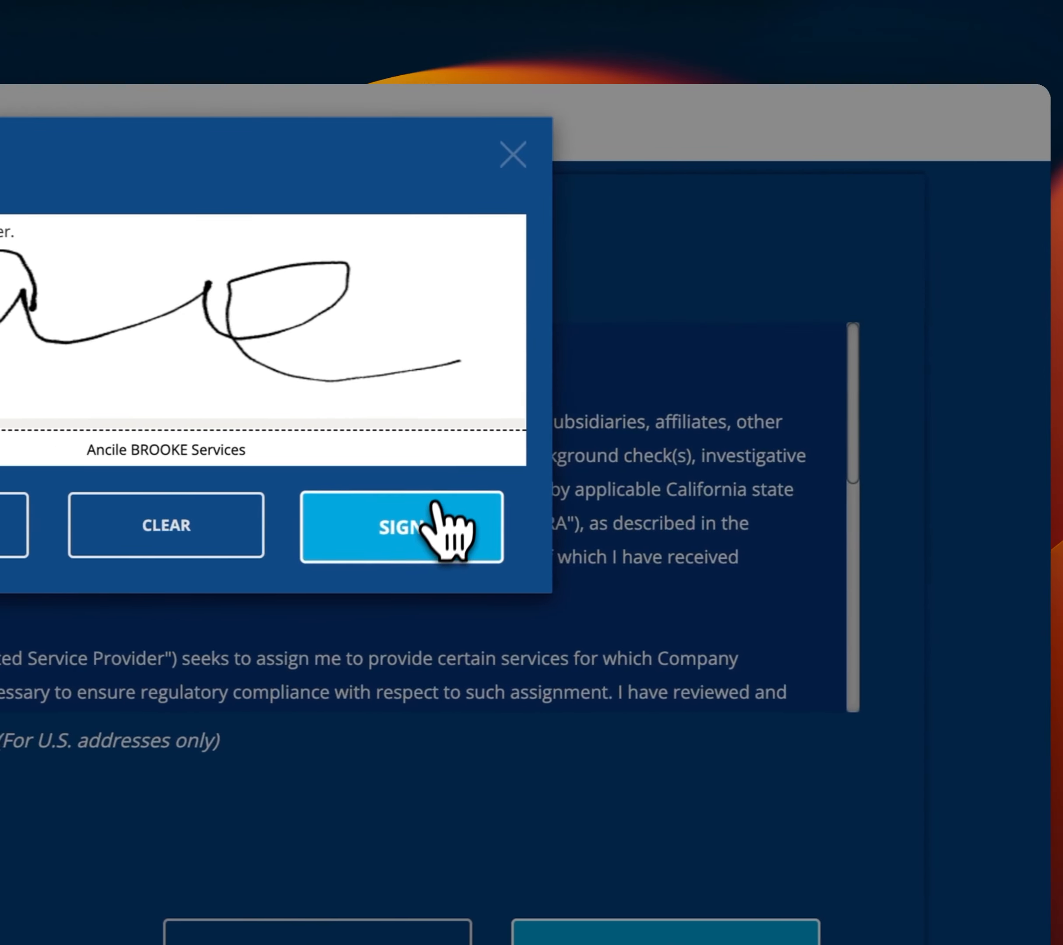
click(436, 504)
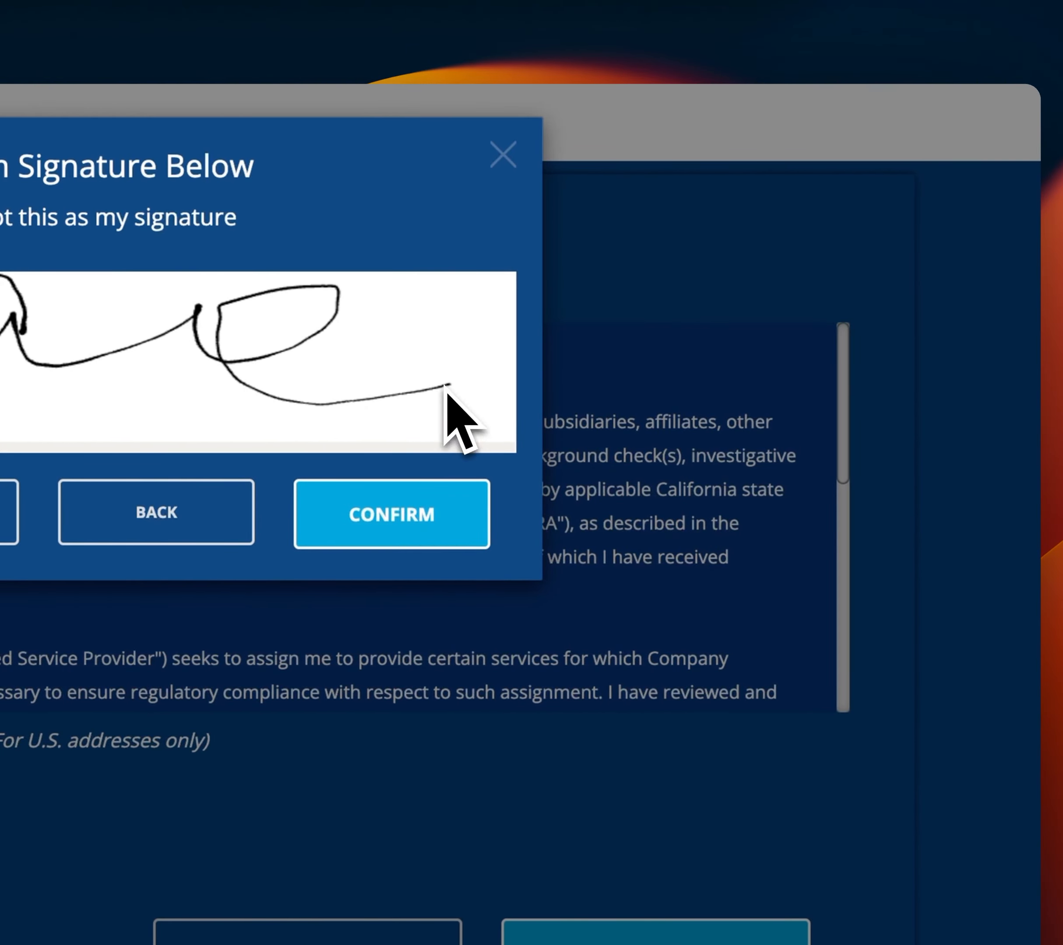
click(413, 507)
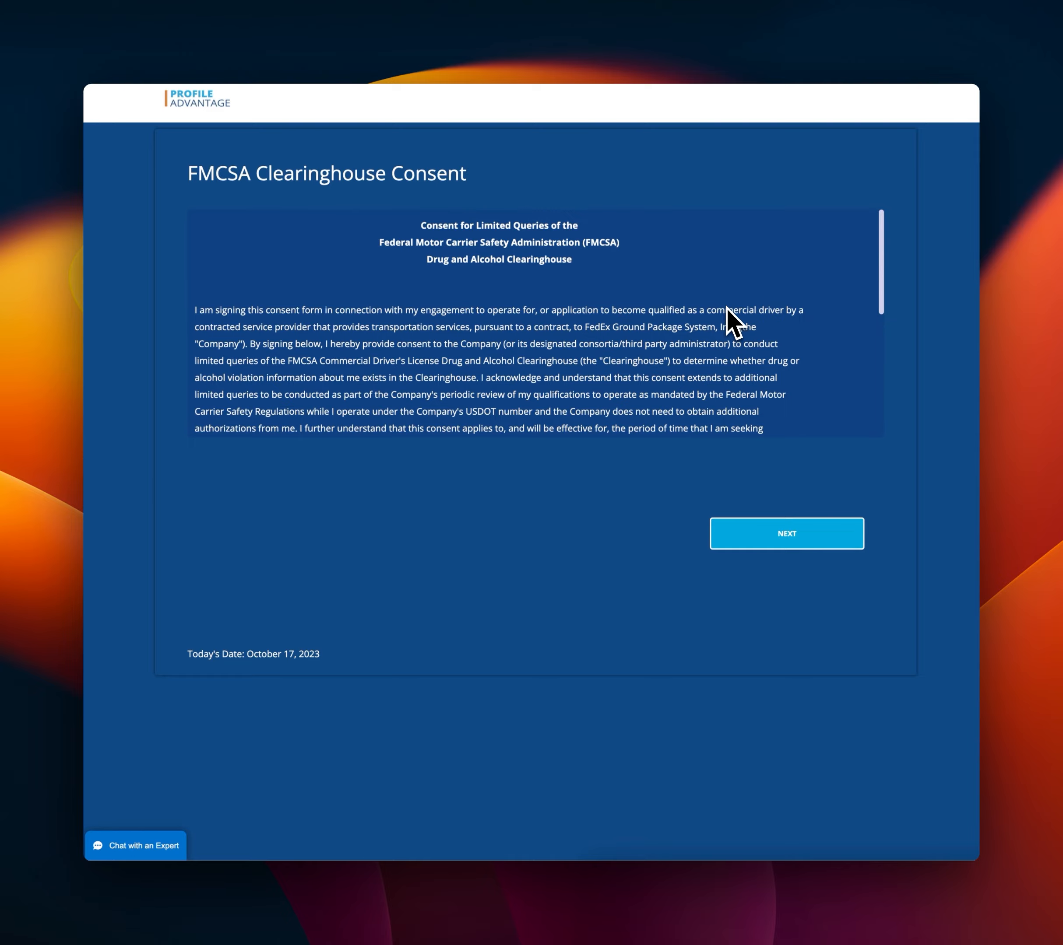
Accept the FMCSA Clearinghouse consent.
click(809, 534)
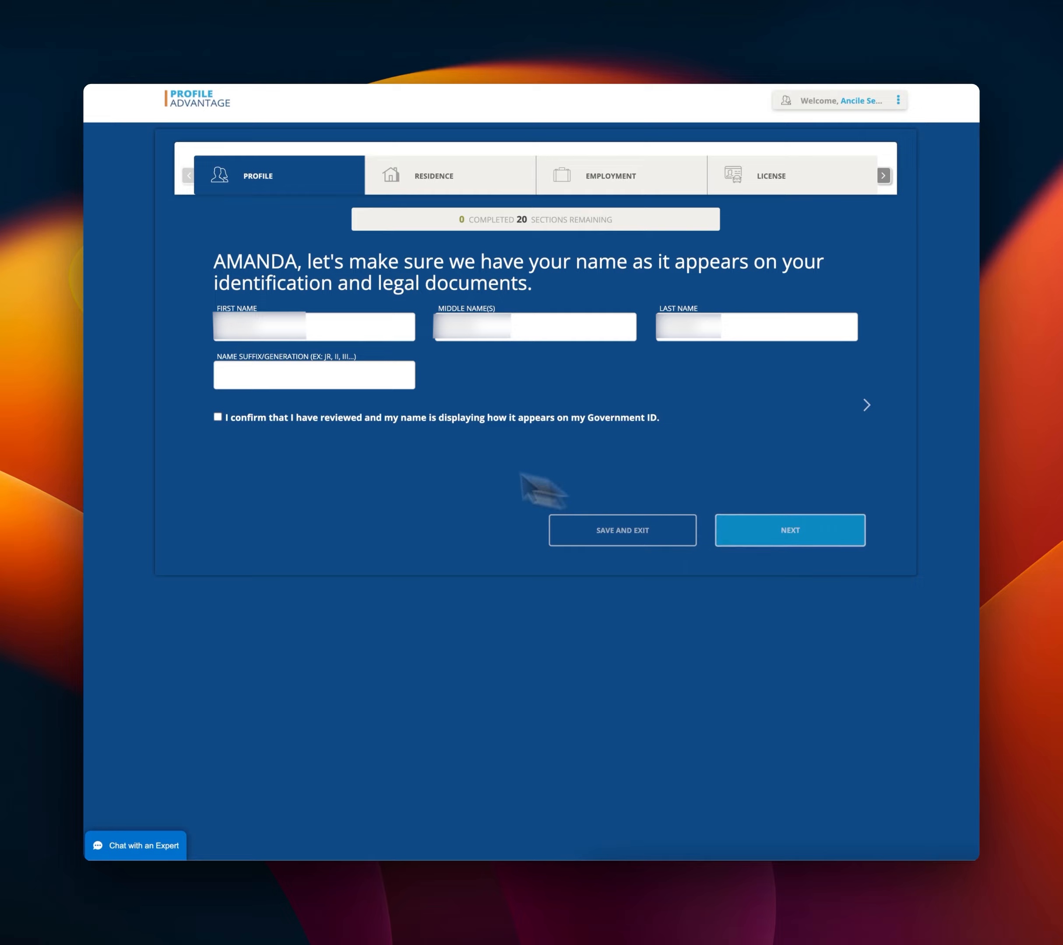
Confirm the legal name matches the government ID and declare no other legal names.
click(217, 417)
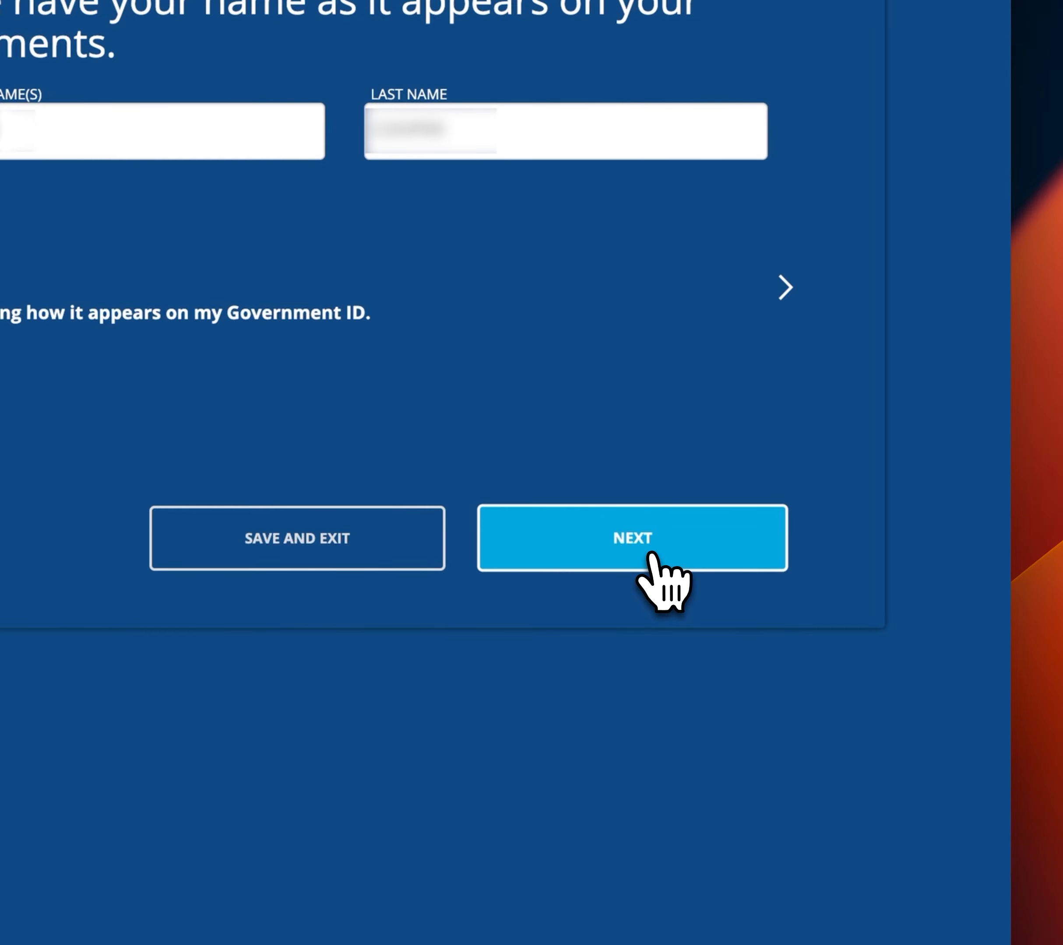
click(653, 553)
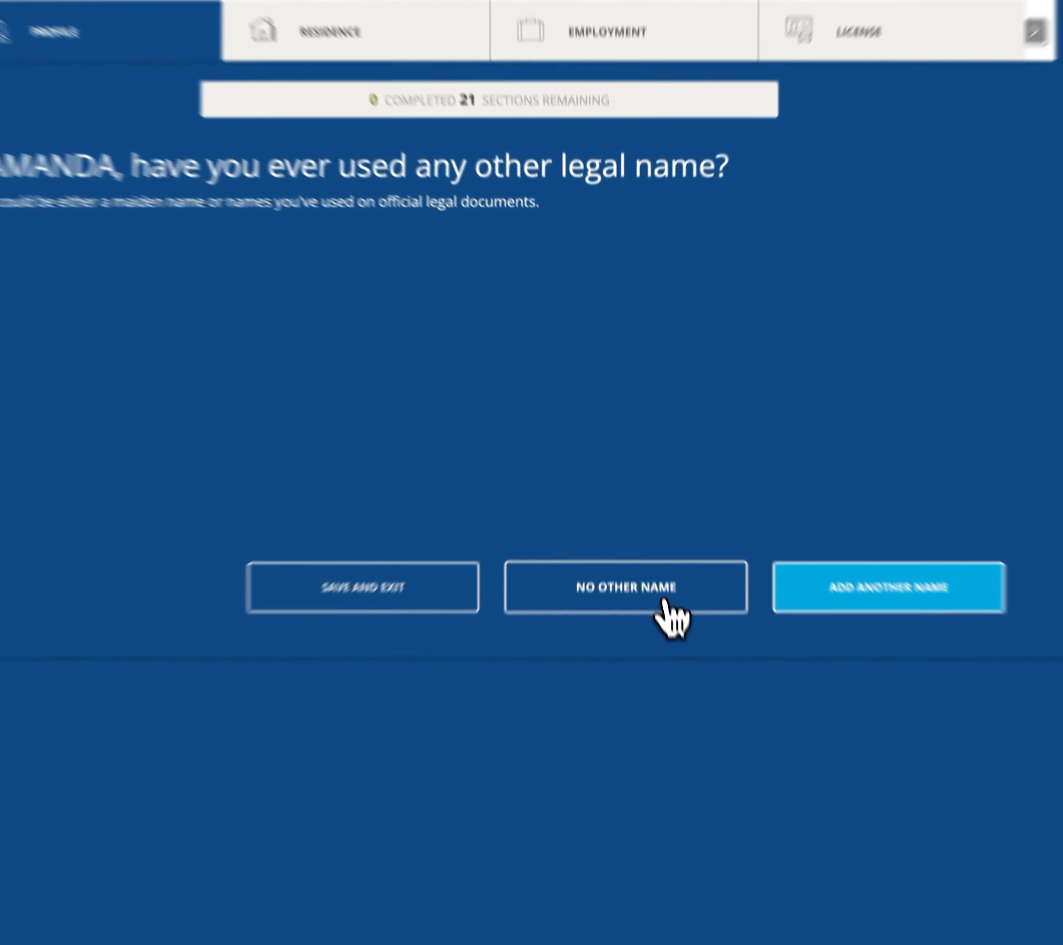
click(649, 542)
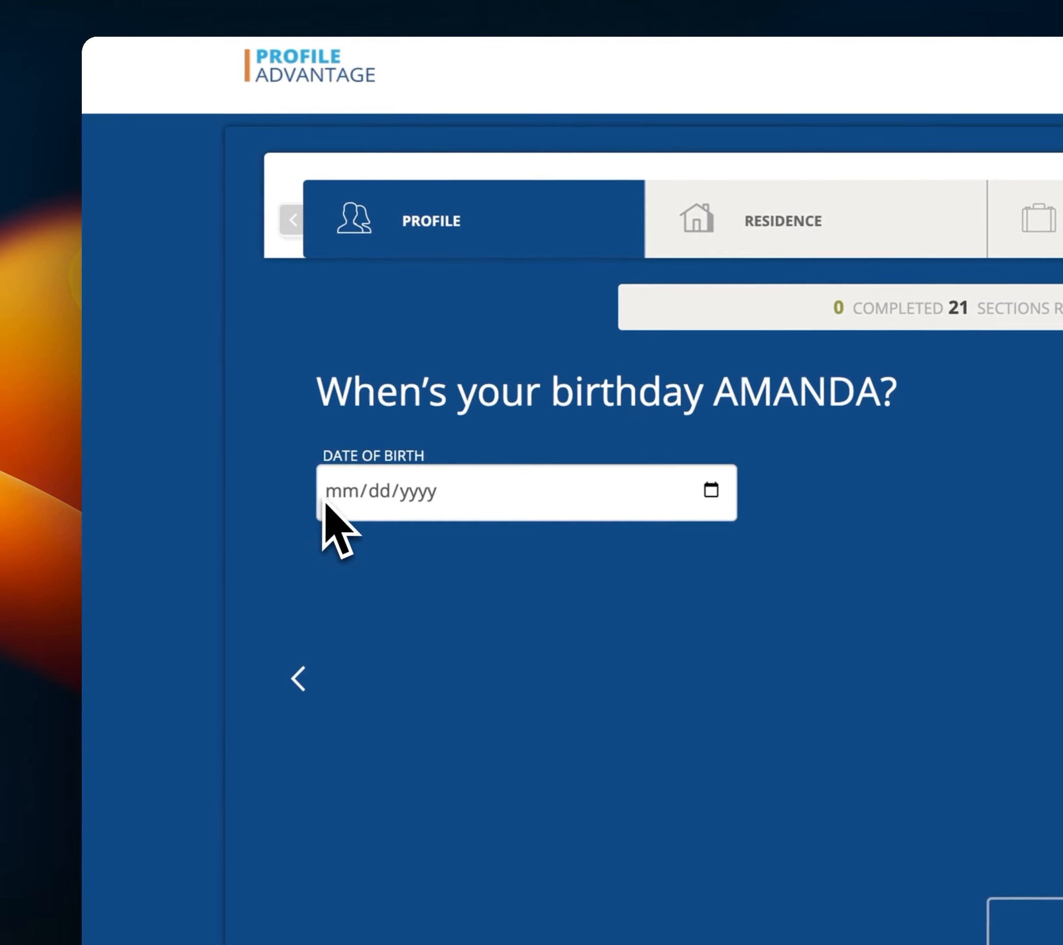
Set and confirm the date of birth as 01/01/1991.
click(330, 505)
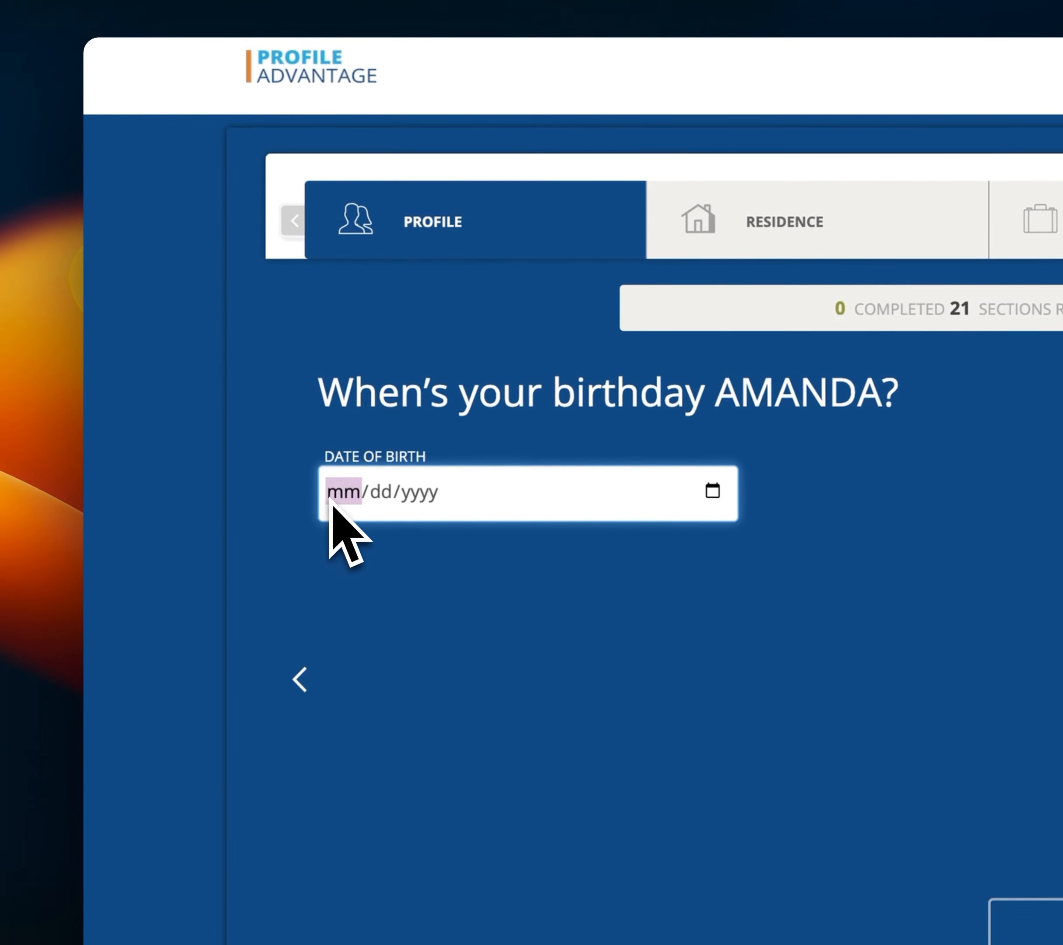
text(01/01/)
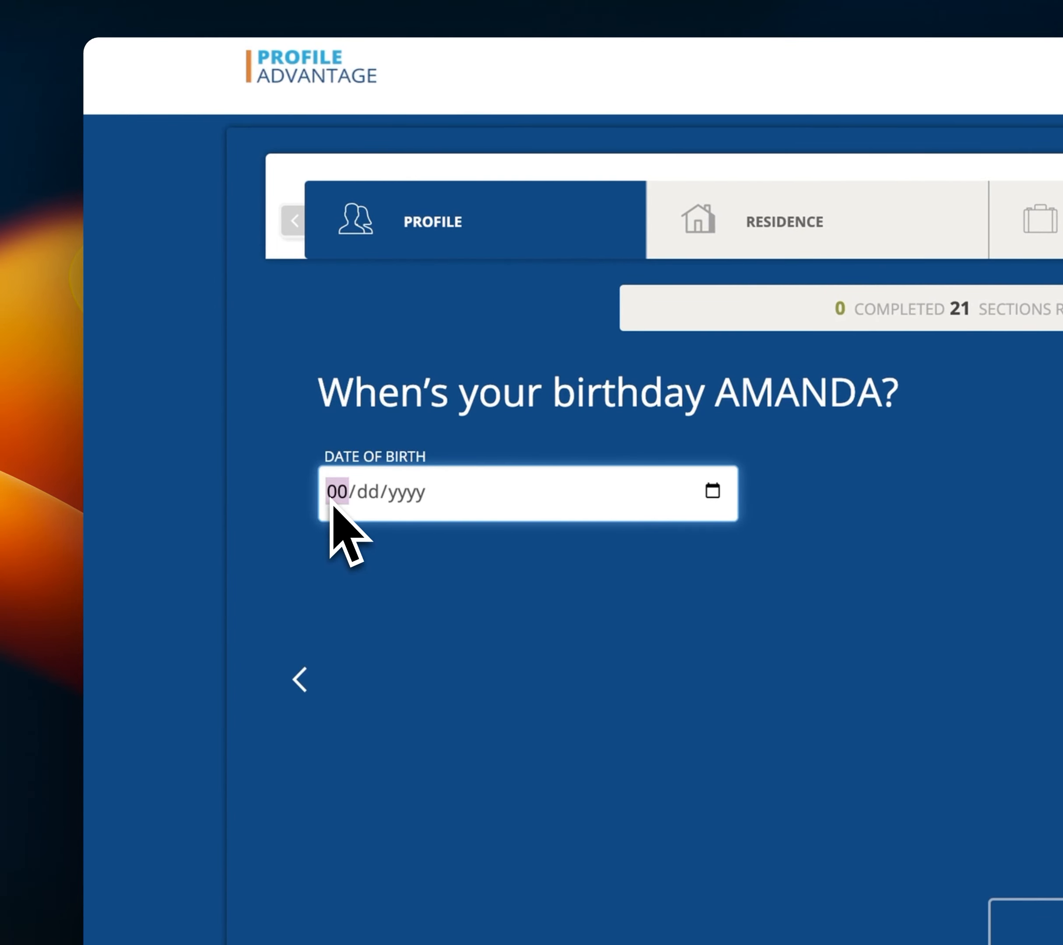
text(1991)
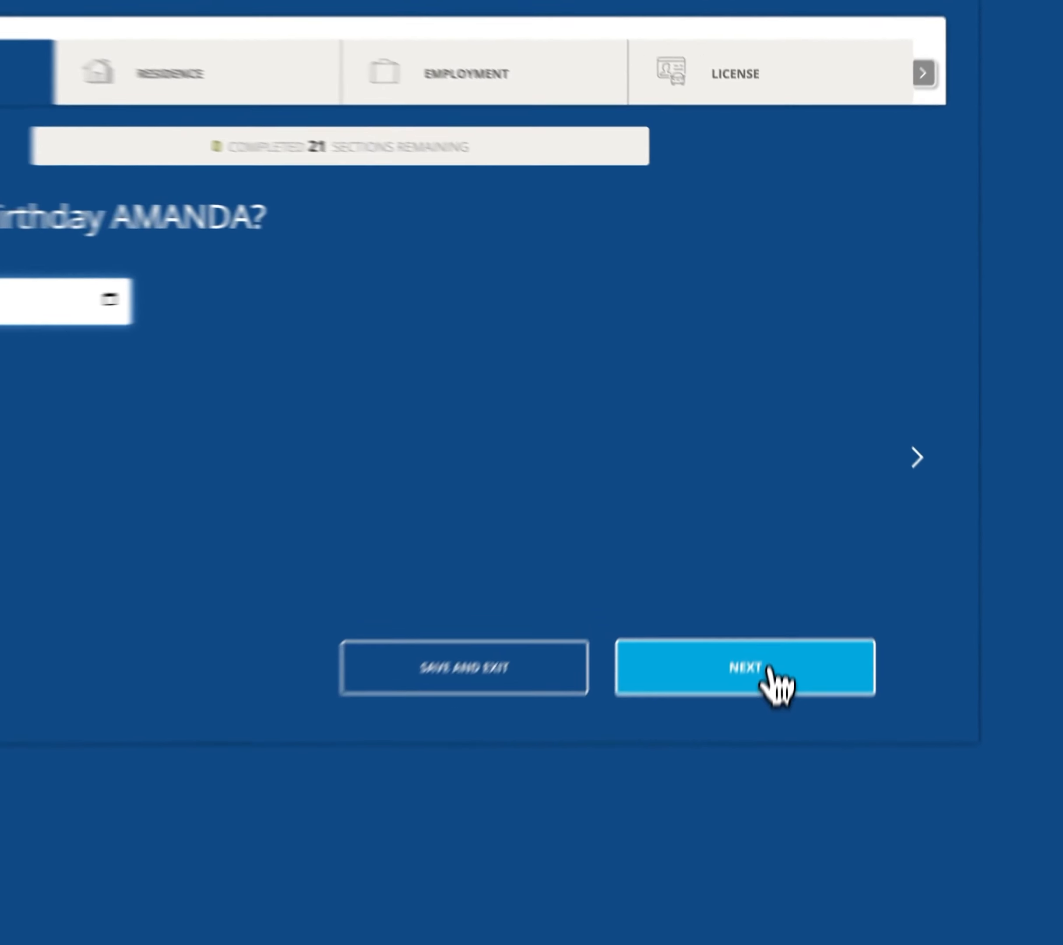
click(788, 532)
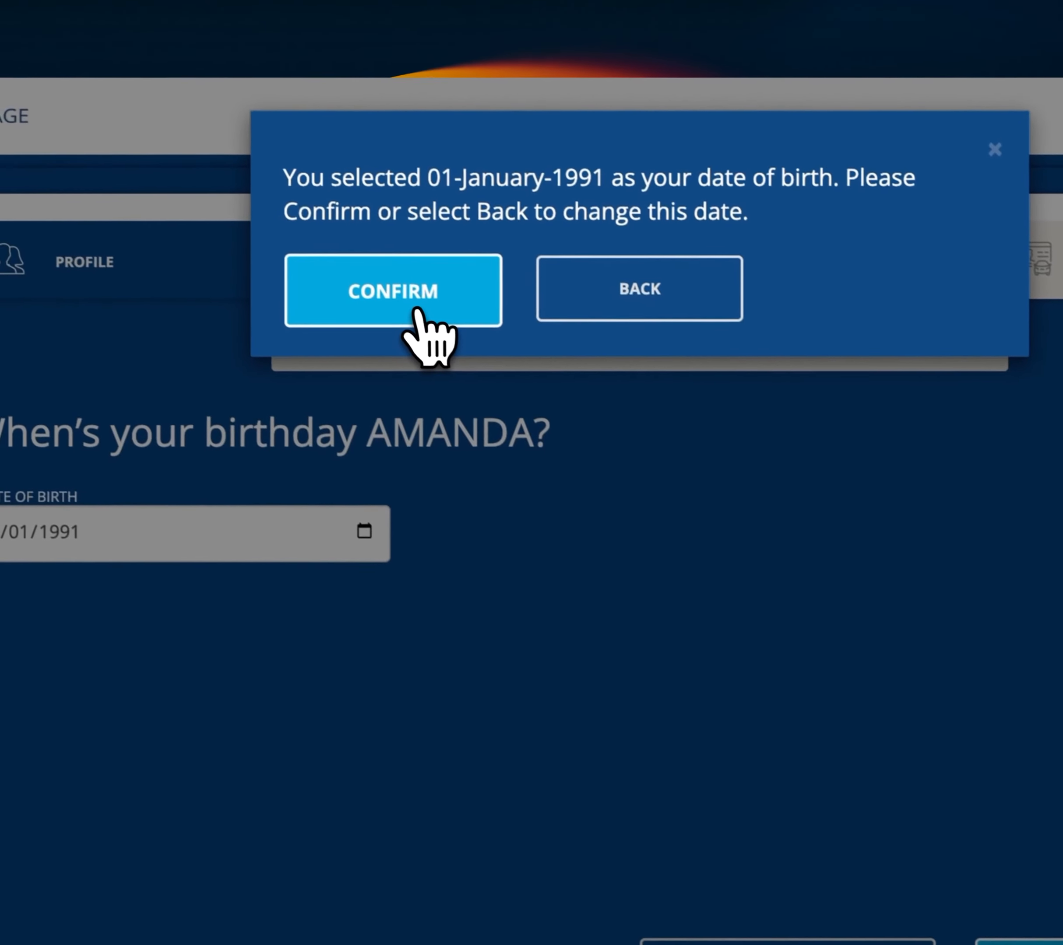
click(21, 69)
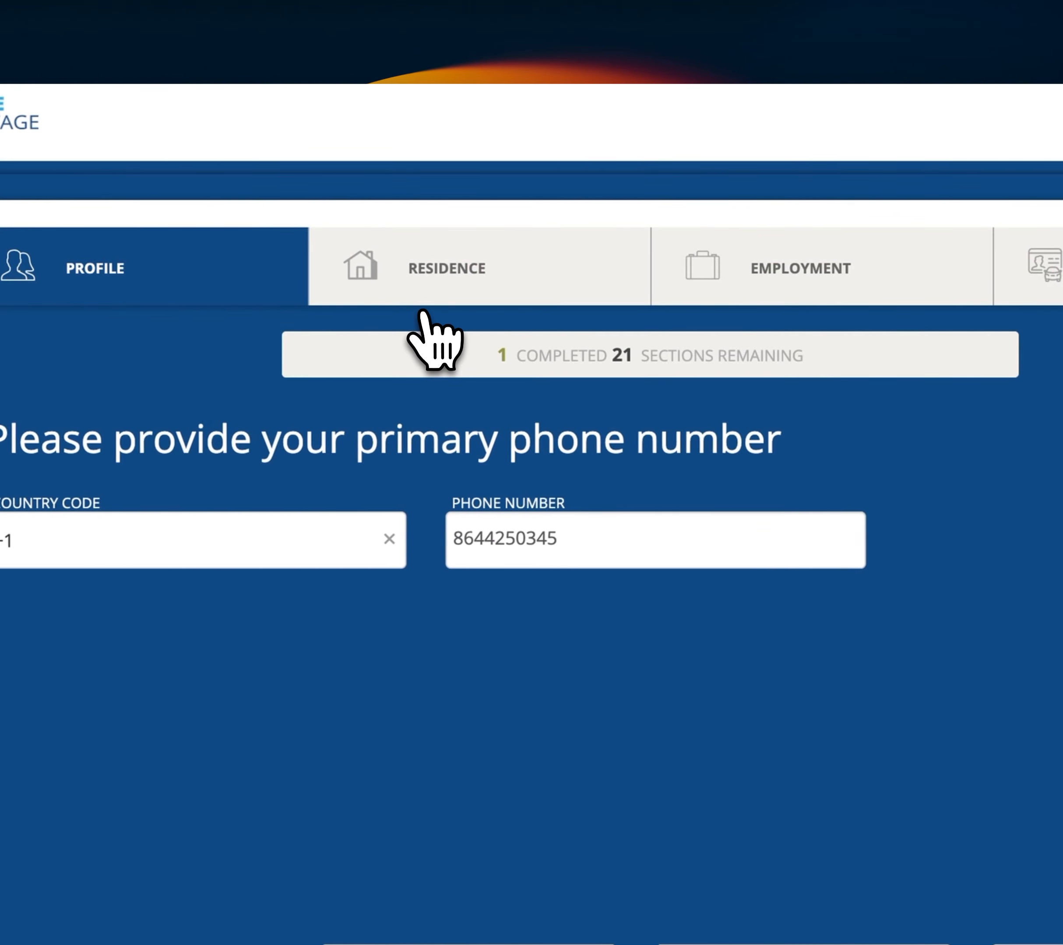
Replace the primary phone number, correcting the rejected entry to a valid ten-digit number.
drag(558, 544, 451, 532)
key(BackSpace)
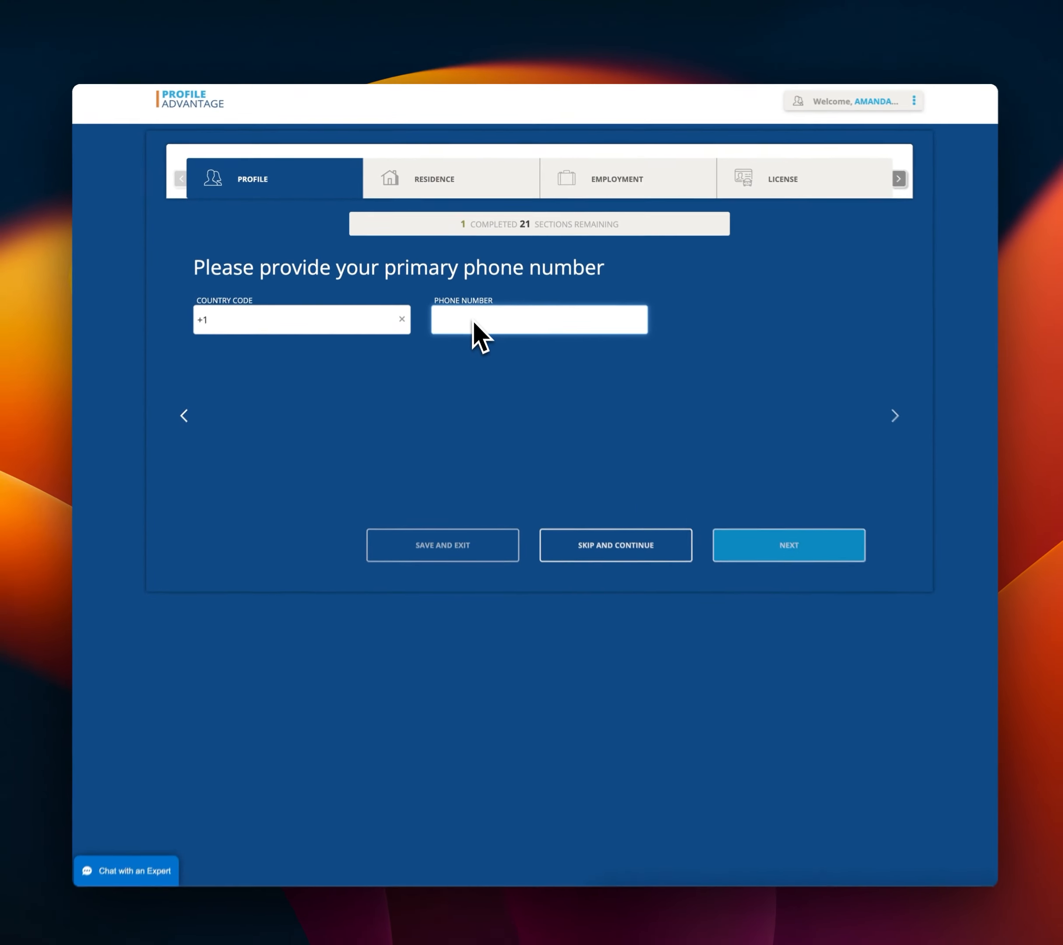
text(8888888888)
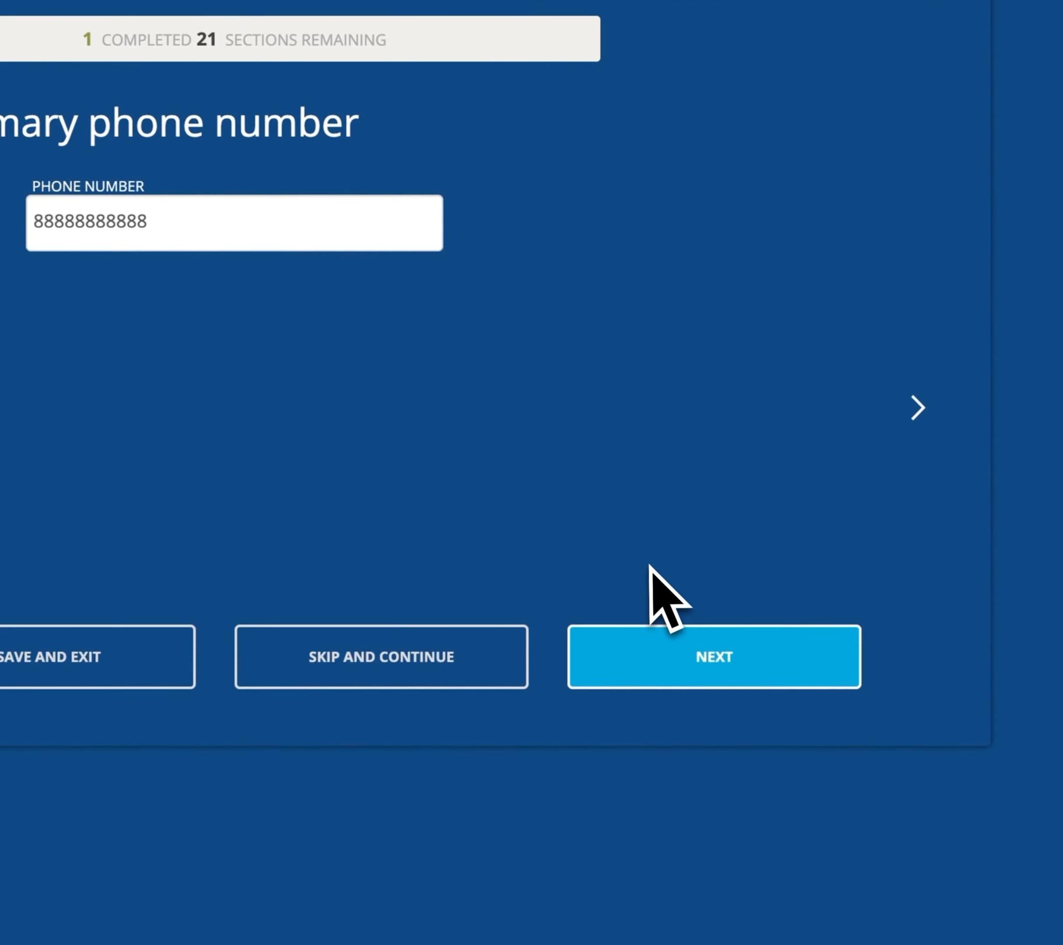
click(658, 635)
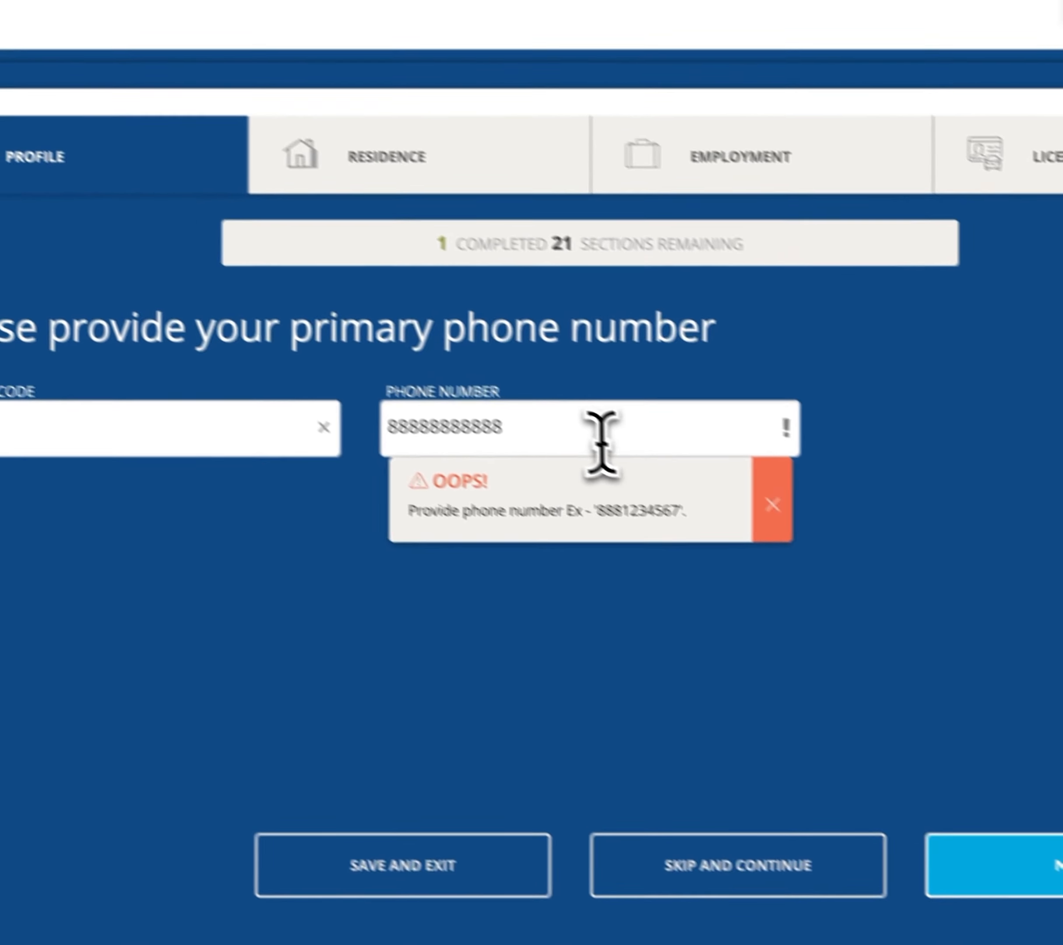
drag(573, 439, 310, 415)
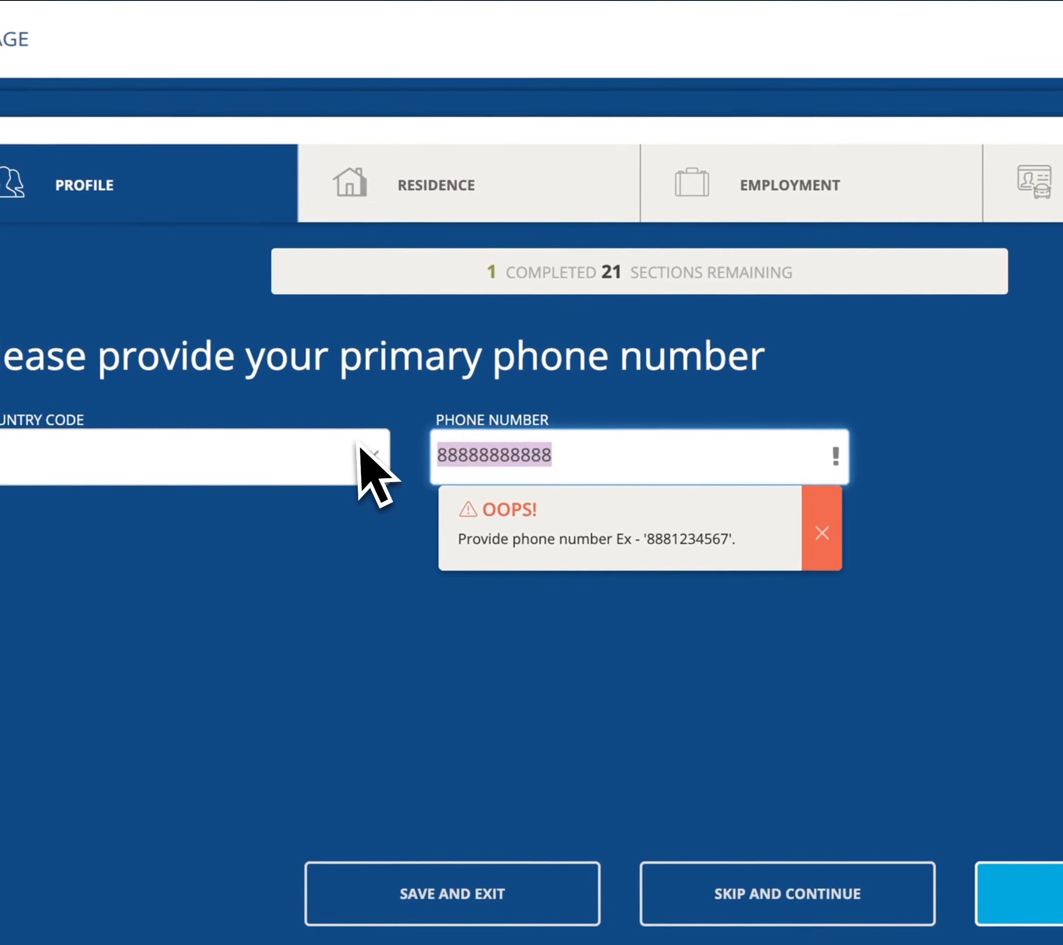
text(12345)
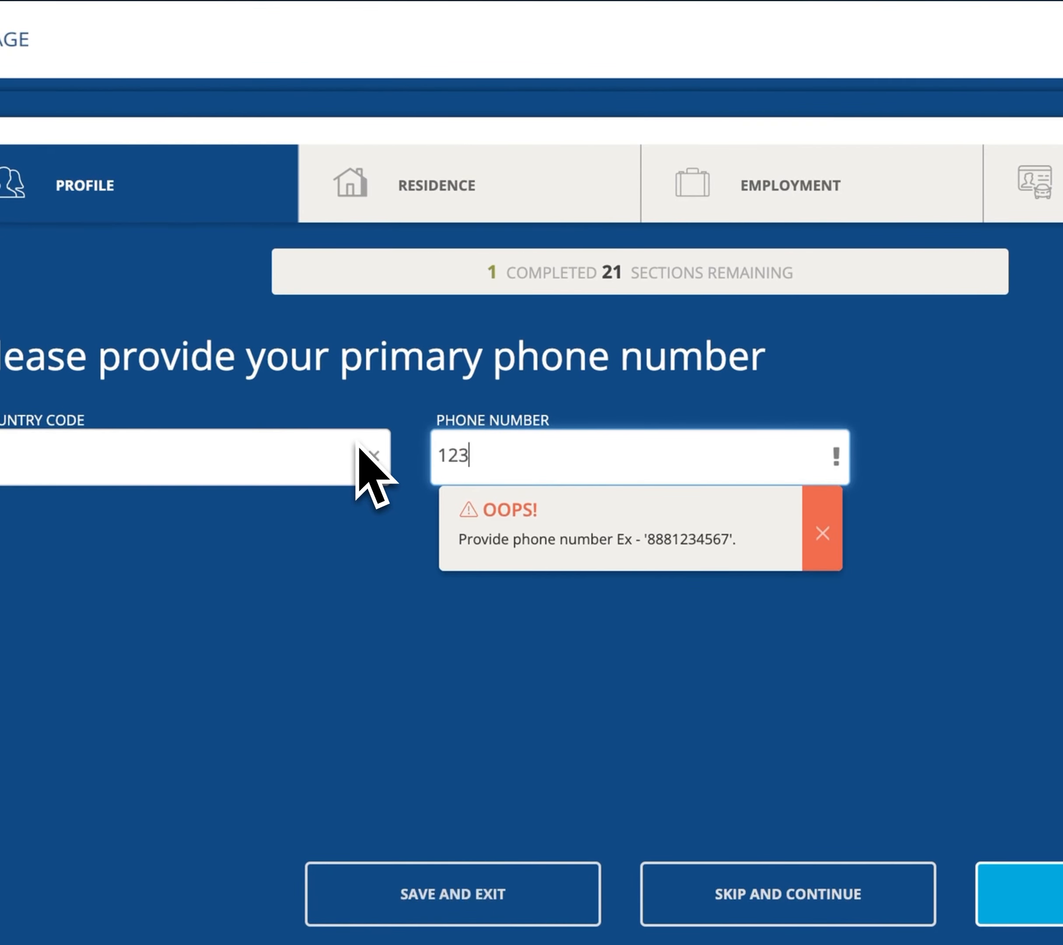
text(678)
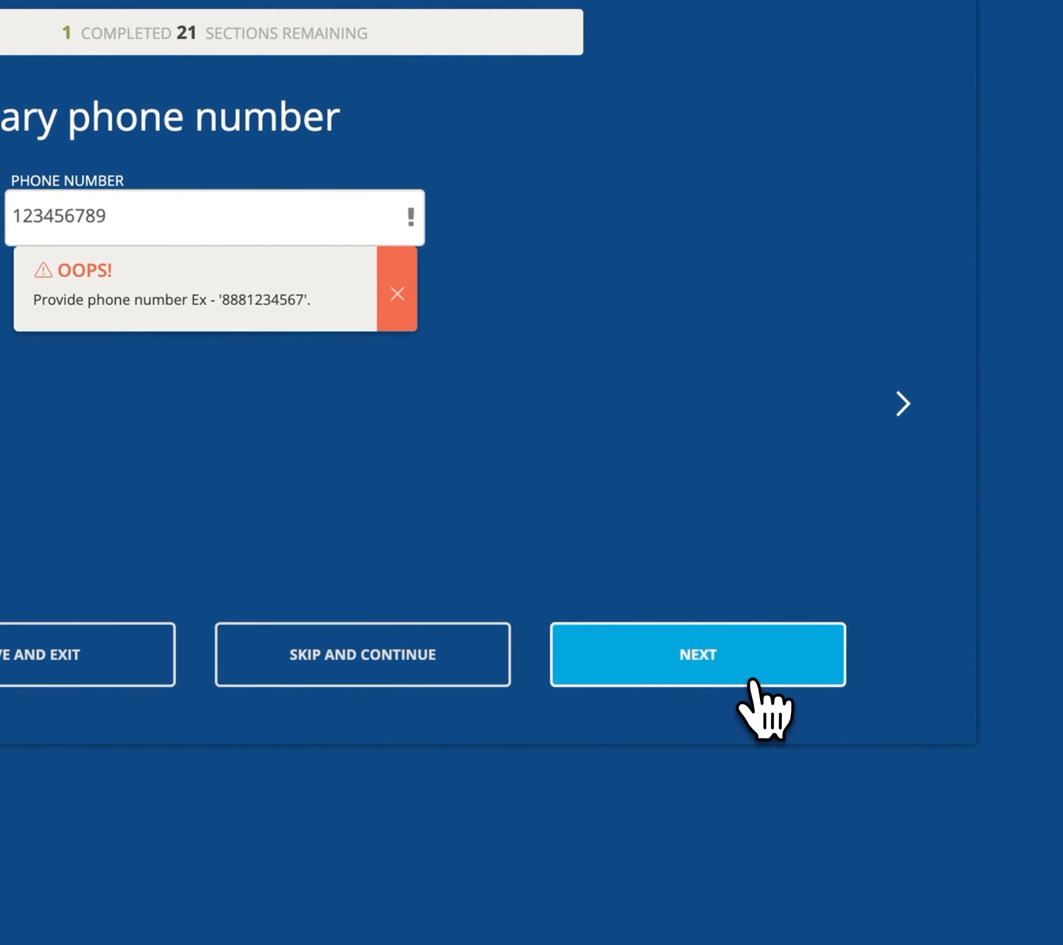
text(9)
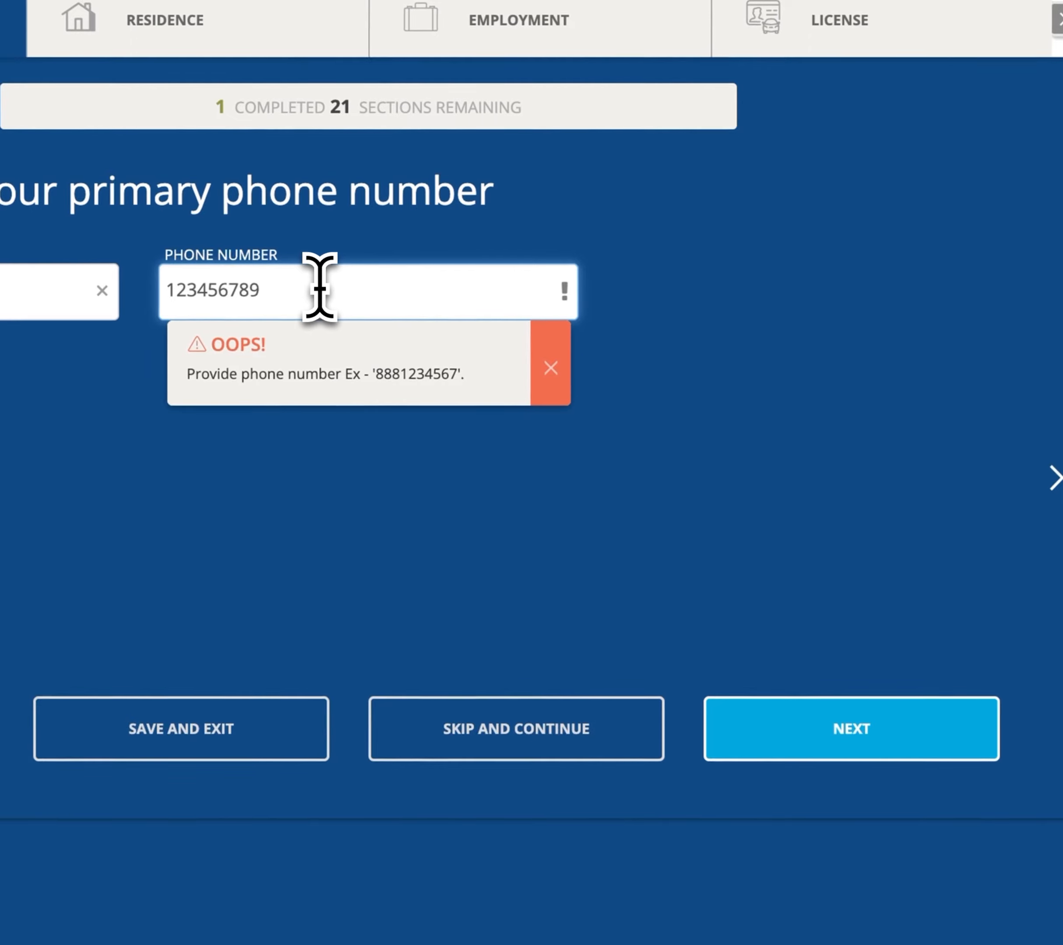
text(1)
click(778, 659)
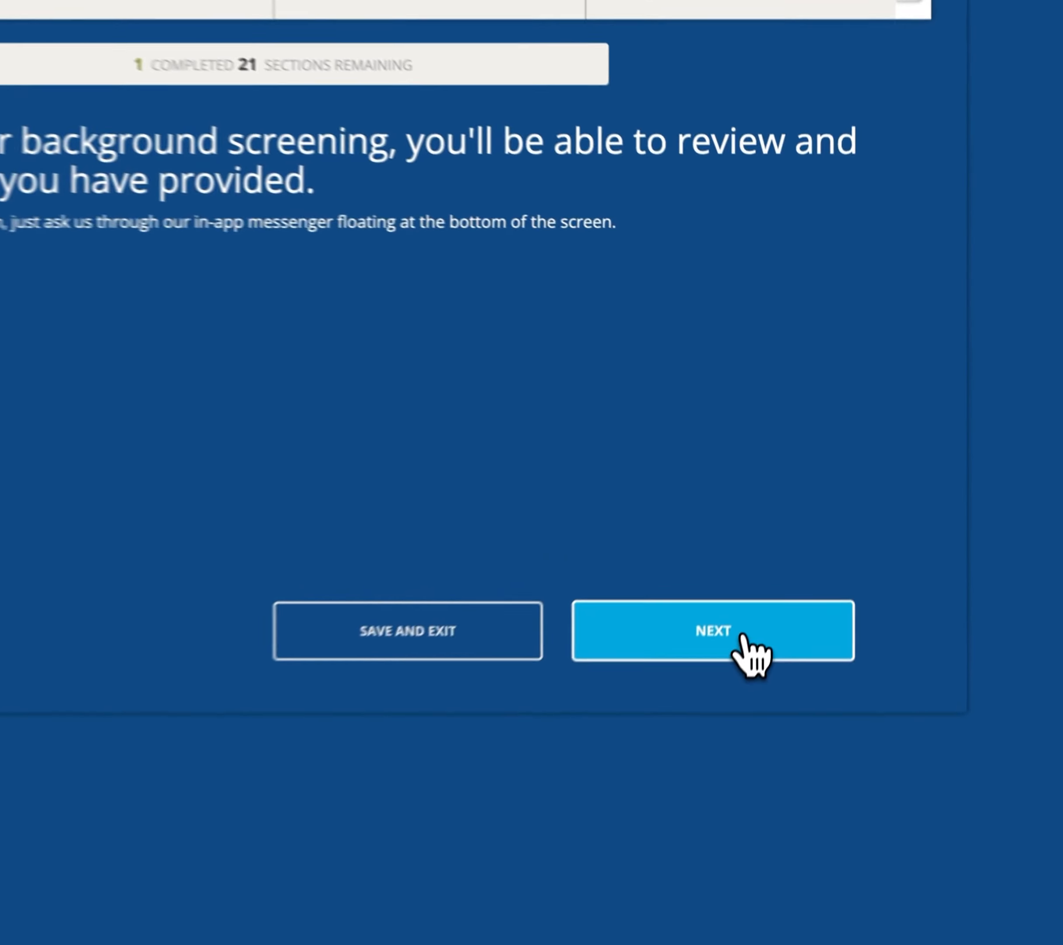
Select the saved address as the current residence and confirm its details.
click(794, 535)
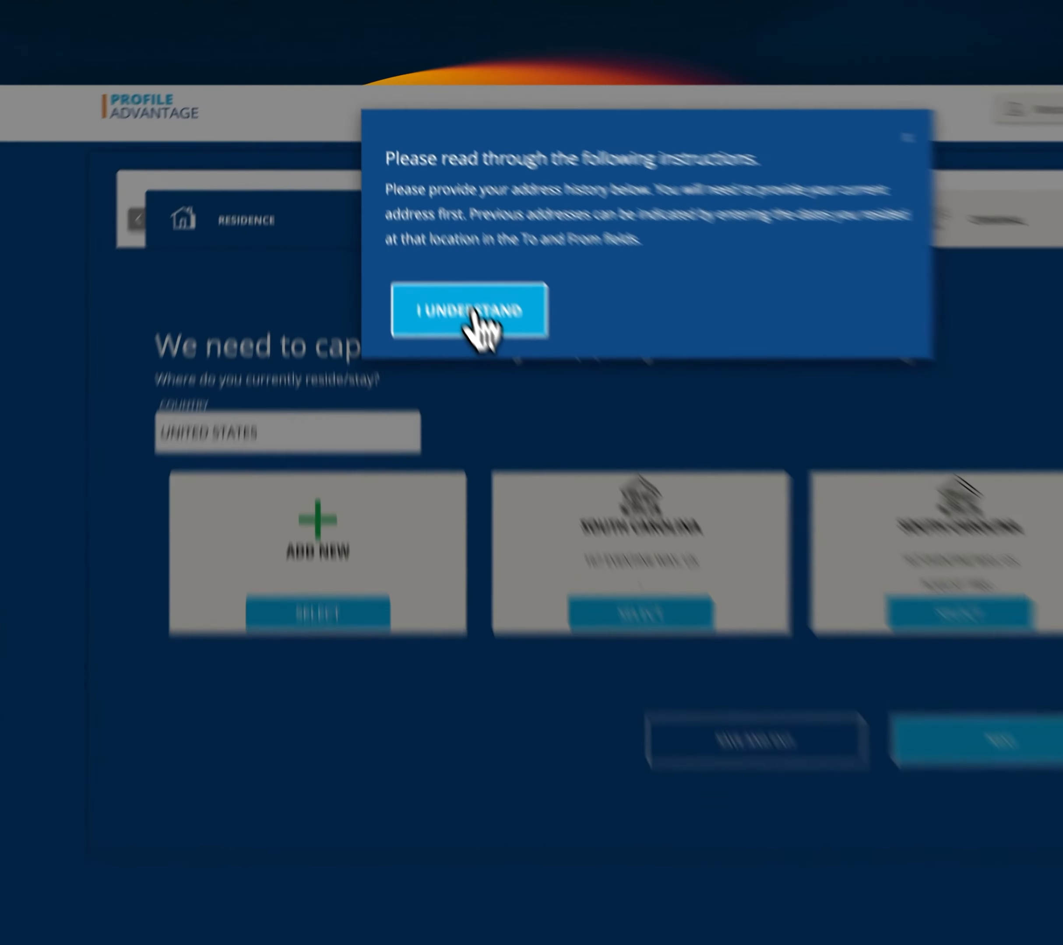
click(418, 240)
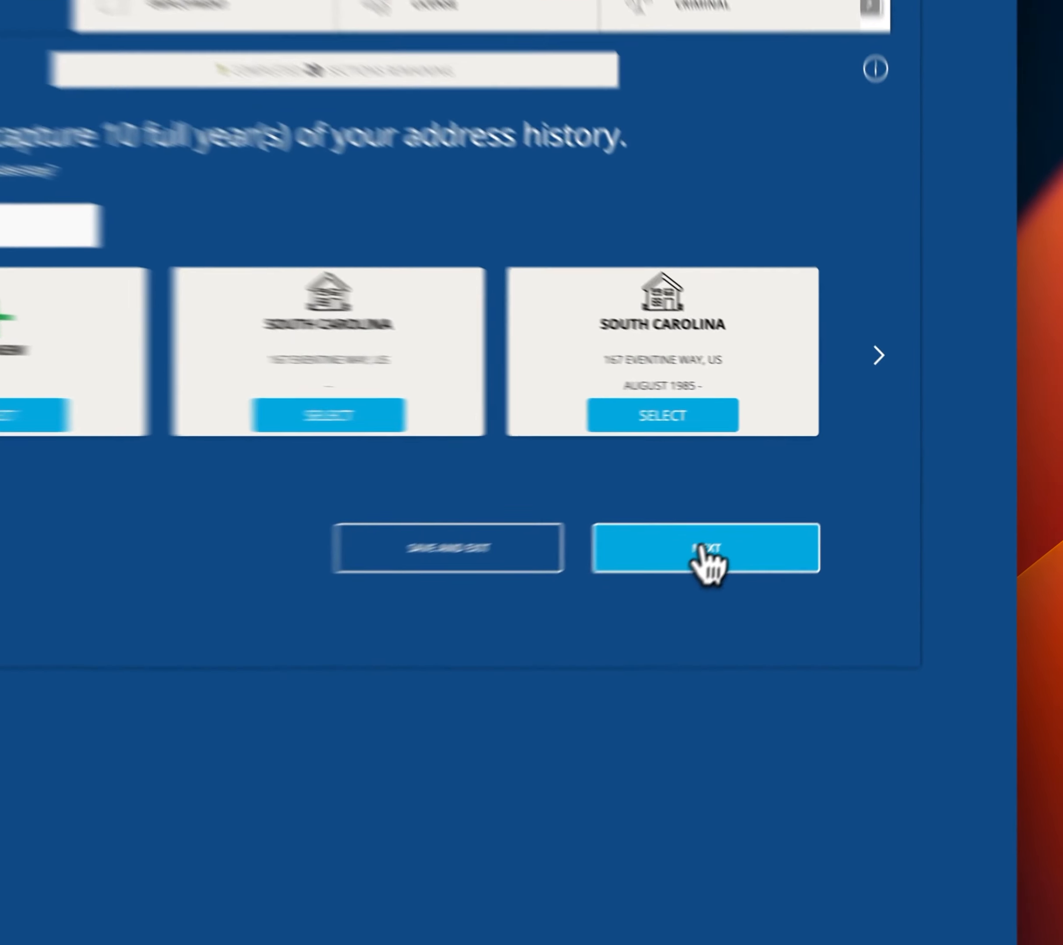
click(773, 531)
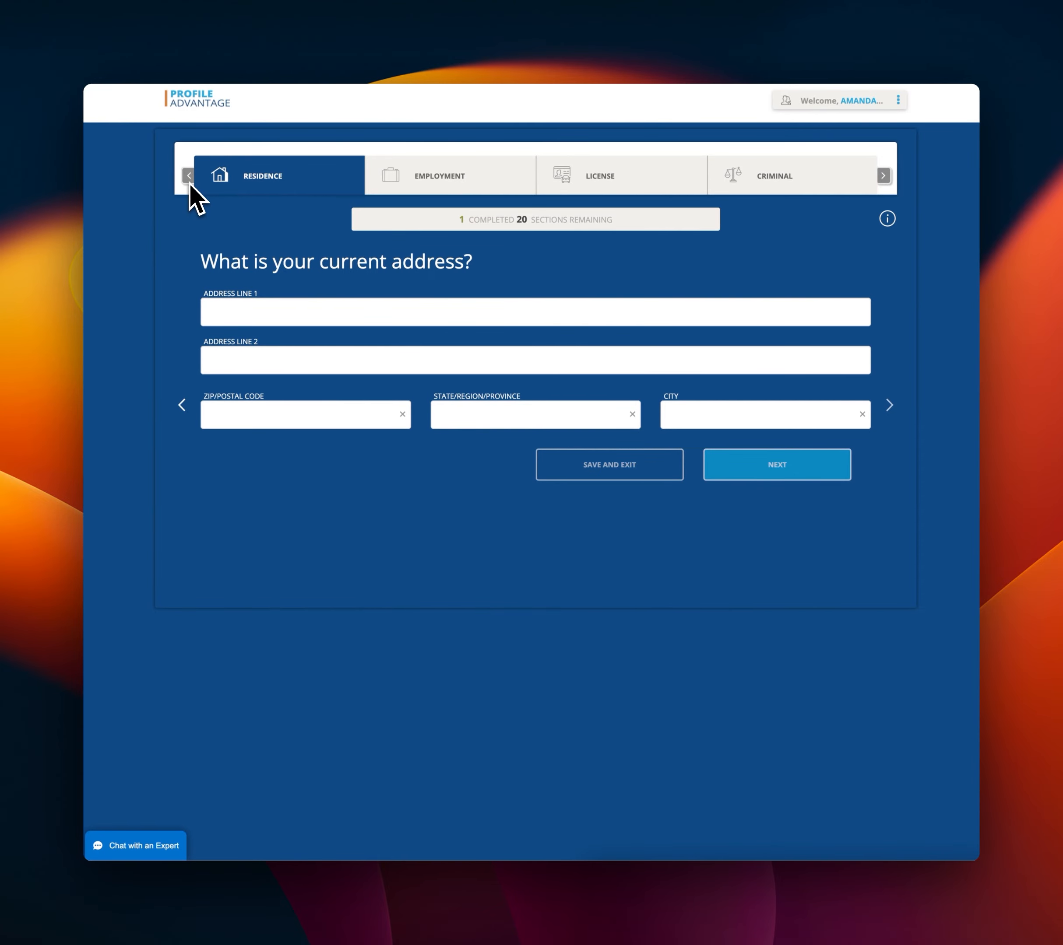
click(185, 402)
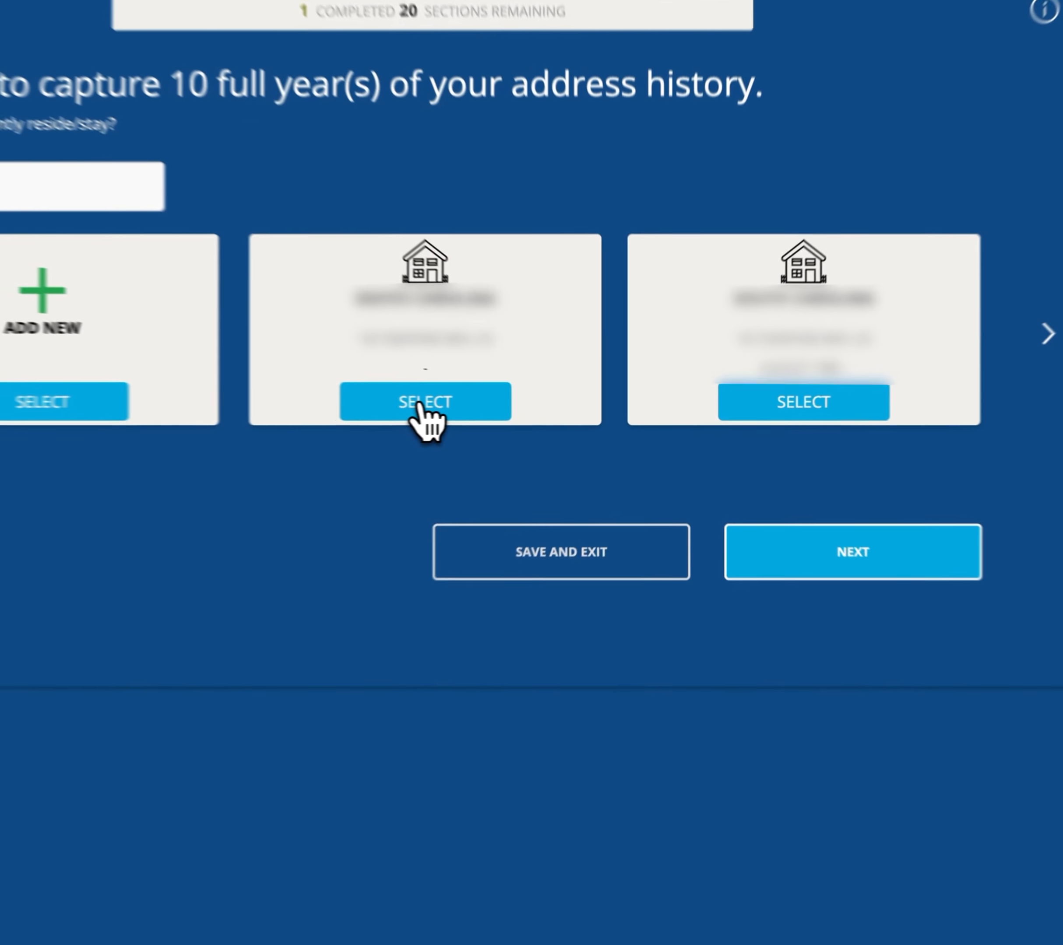
click(529, 444)
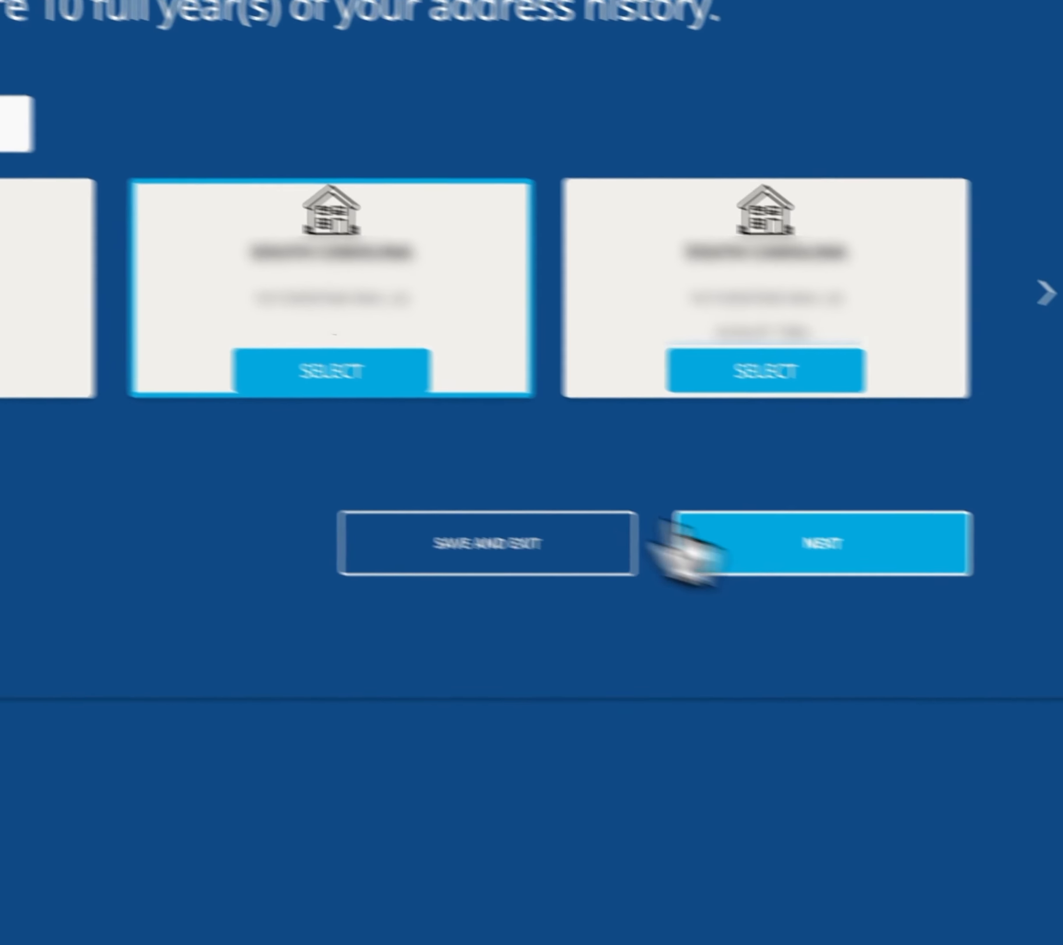
click(877, 563)
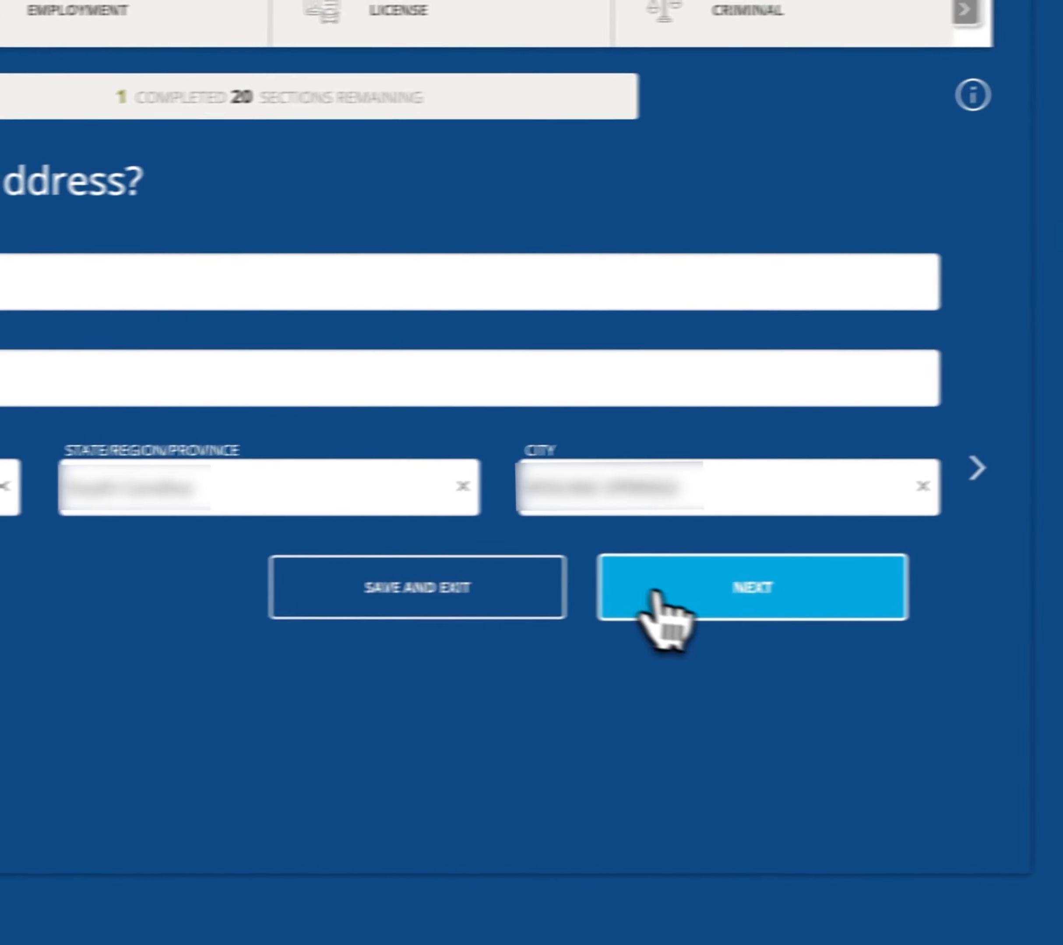
click(643, 614)
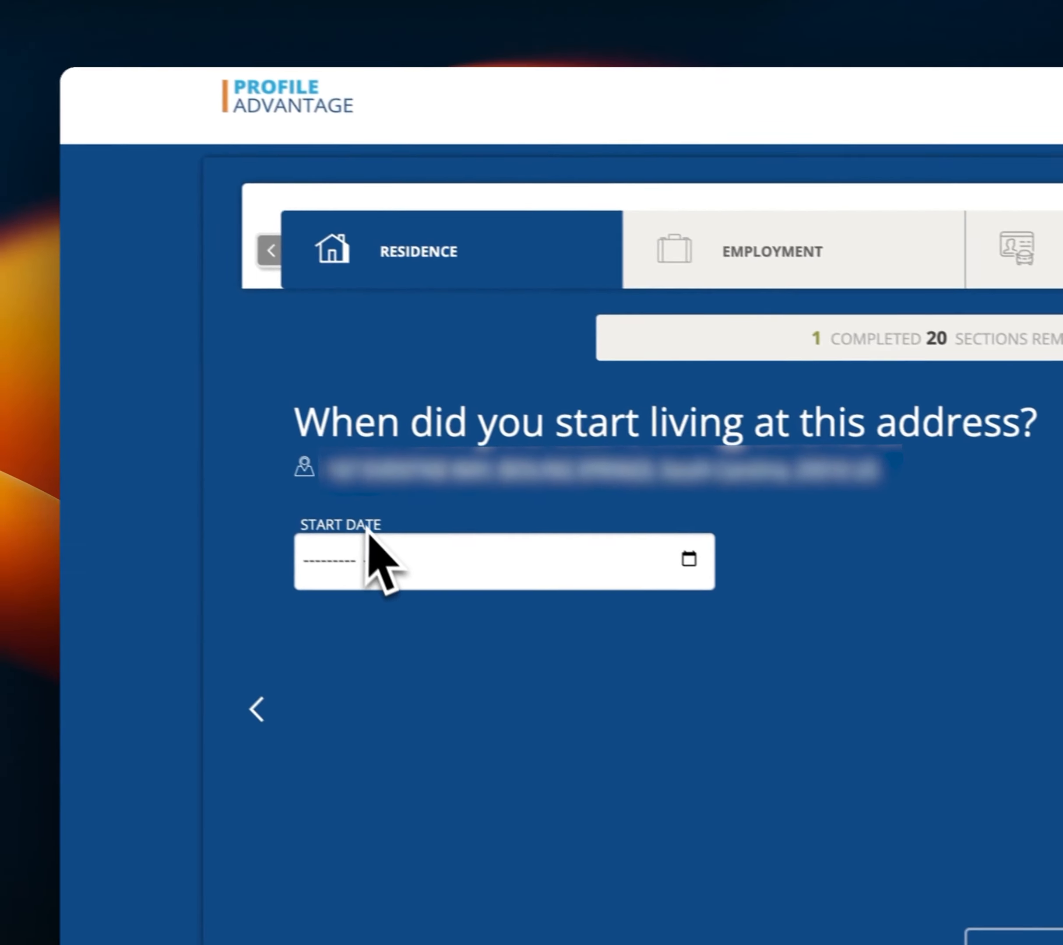
Set the residence start date to January 1991.
click(335, 562)
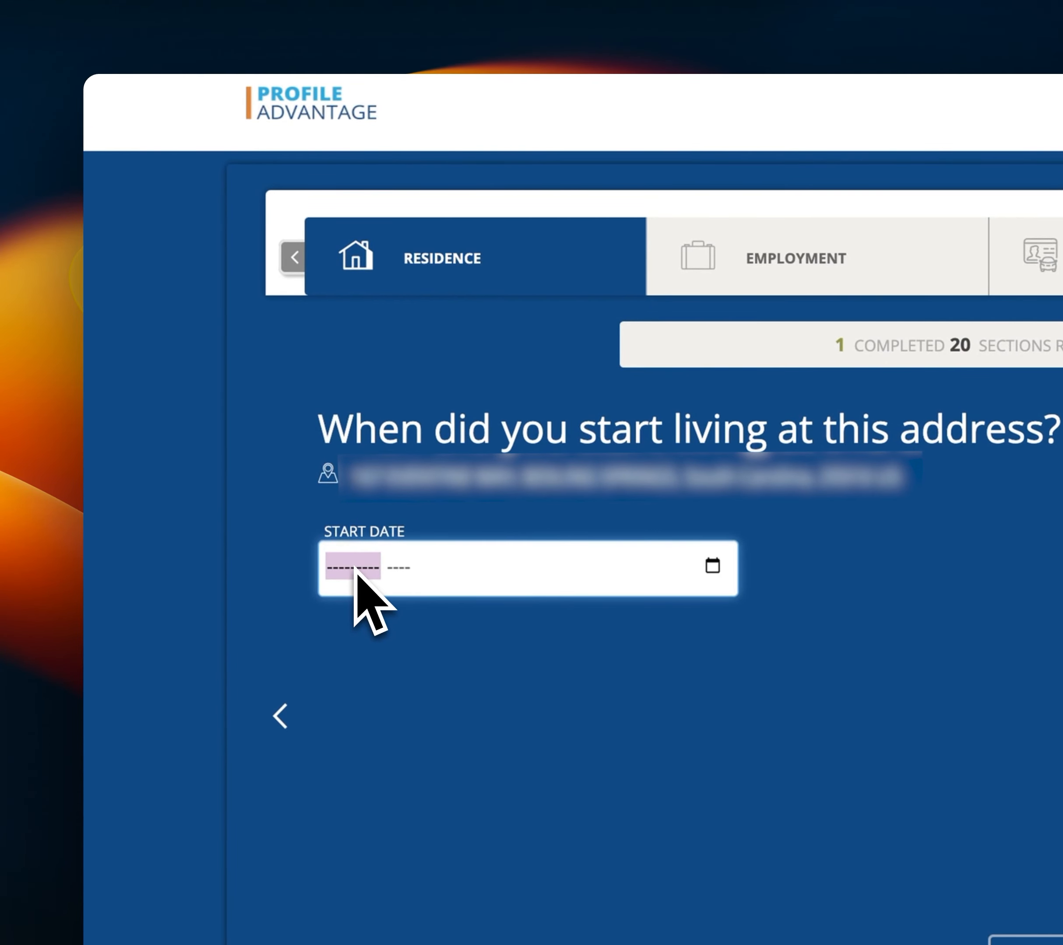
text(January)
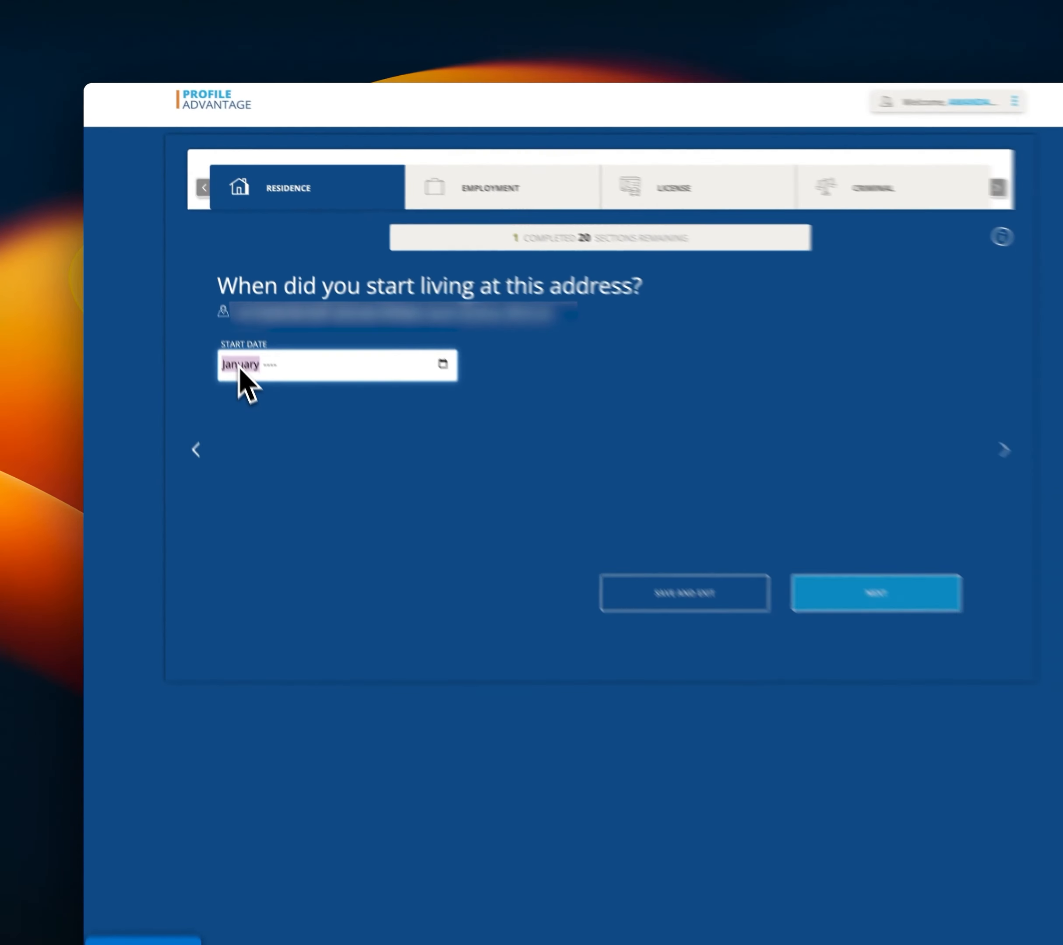
key(Tab)
text(1991)
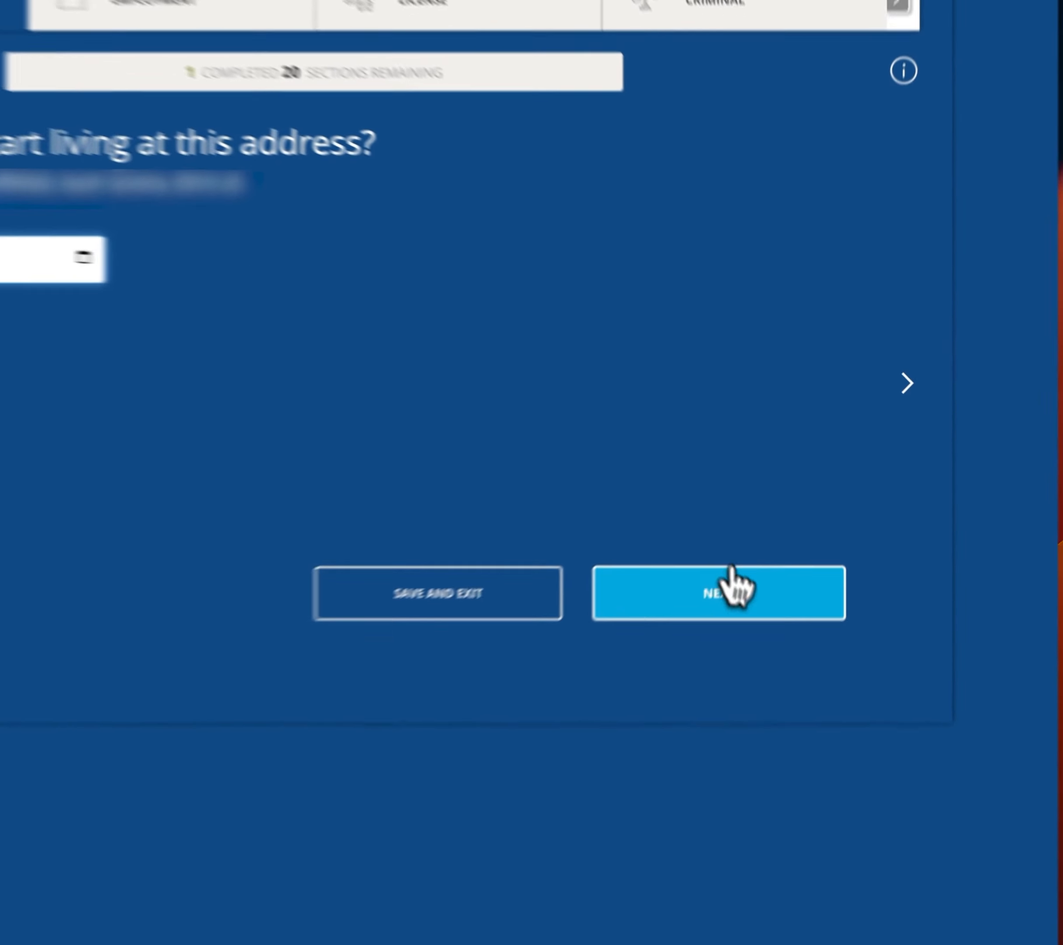
click(782, 527)
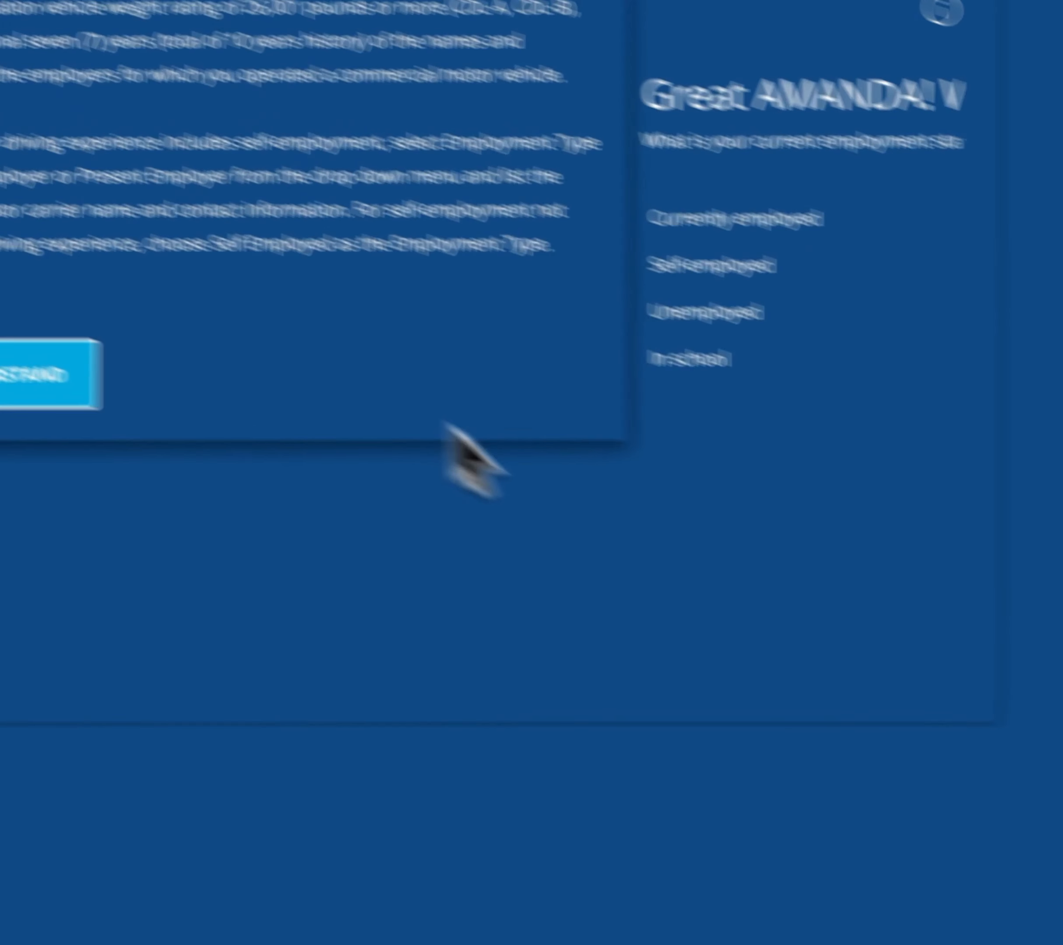
Acknowledge the employment instructions and choose Currently employed as the employment status.
click(24, 375)
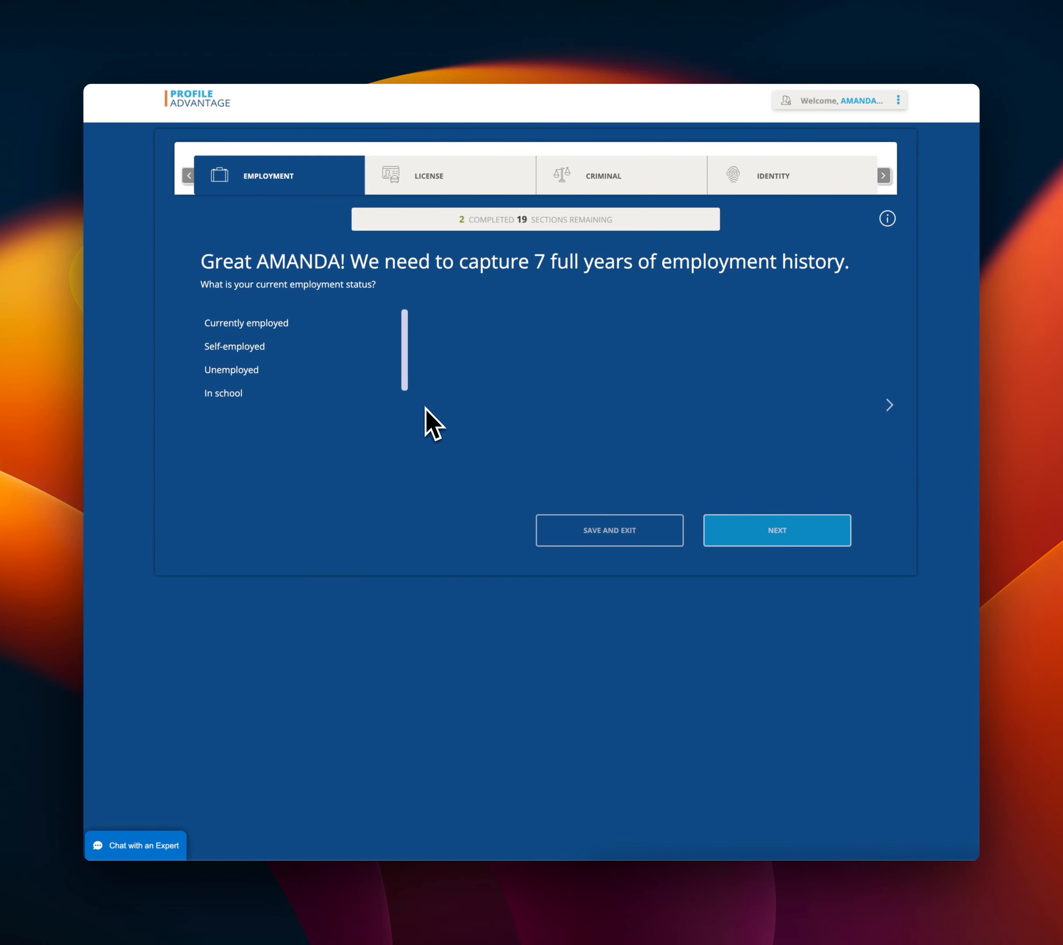
click(266, 323)
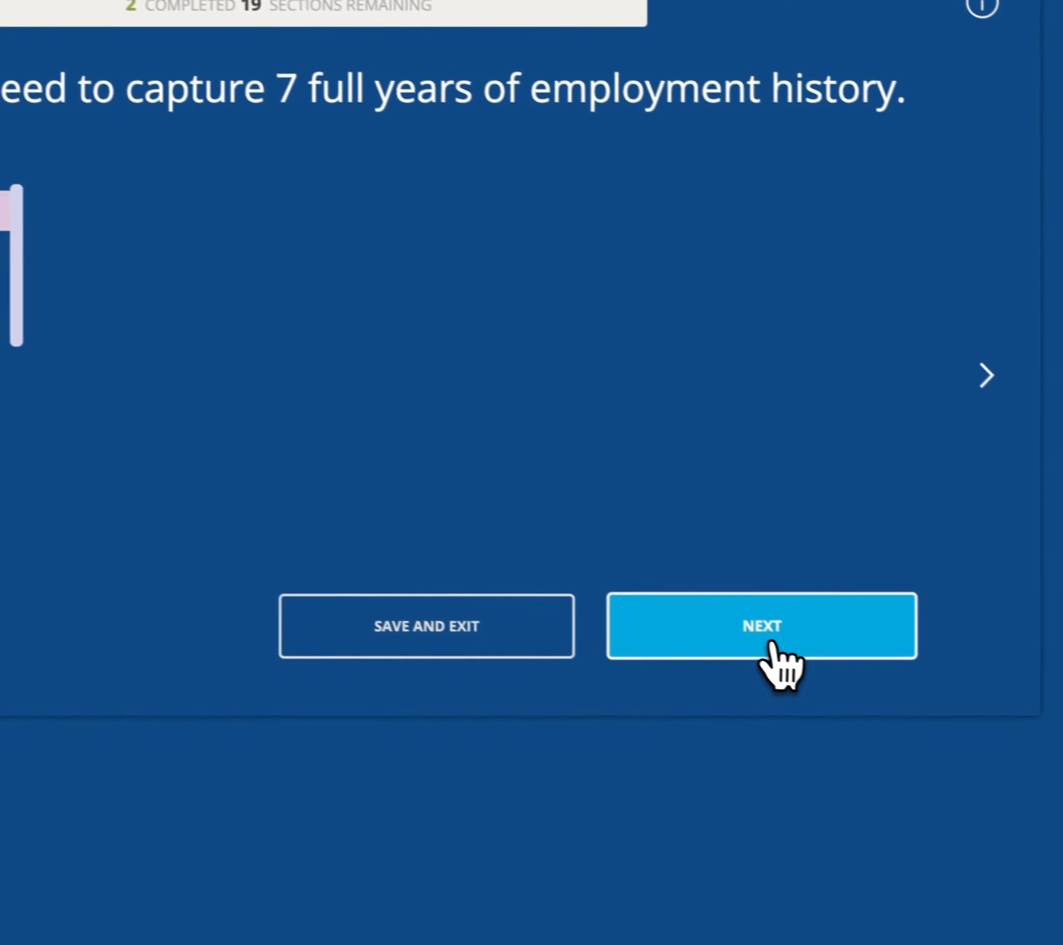
click(769, 644)
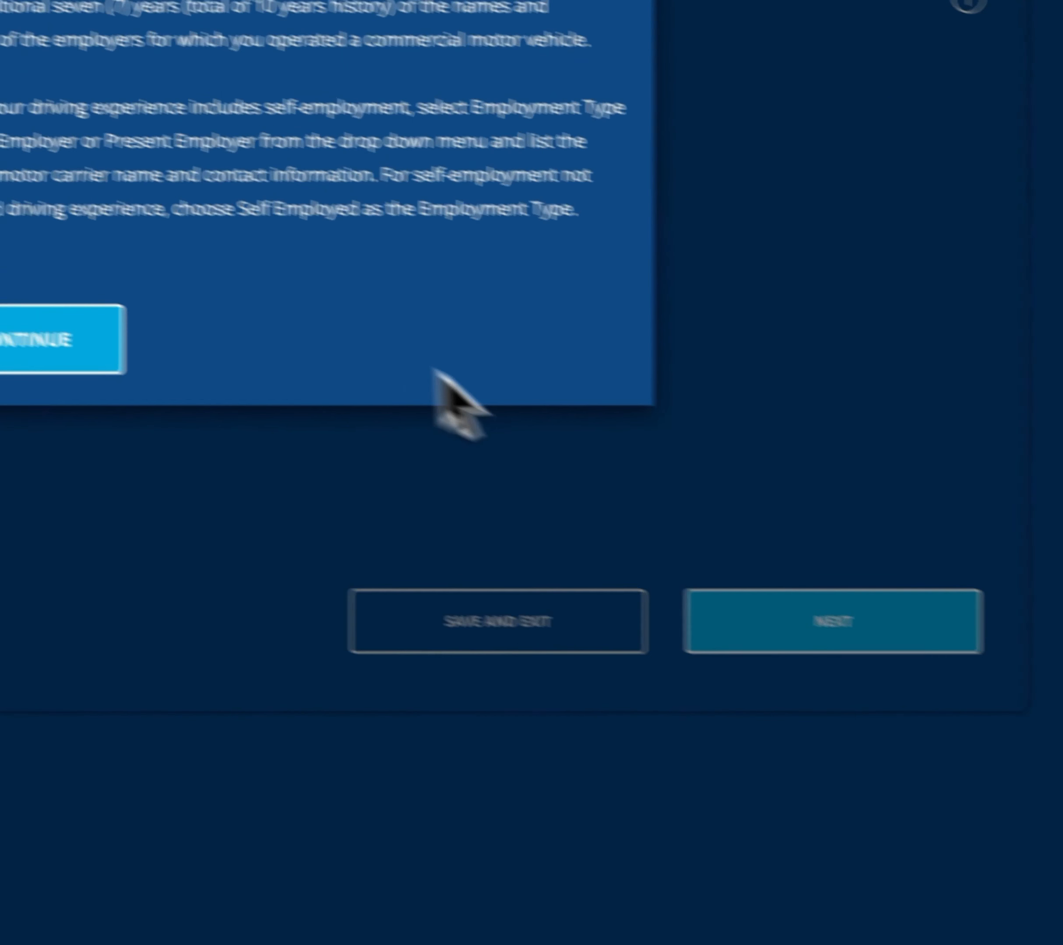
click(295, 428)
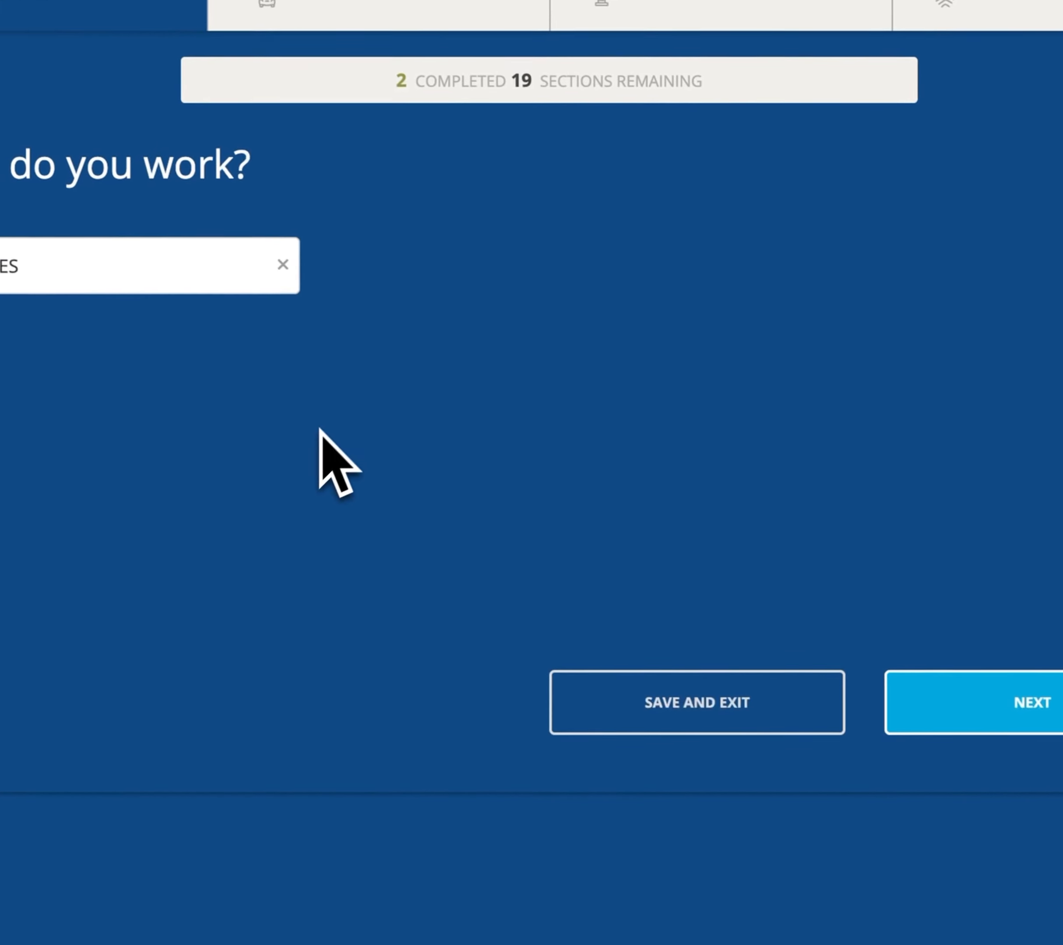
click(1032, 702)
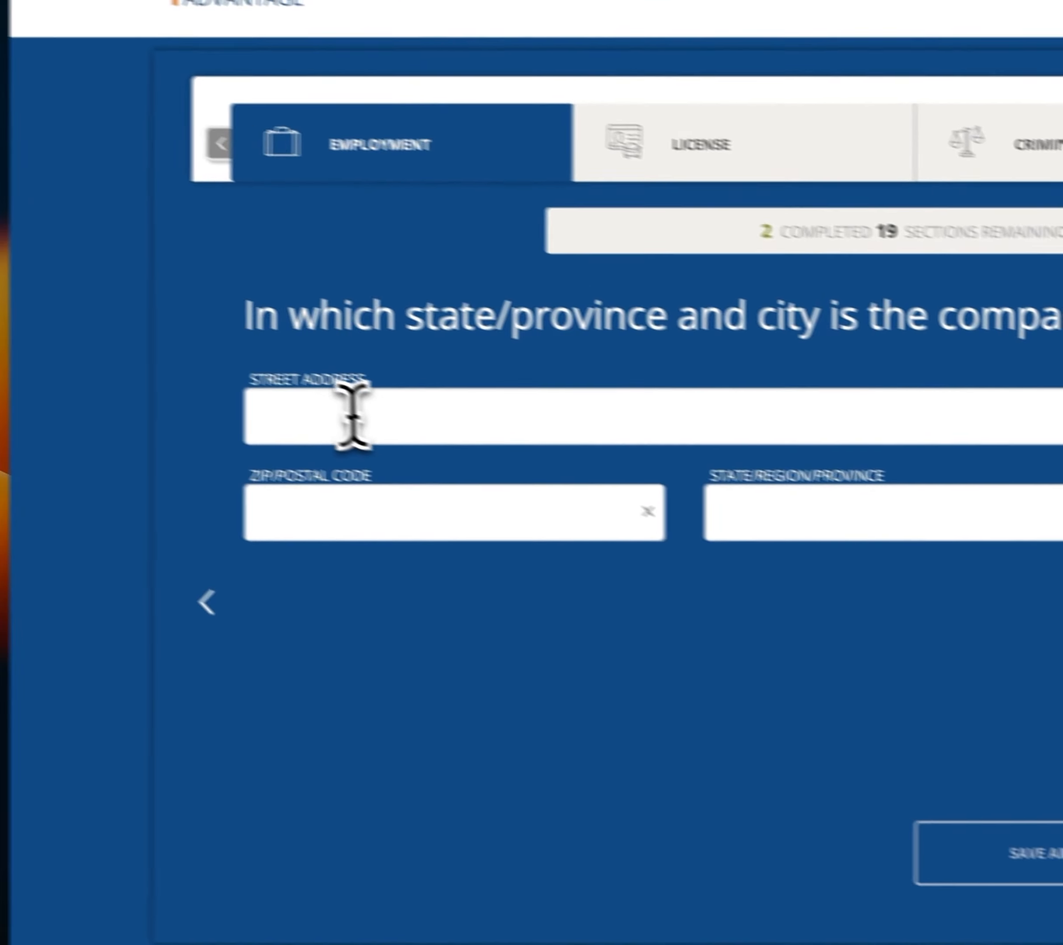
Fill the company street address from a suggestion, enter its ZIP code, and pick the matching city.
click(438, 446)
click(511, 509)
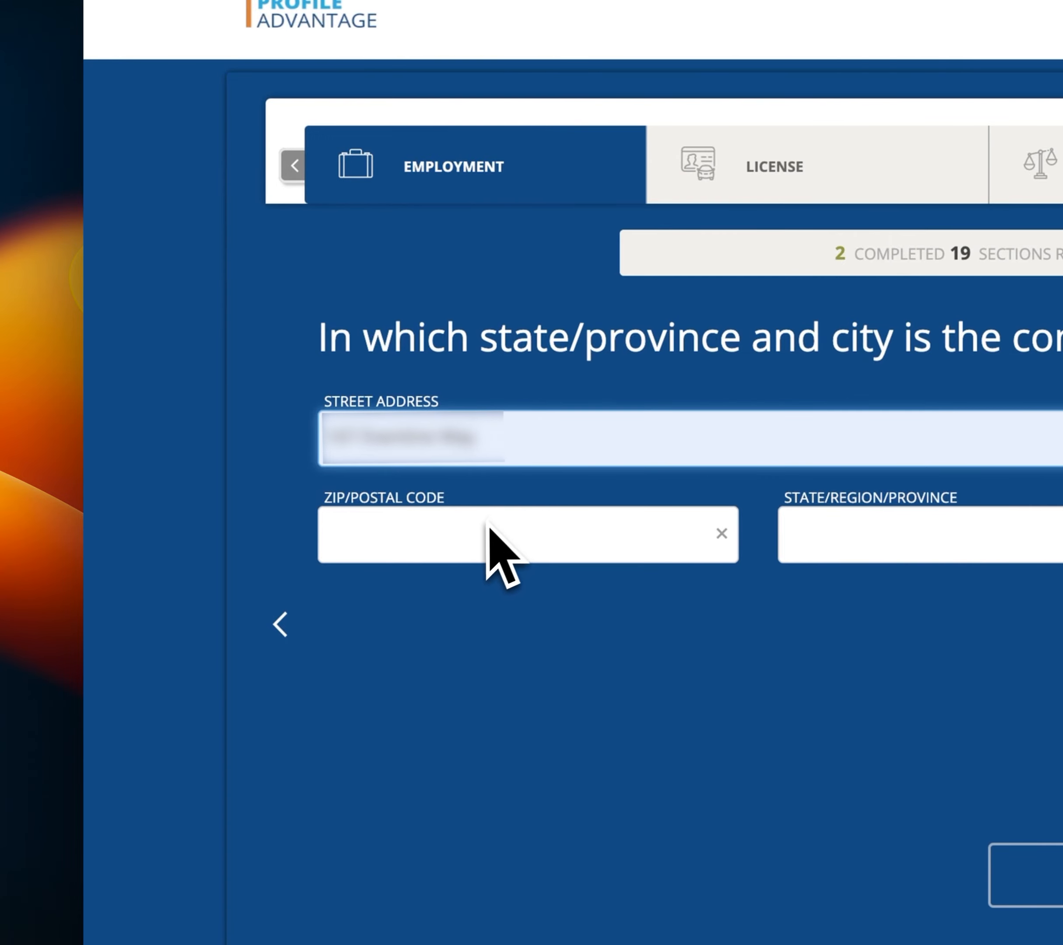
click(490, 458)
click(407, 540)
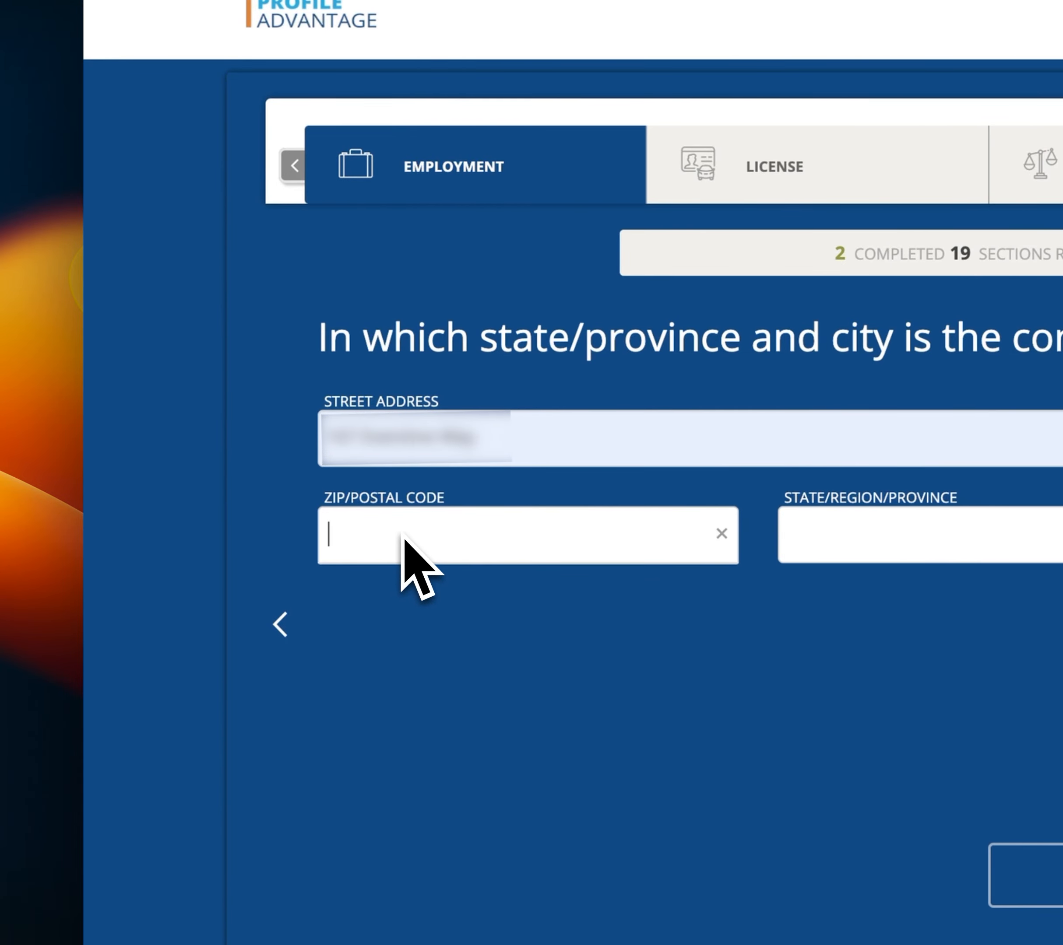
text([redacted])
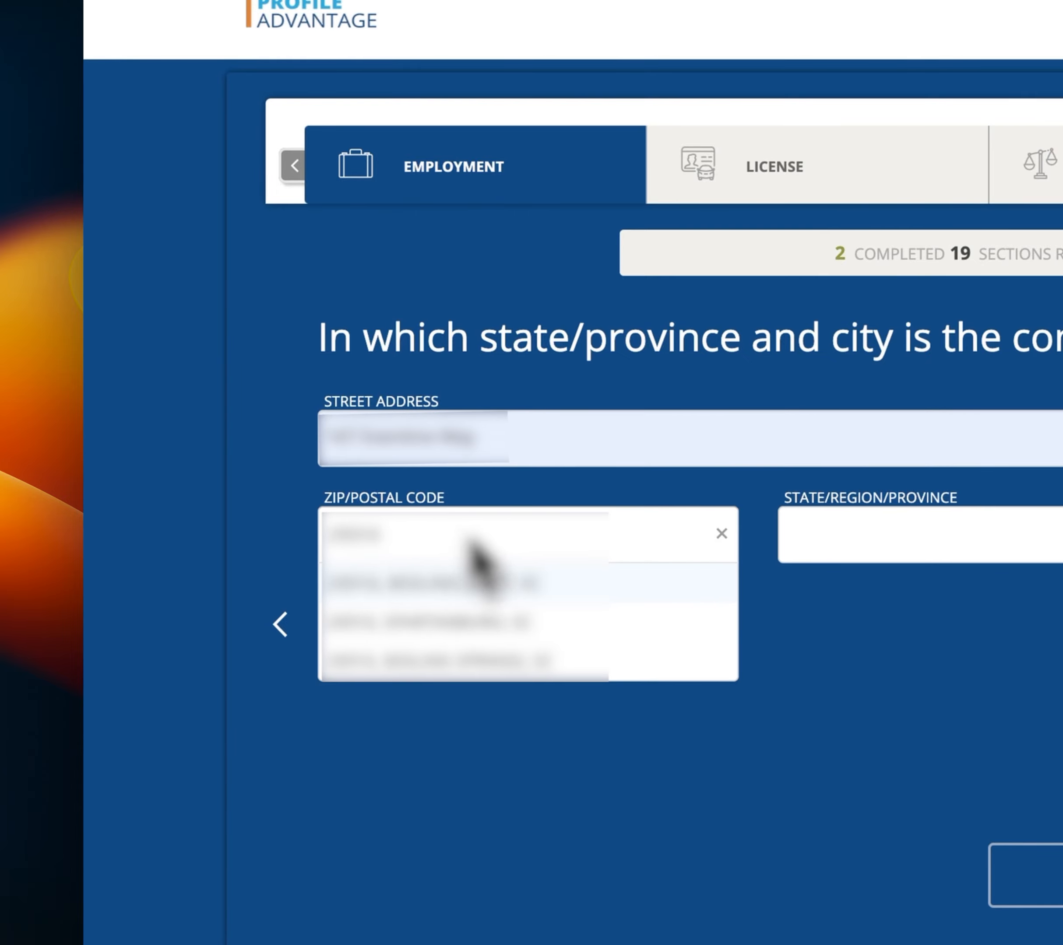
click(531, 577)
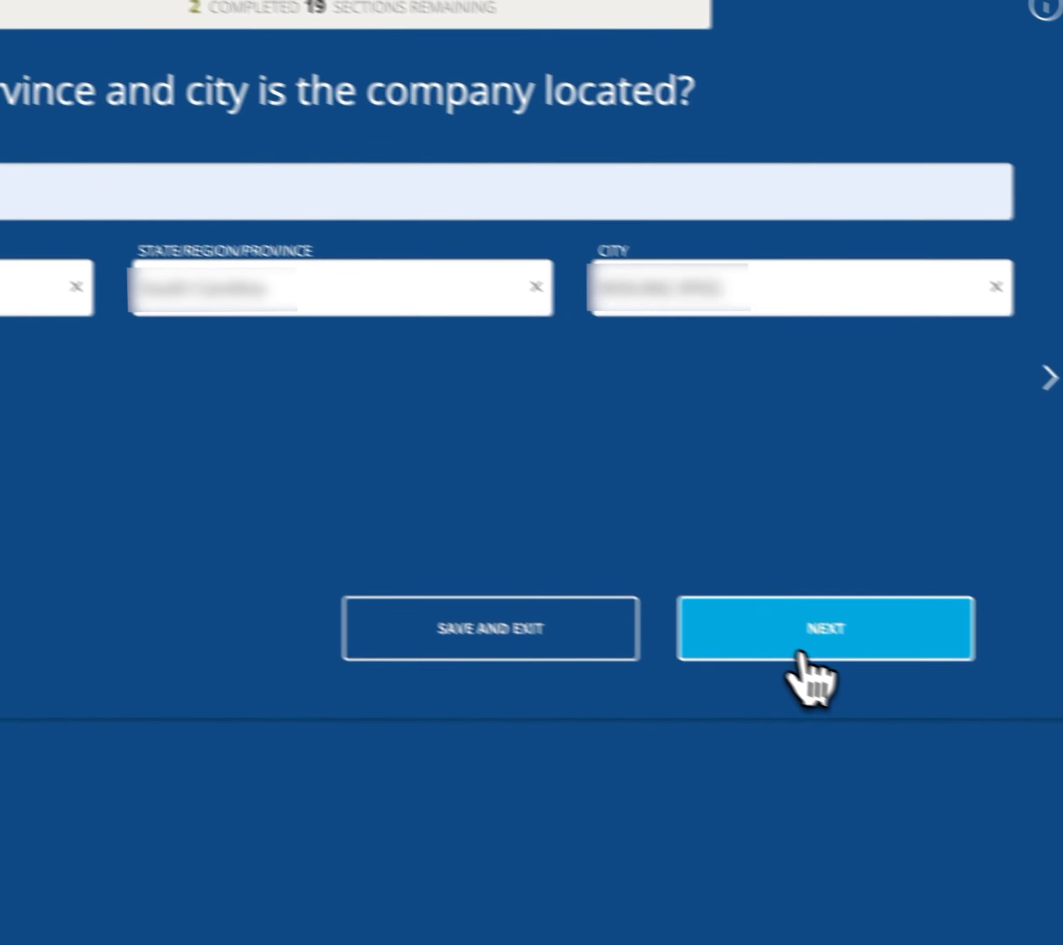
click(797, 661)
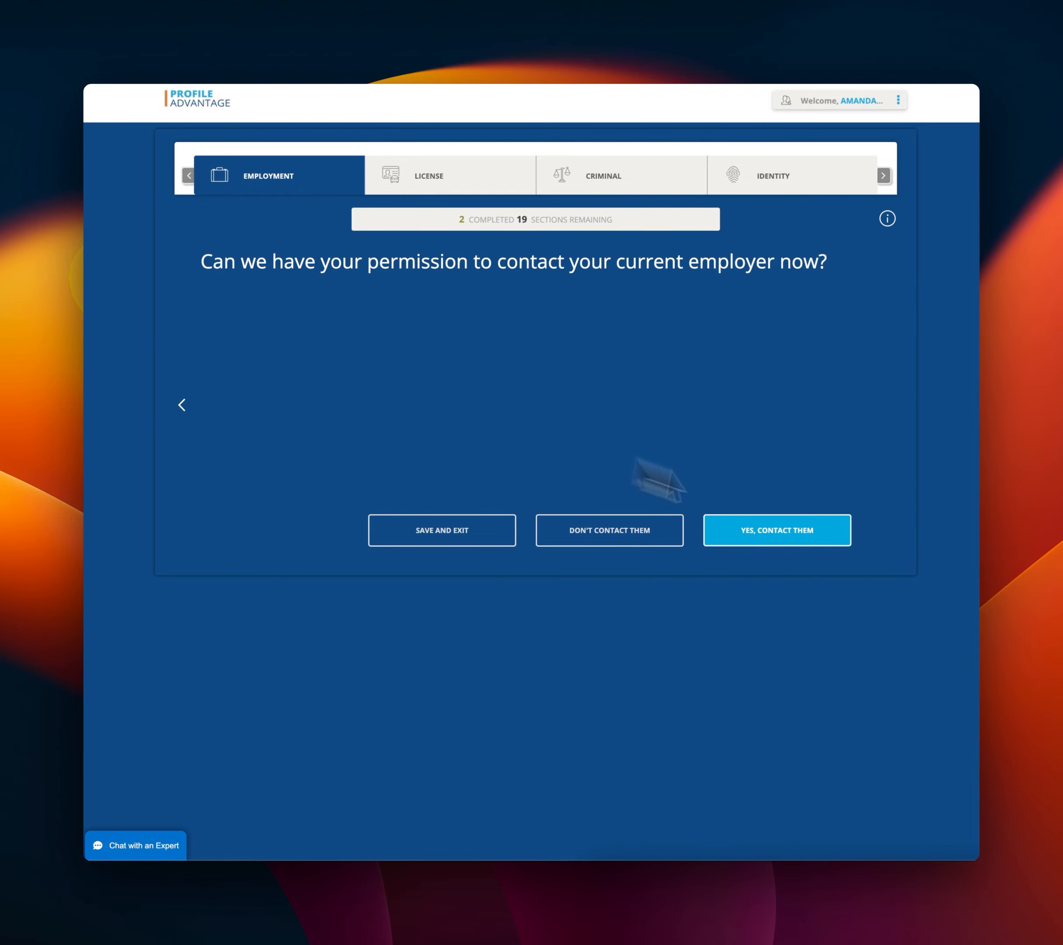
Allow contact with the current employer and enter Ancile Services as the company name.
click(802, 548)
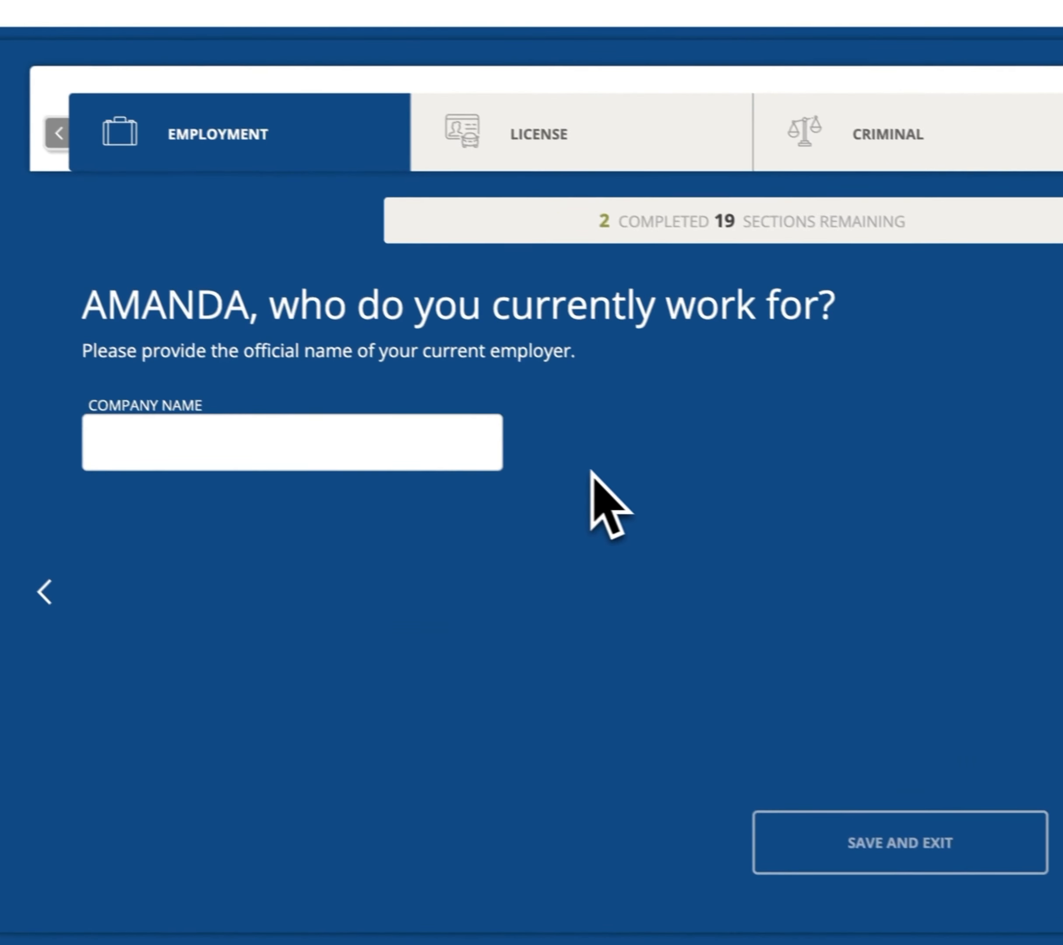
click(290, 456)
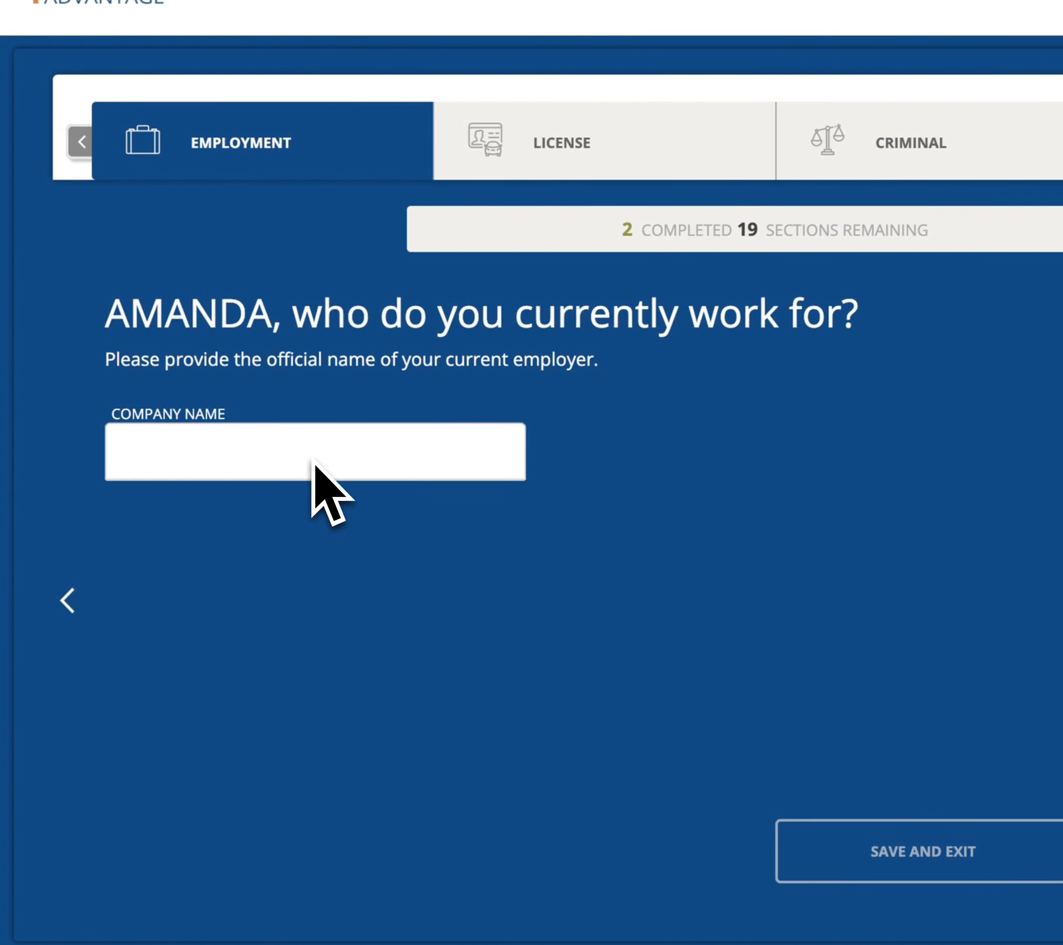
text(And)
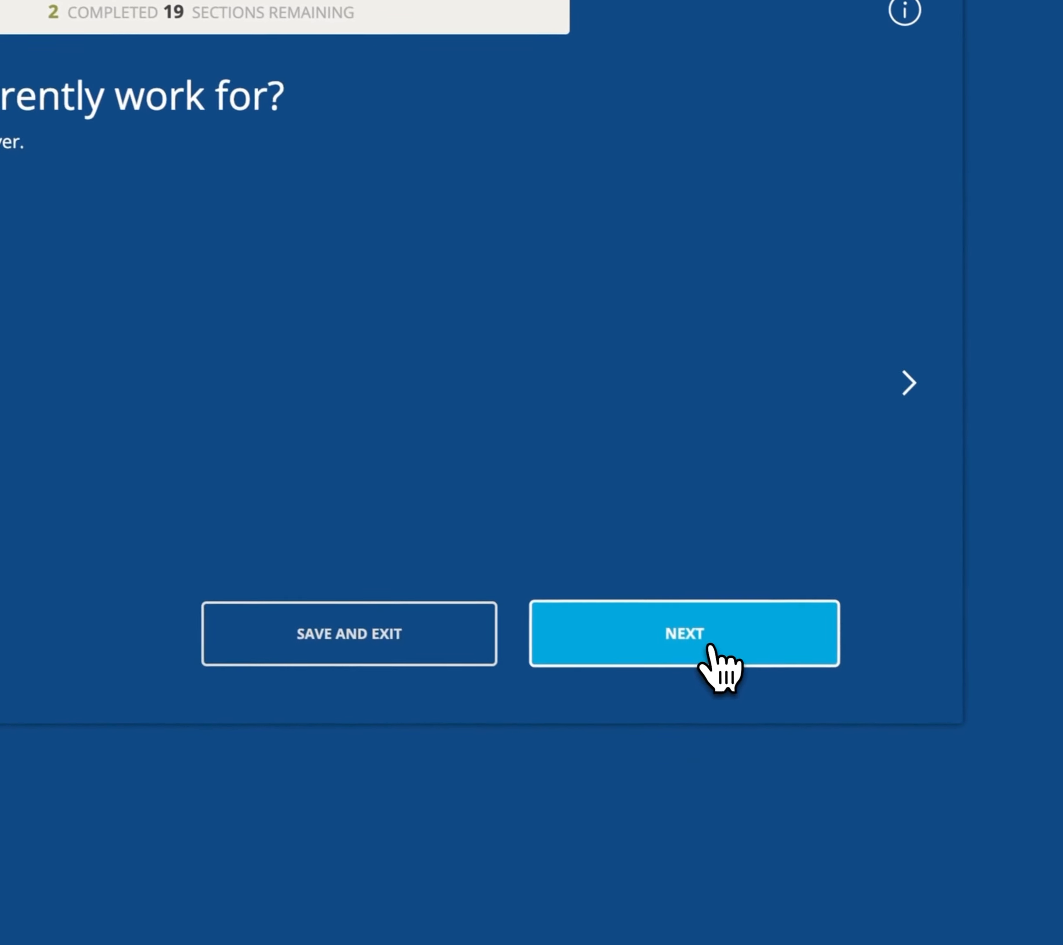
click(703, 650)
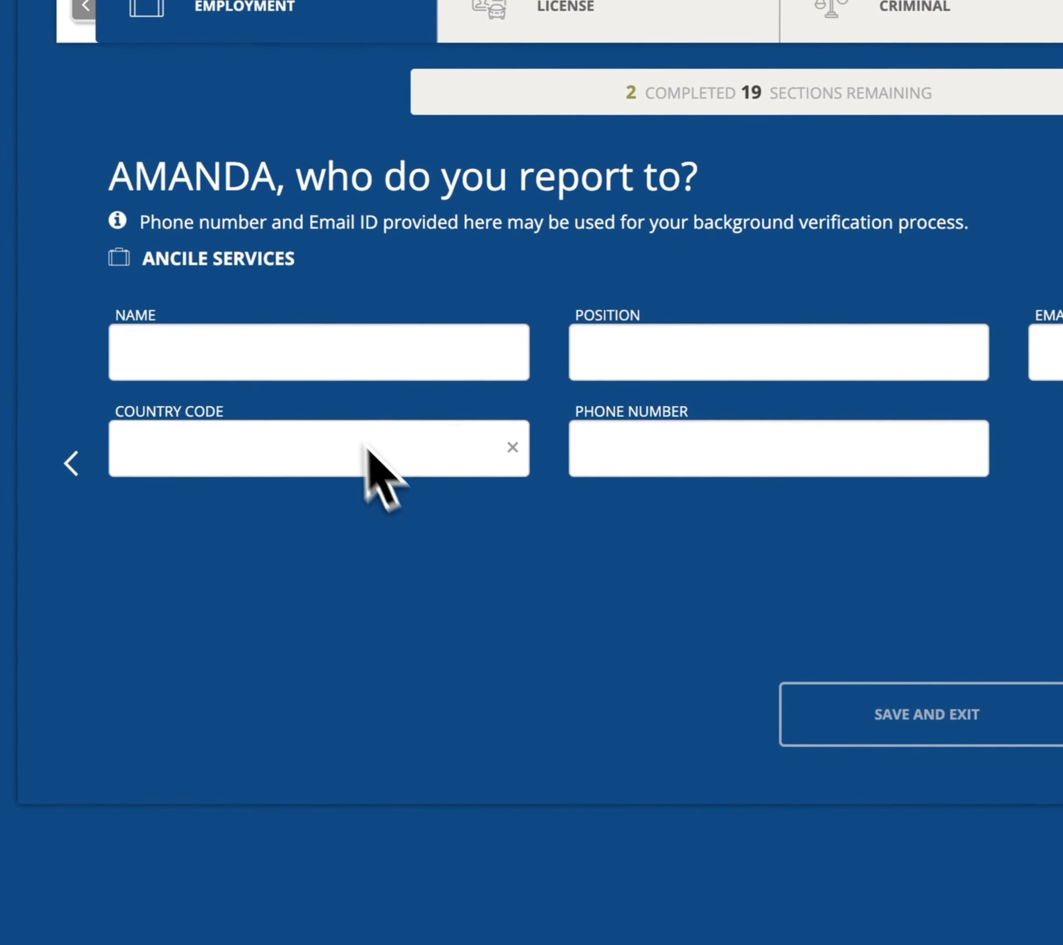
Enter the supervisor's name, position and e-mail address.
click(352, 367)
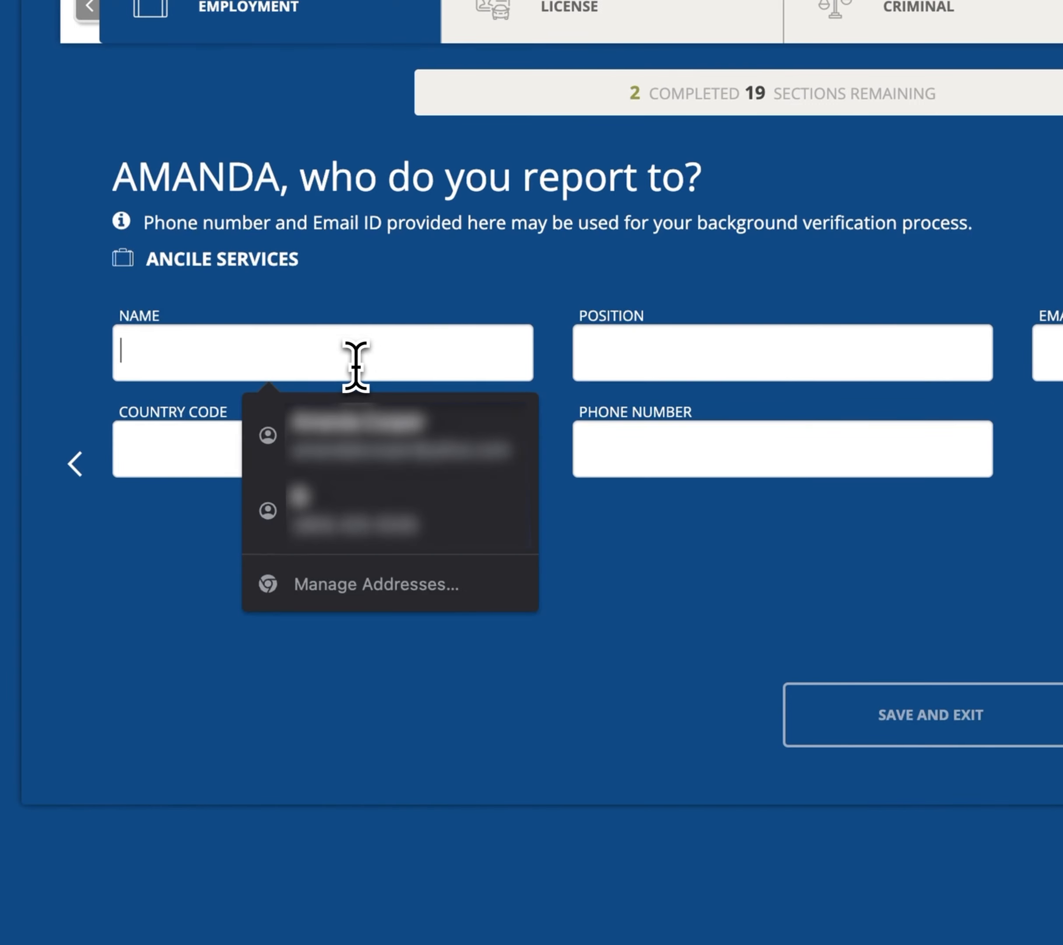
text(Amanda)
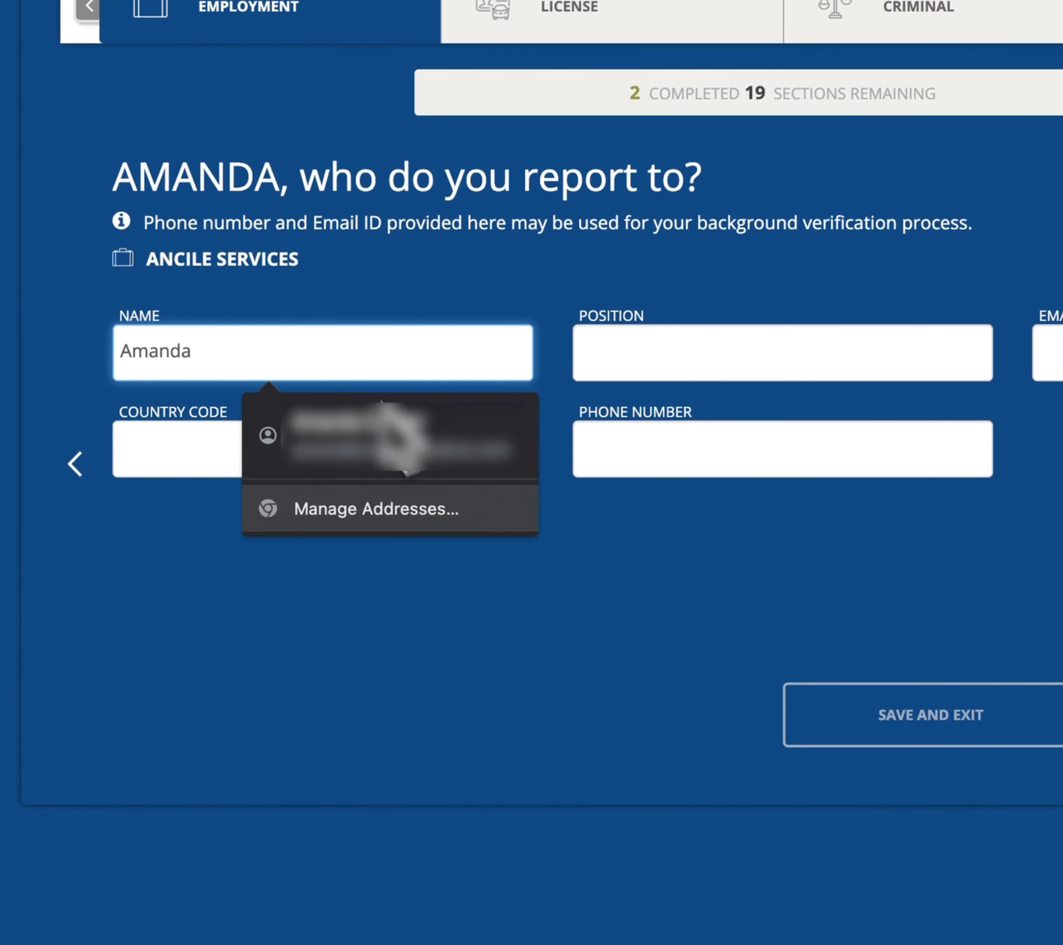
click(487, 569)
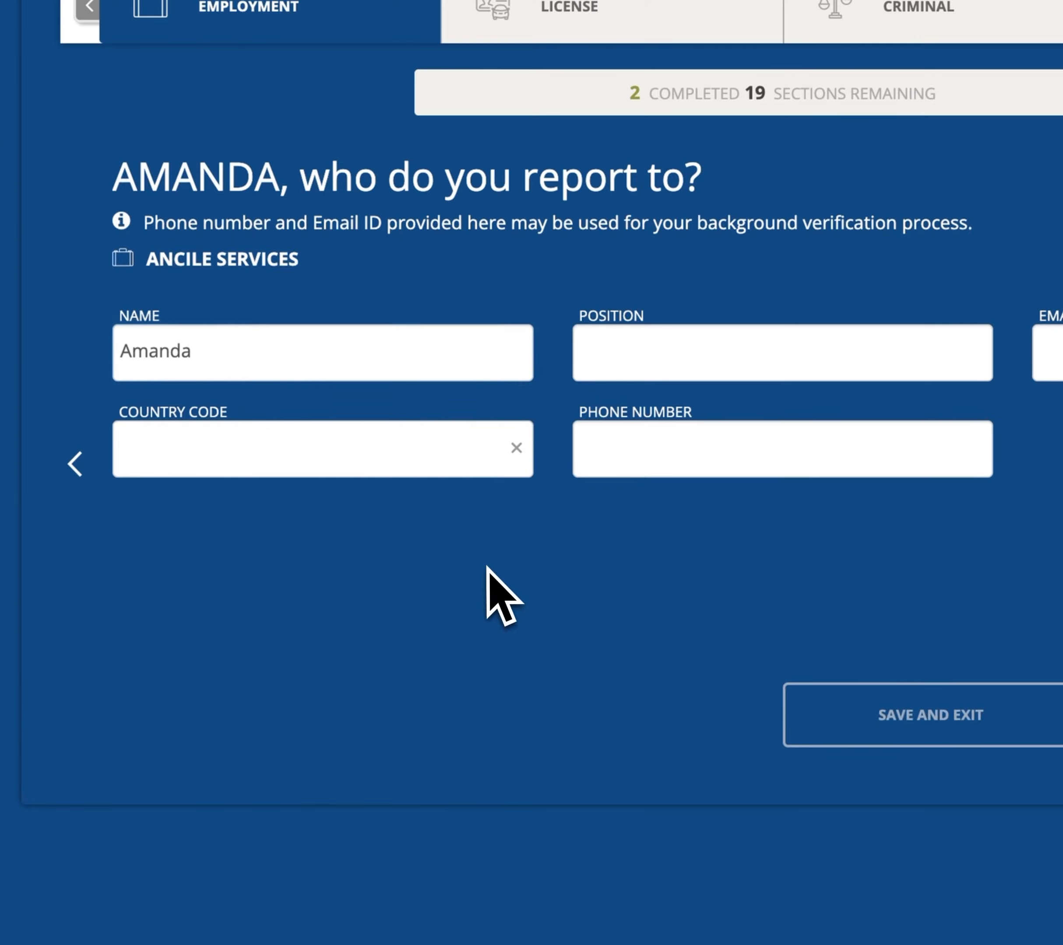
click(647, 359)
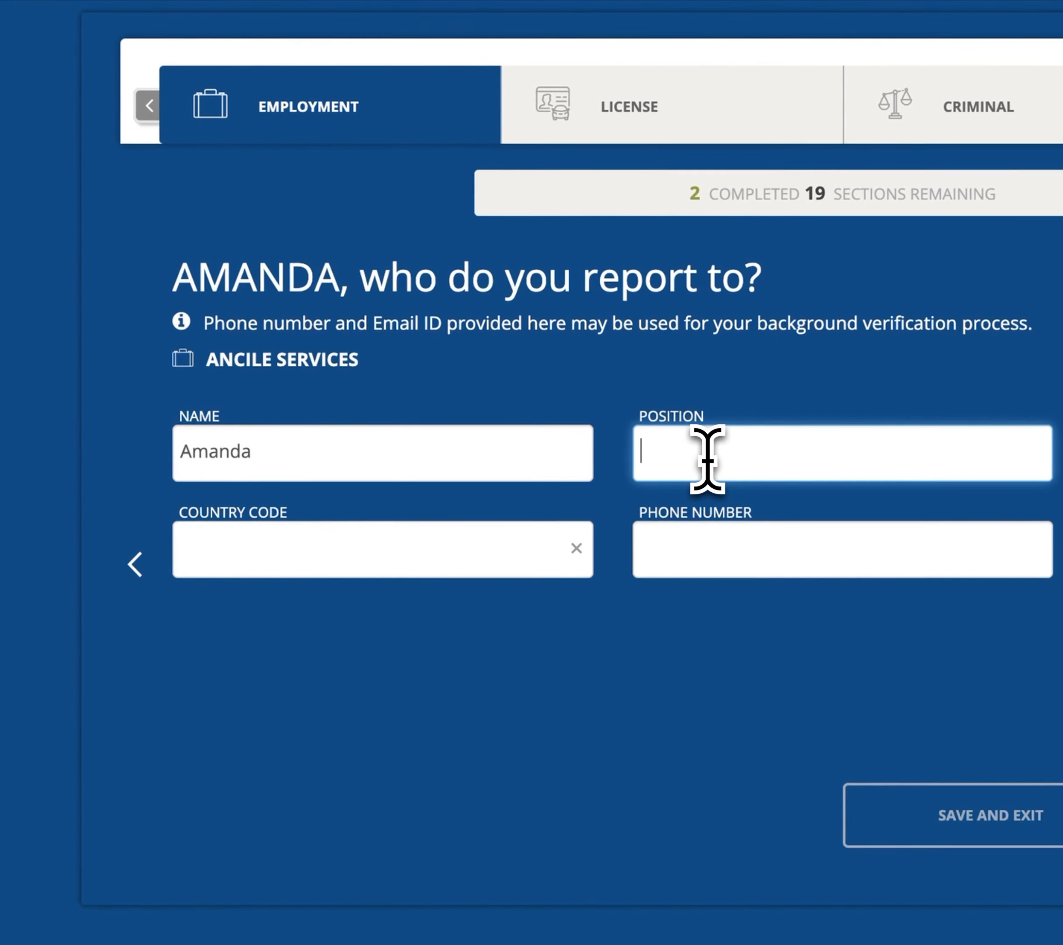
text(r)
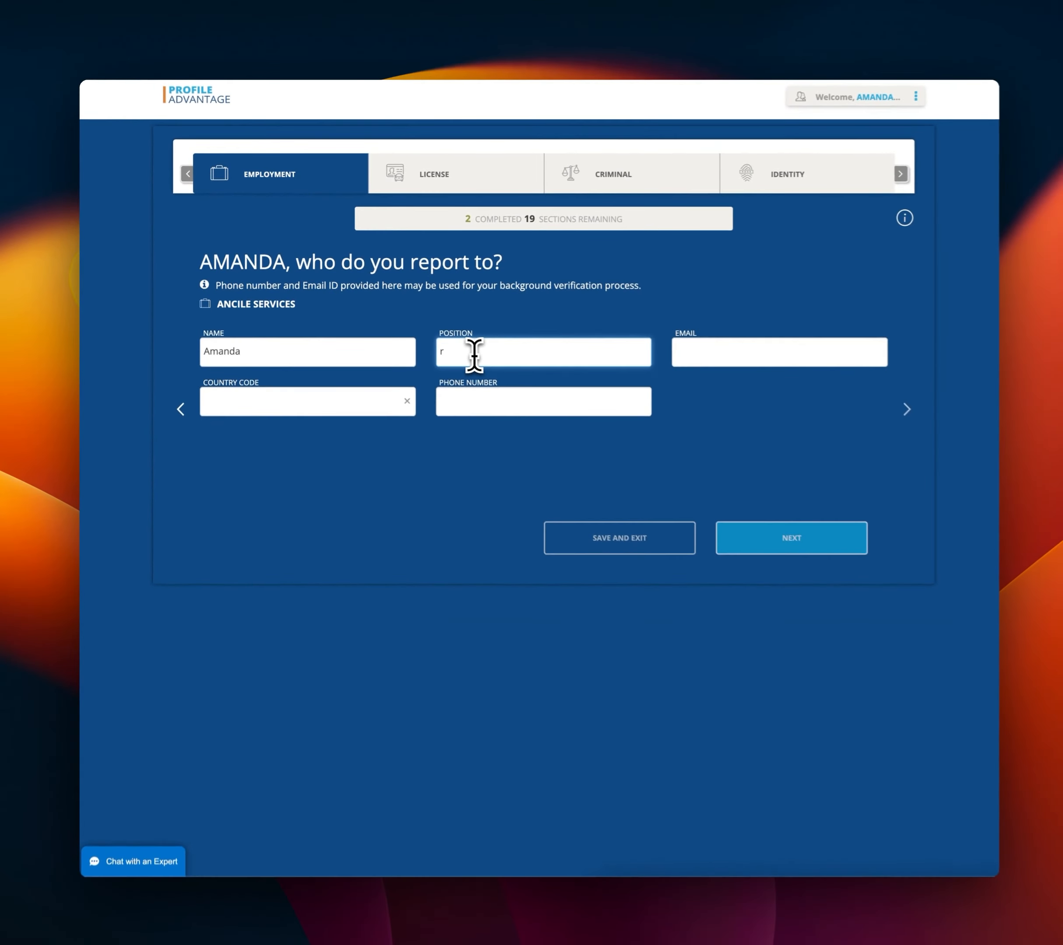
text(egional manager)
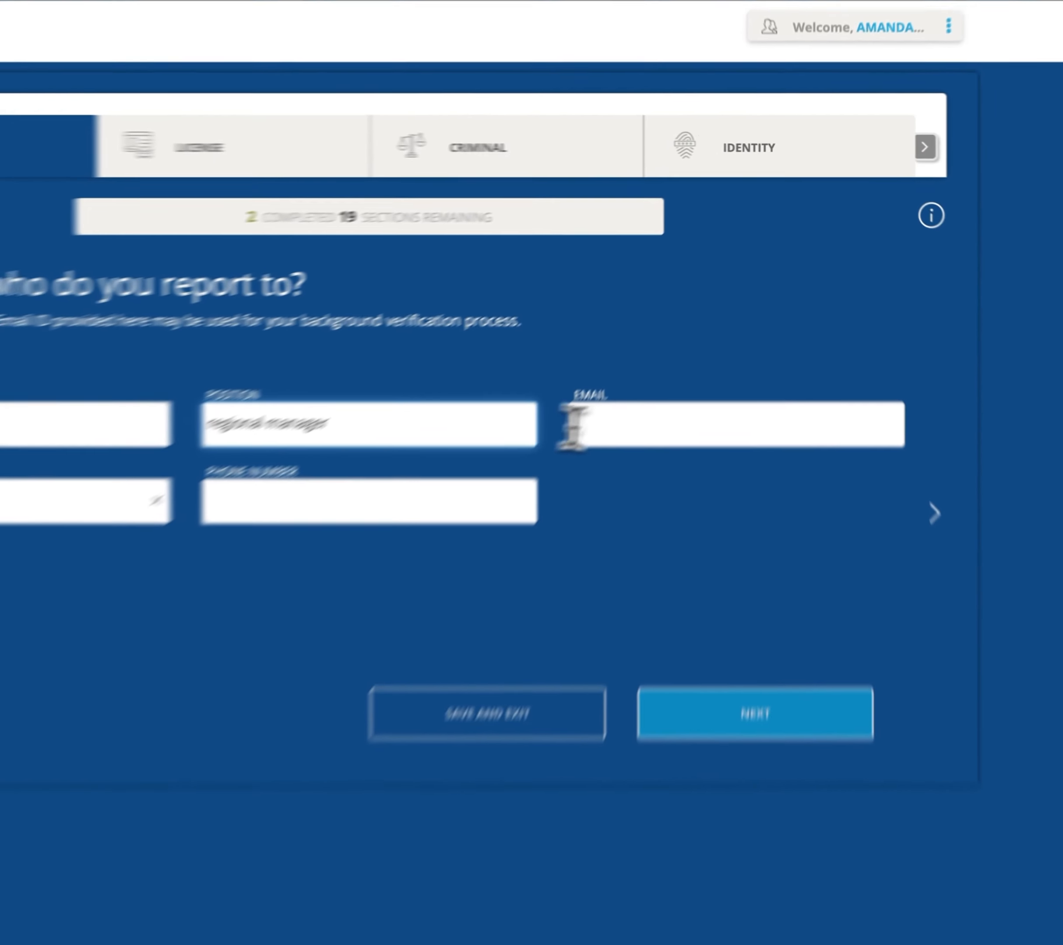
click(709, 349)
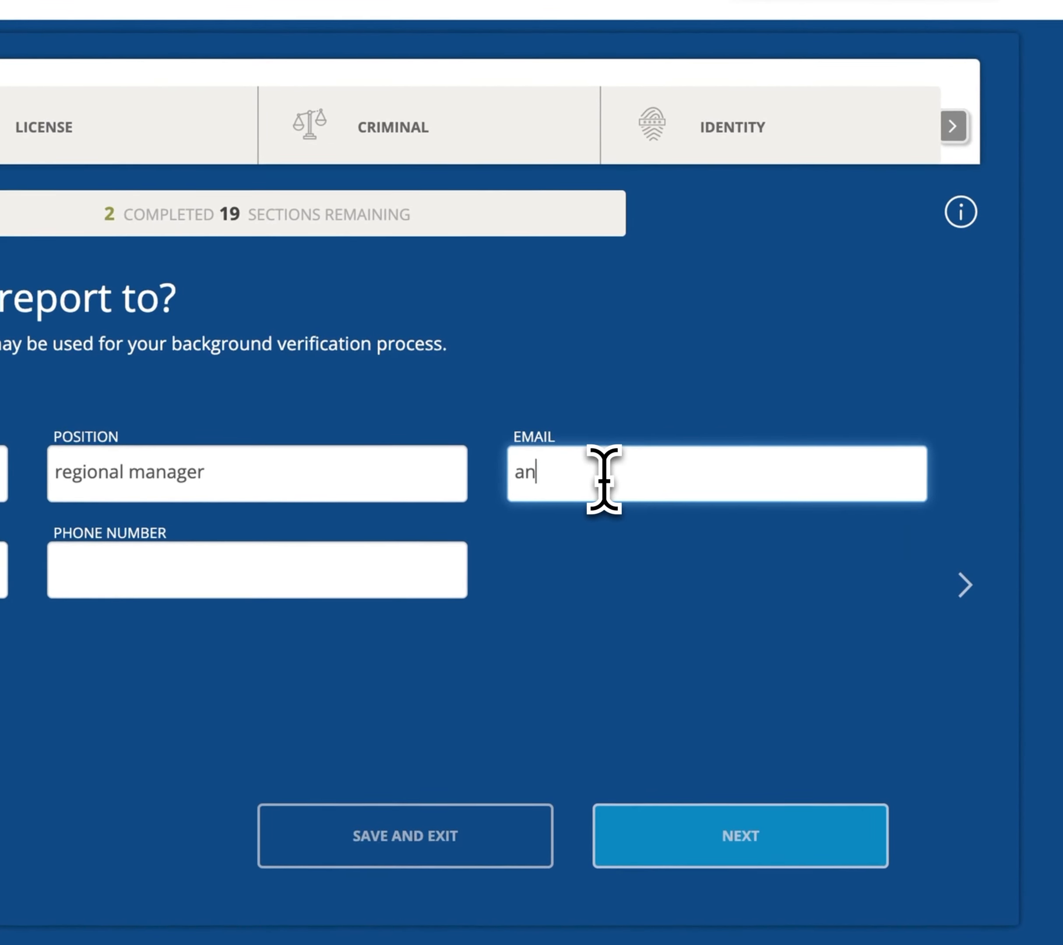
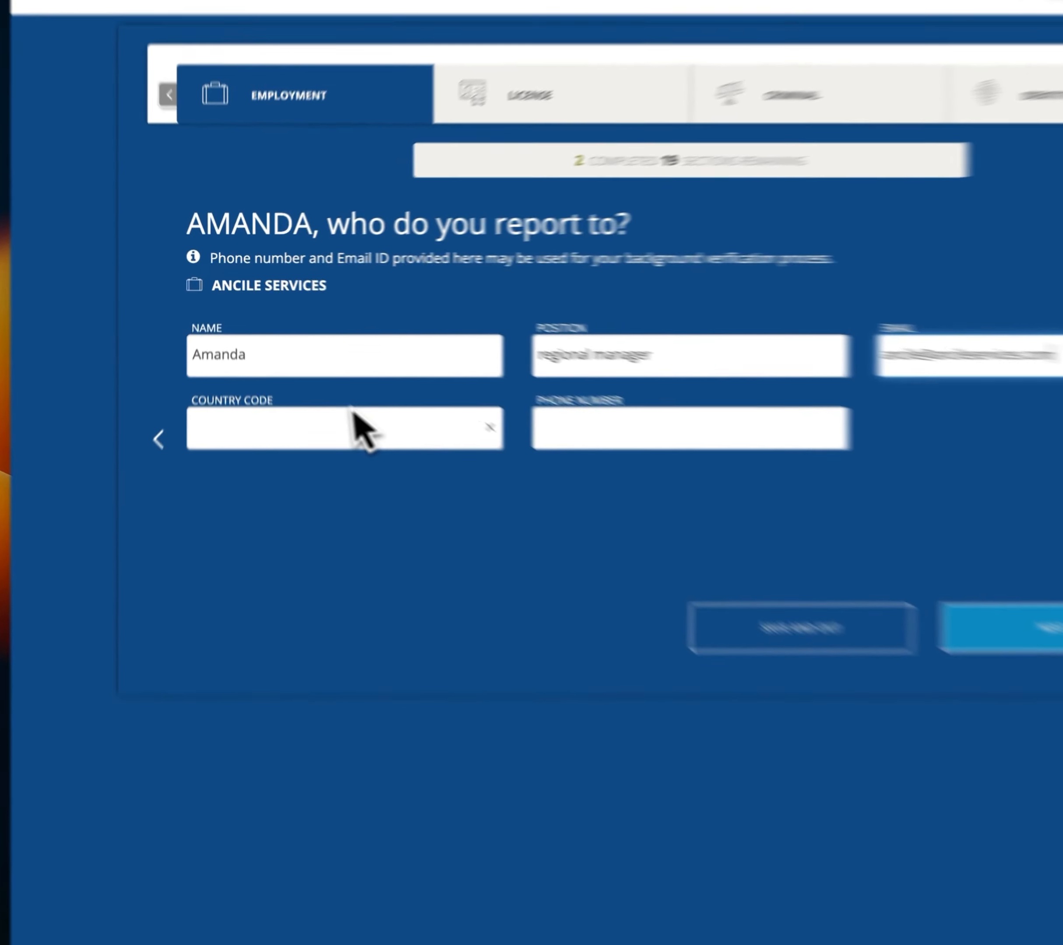
Enter the supervisor's phone number with the United States +1 country code.
click(298, 400)
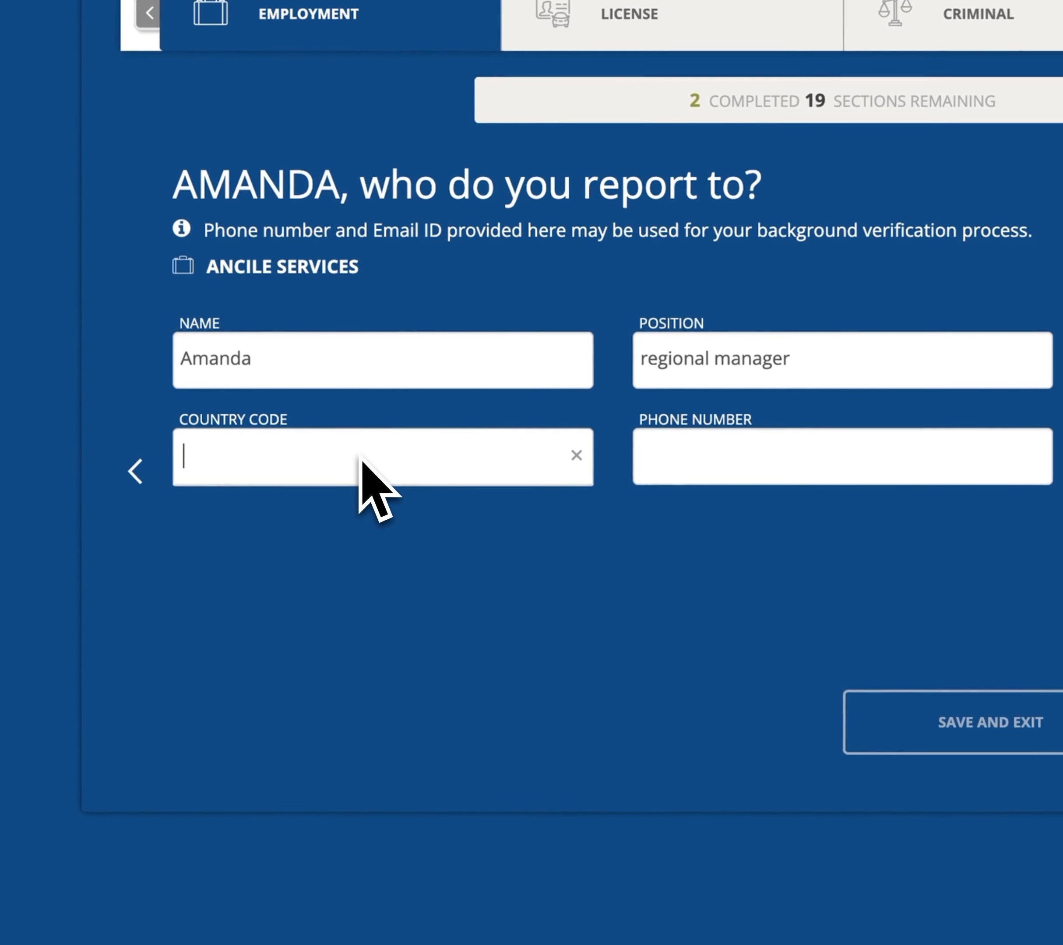
text(+1)
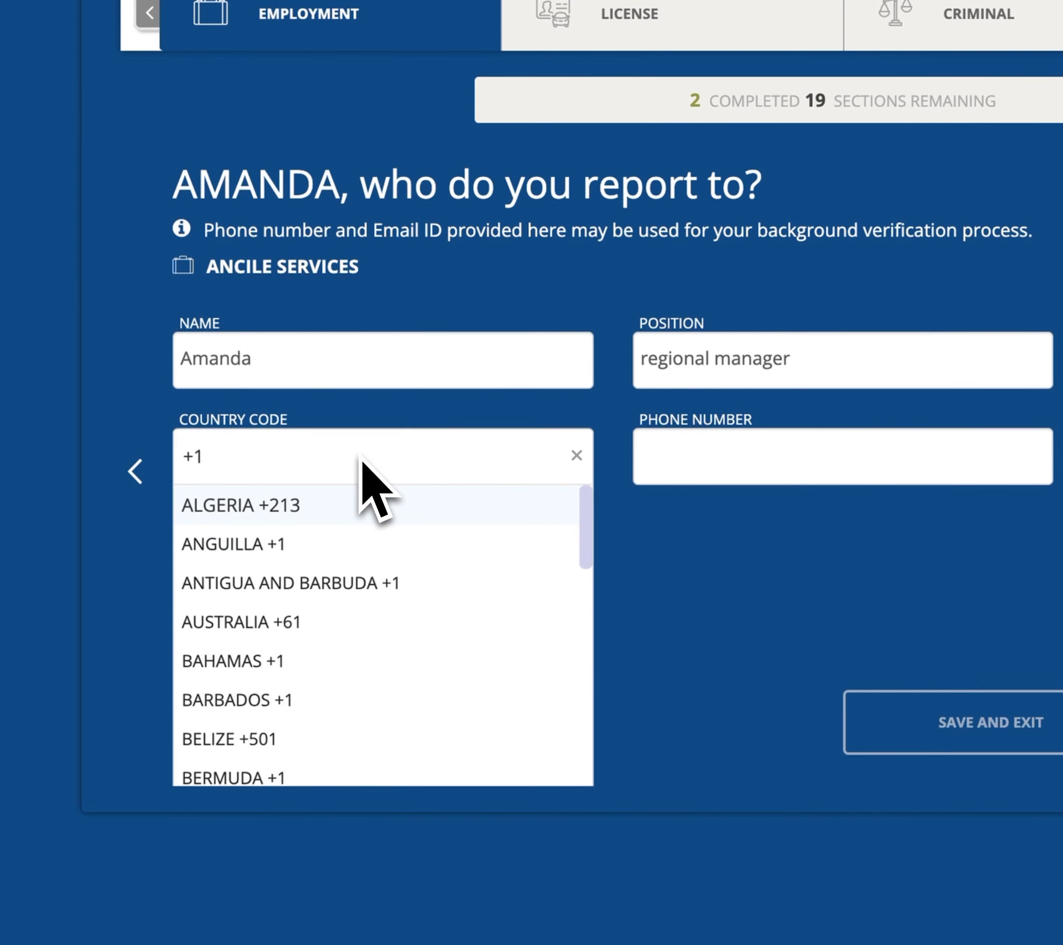
click(646, 455)
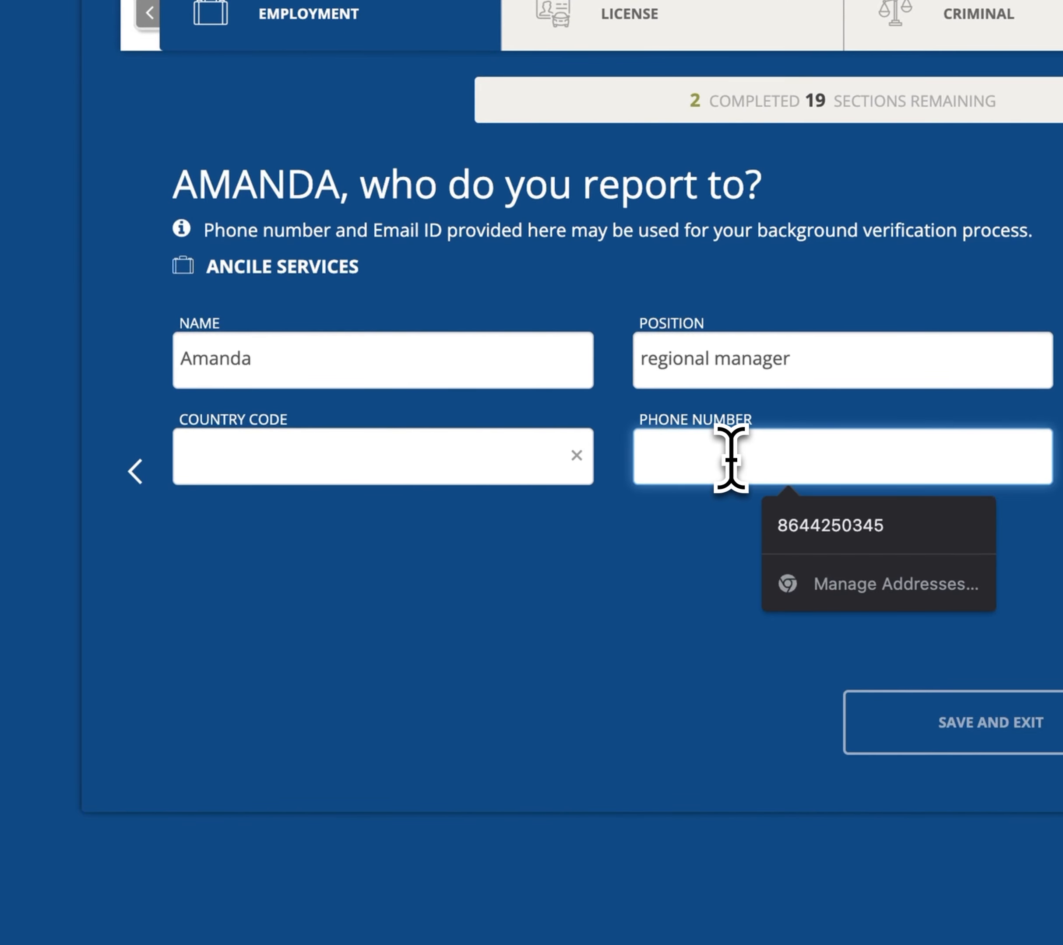
text(34)
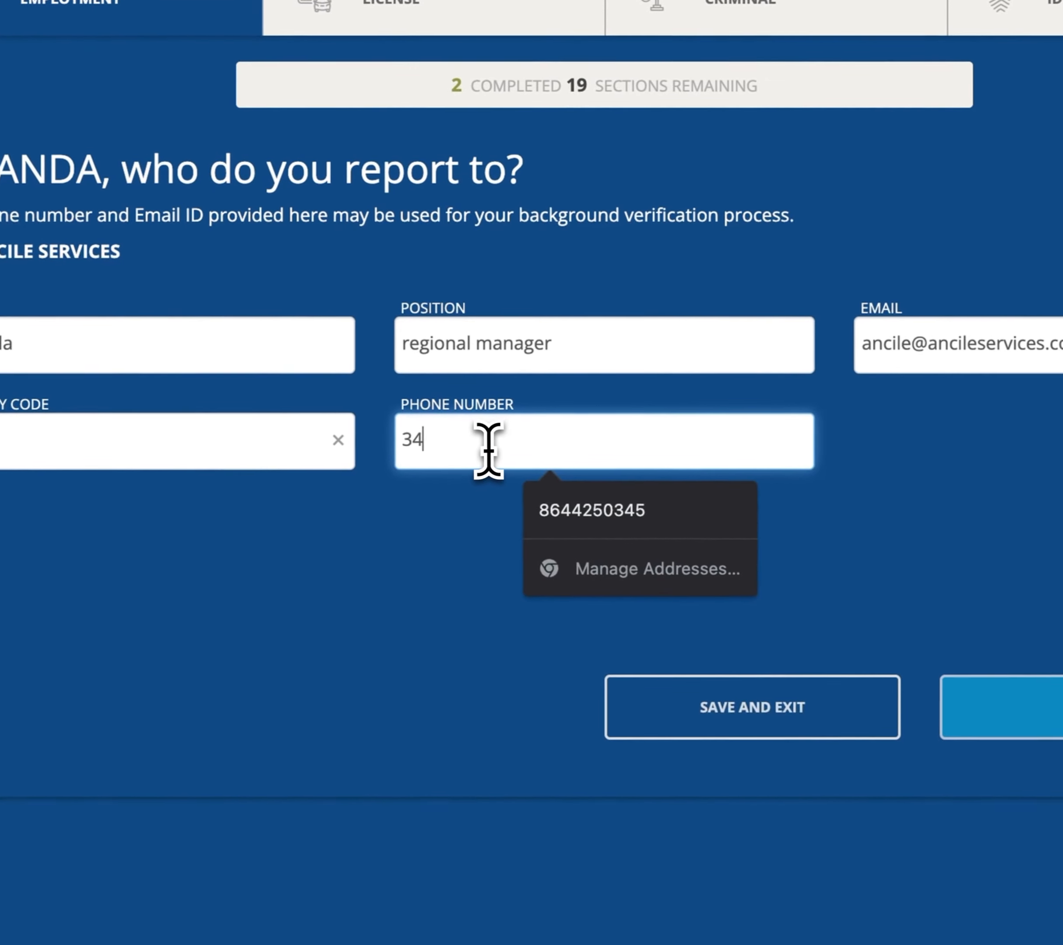
key(BackSpace)
key(BackSpace)
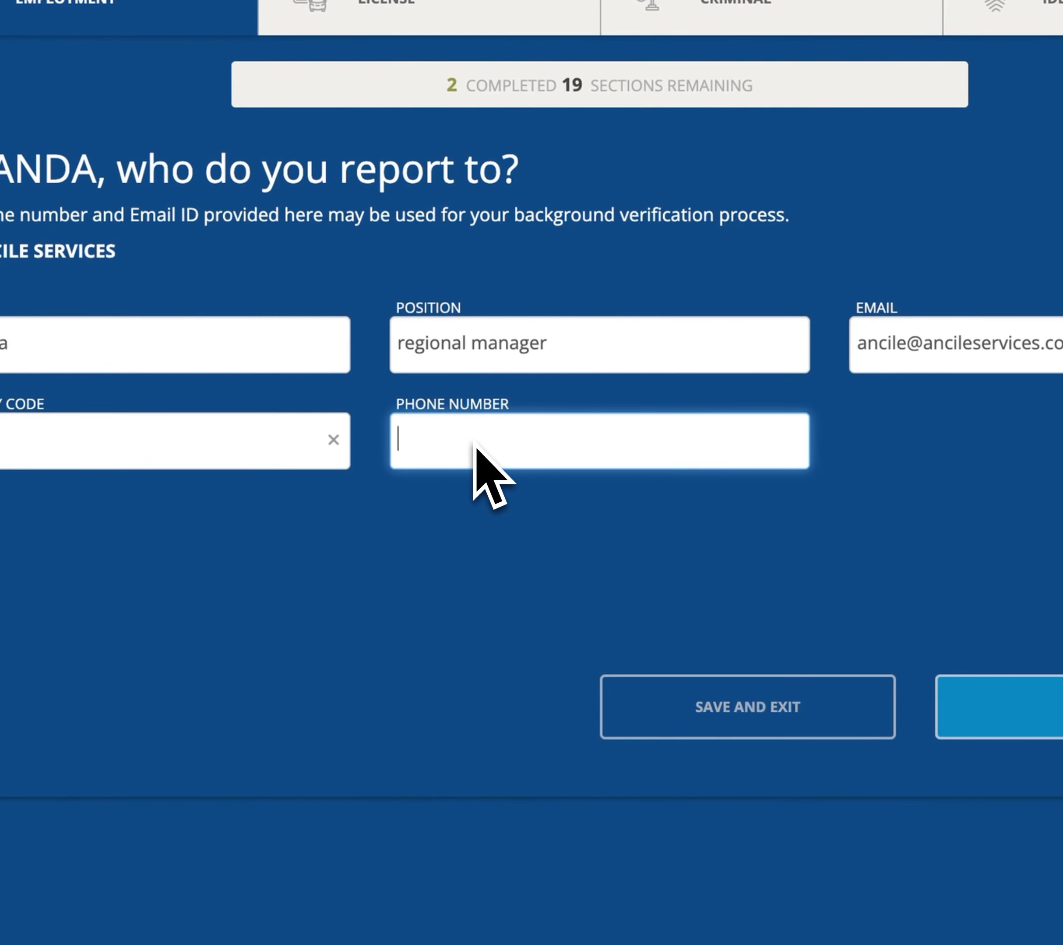
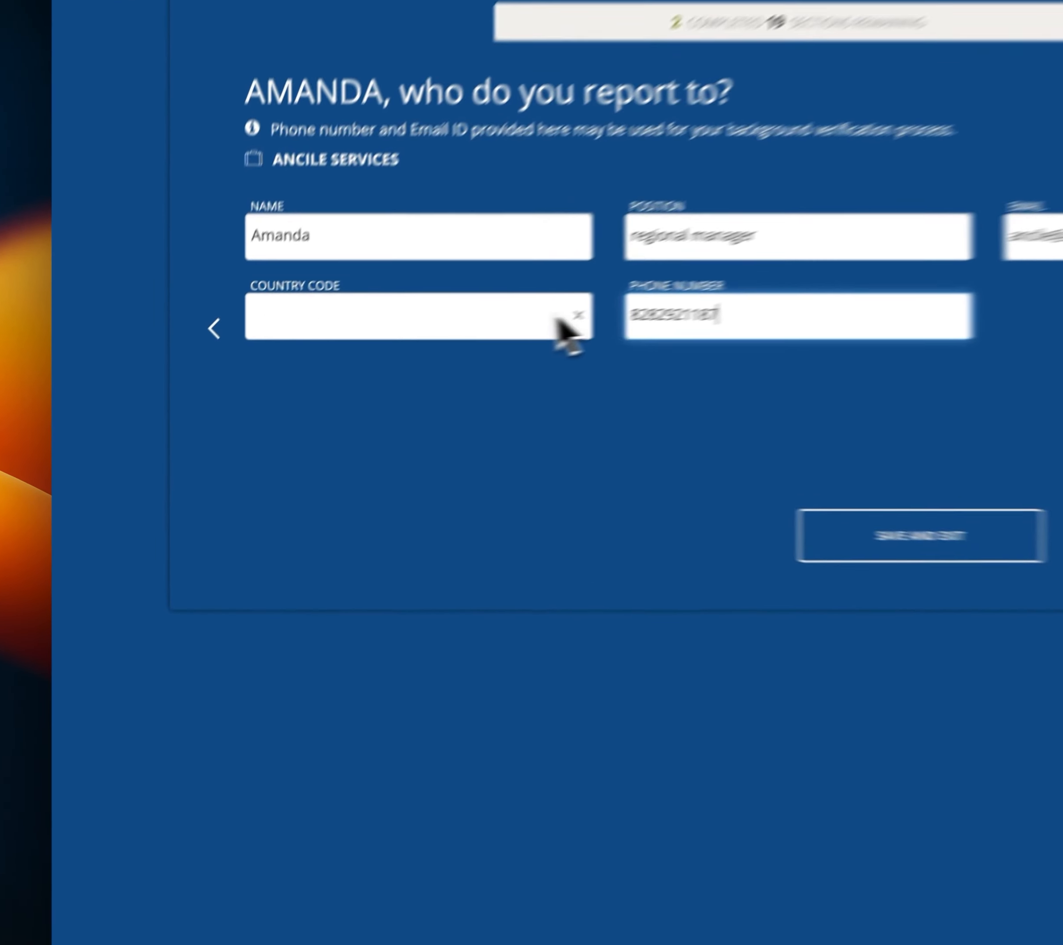
click(375, 401)
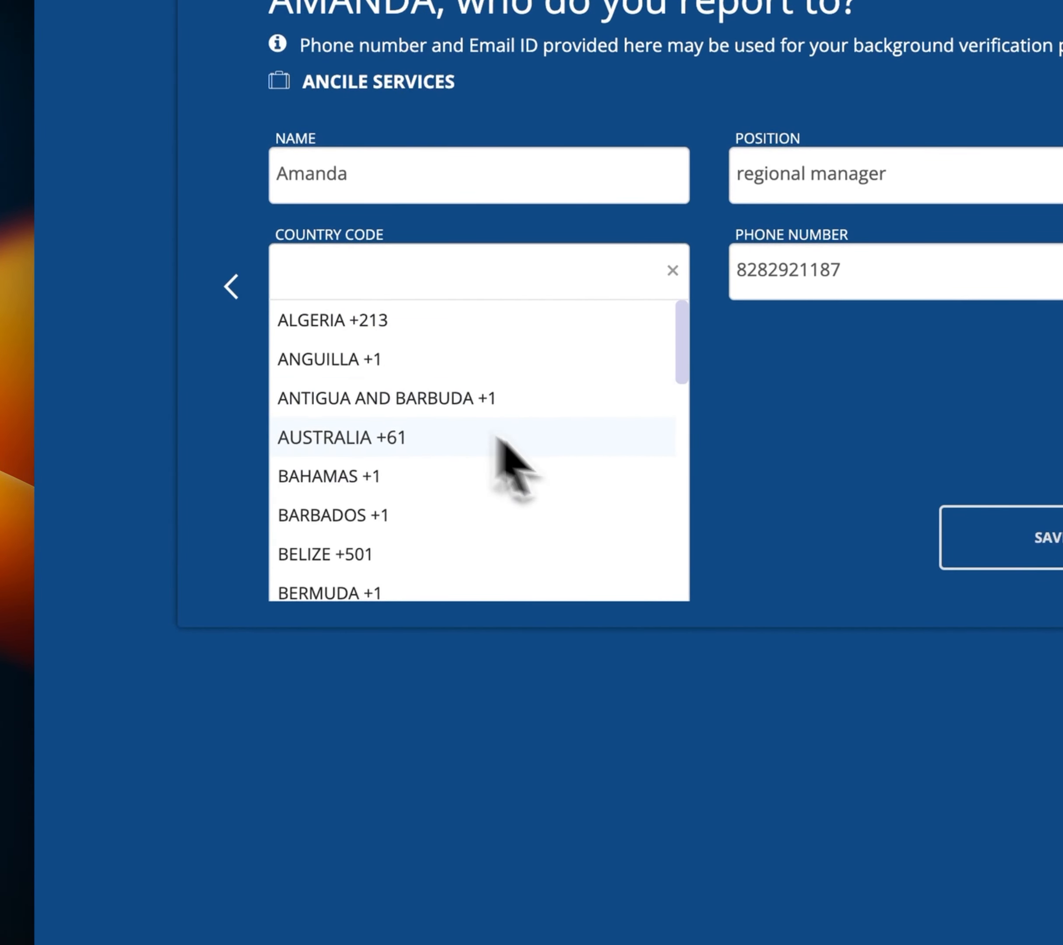
scroll(686, 359, down, 5)
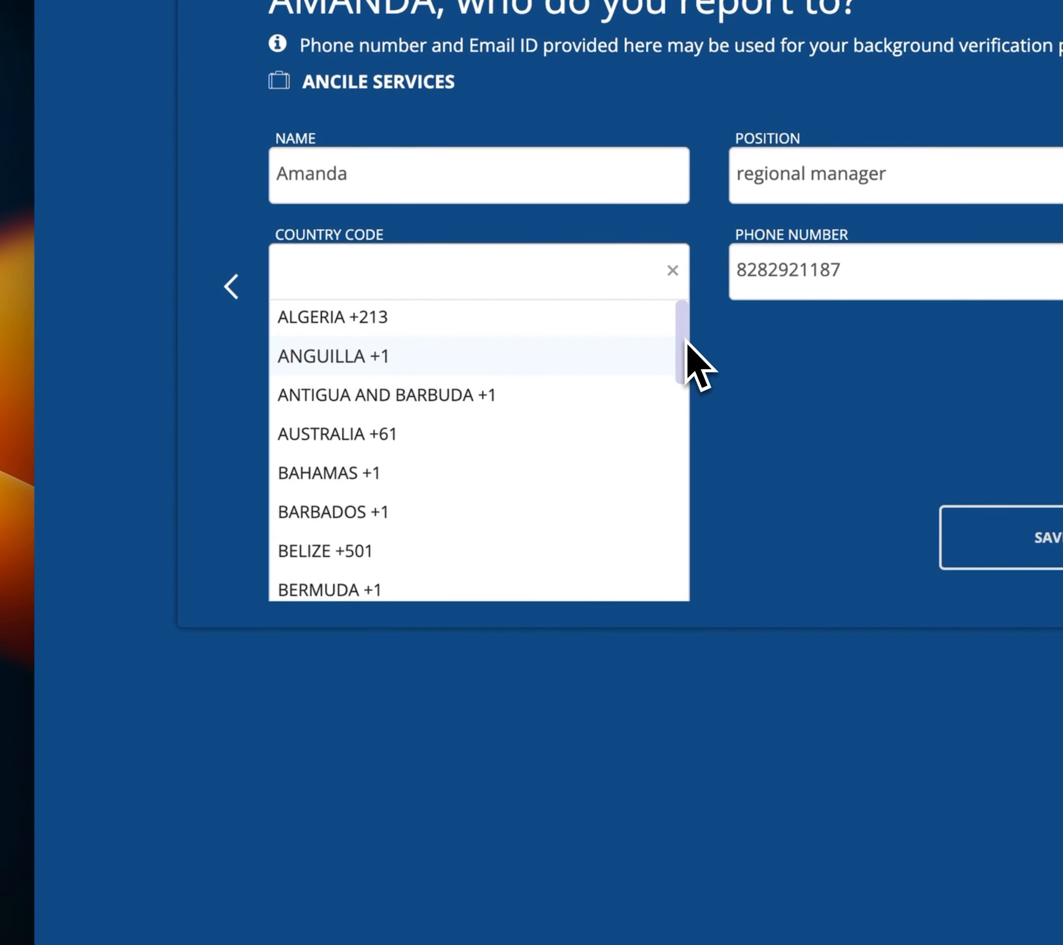
drag(680, 390, 674, 697)
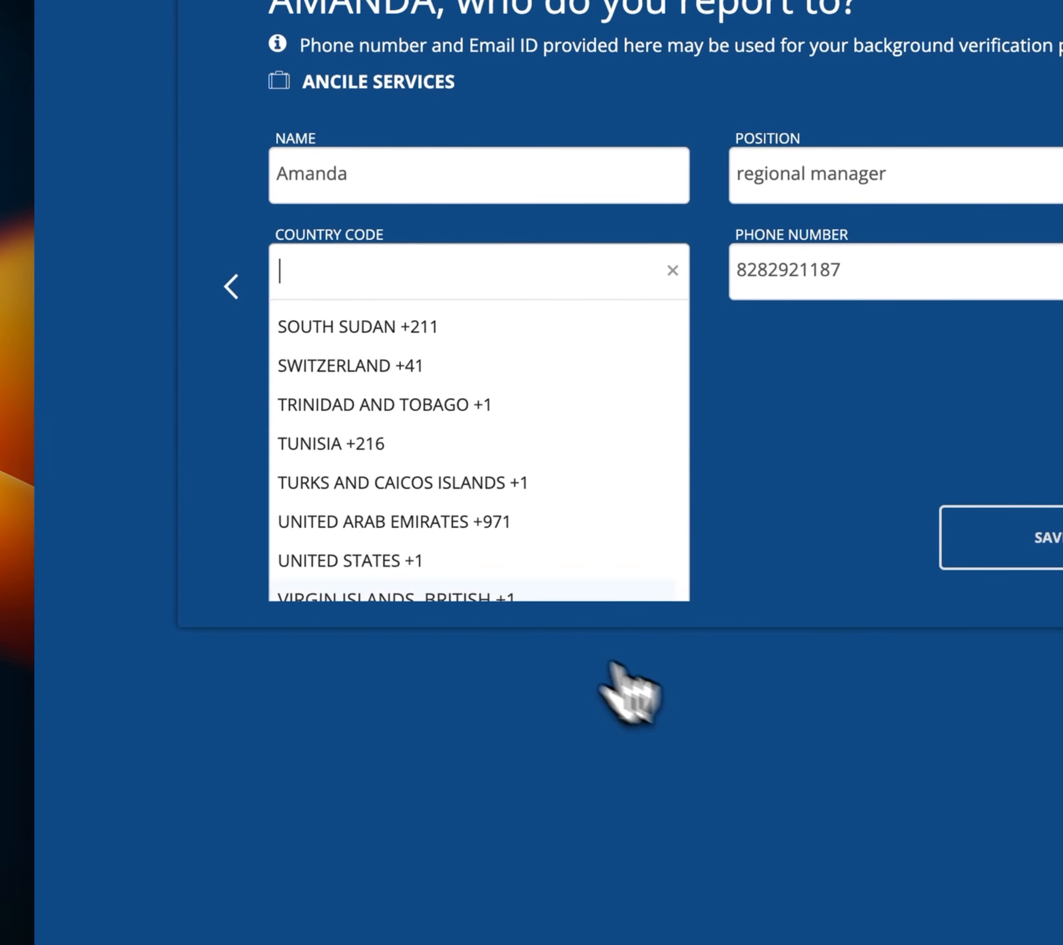
click(390, 558)
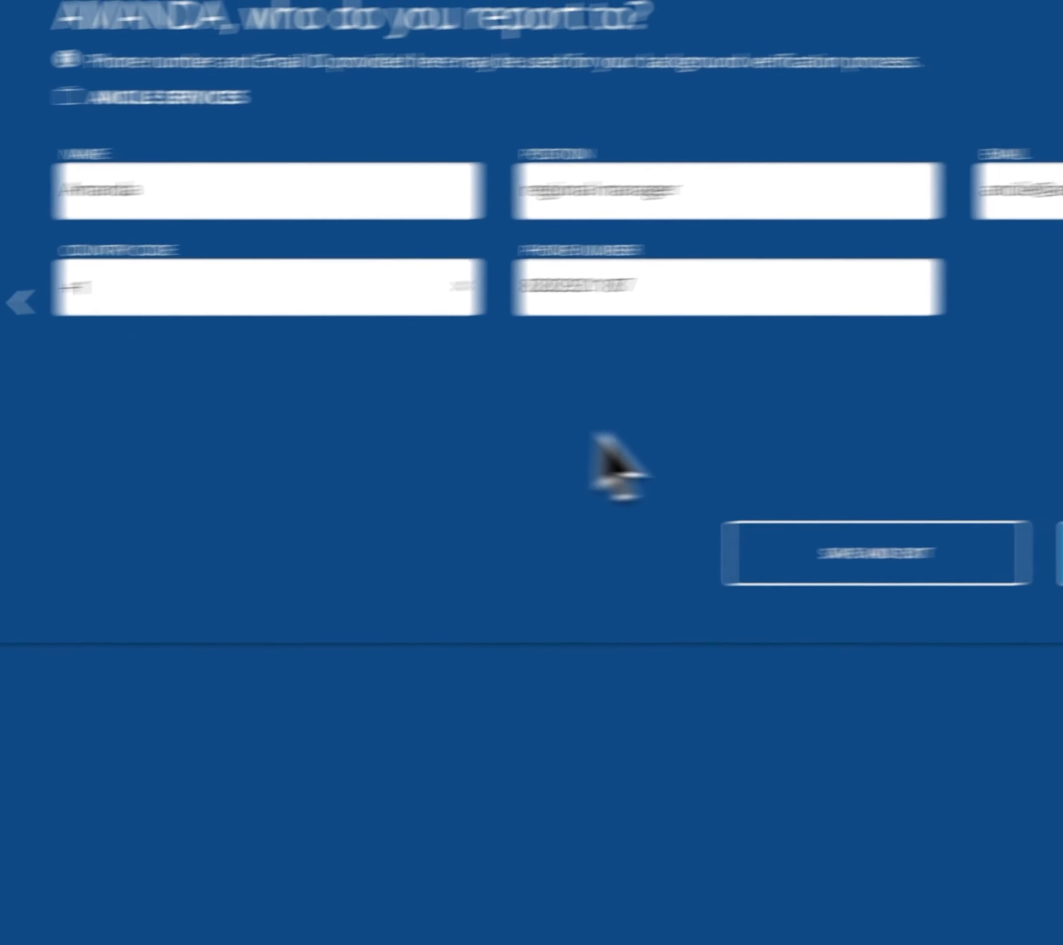
click(890, 586)
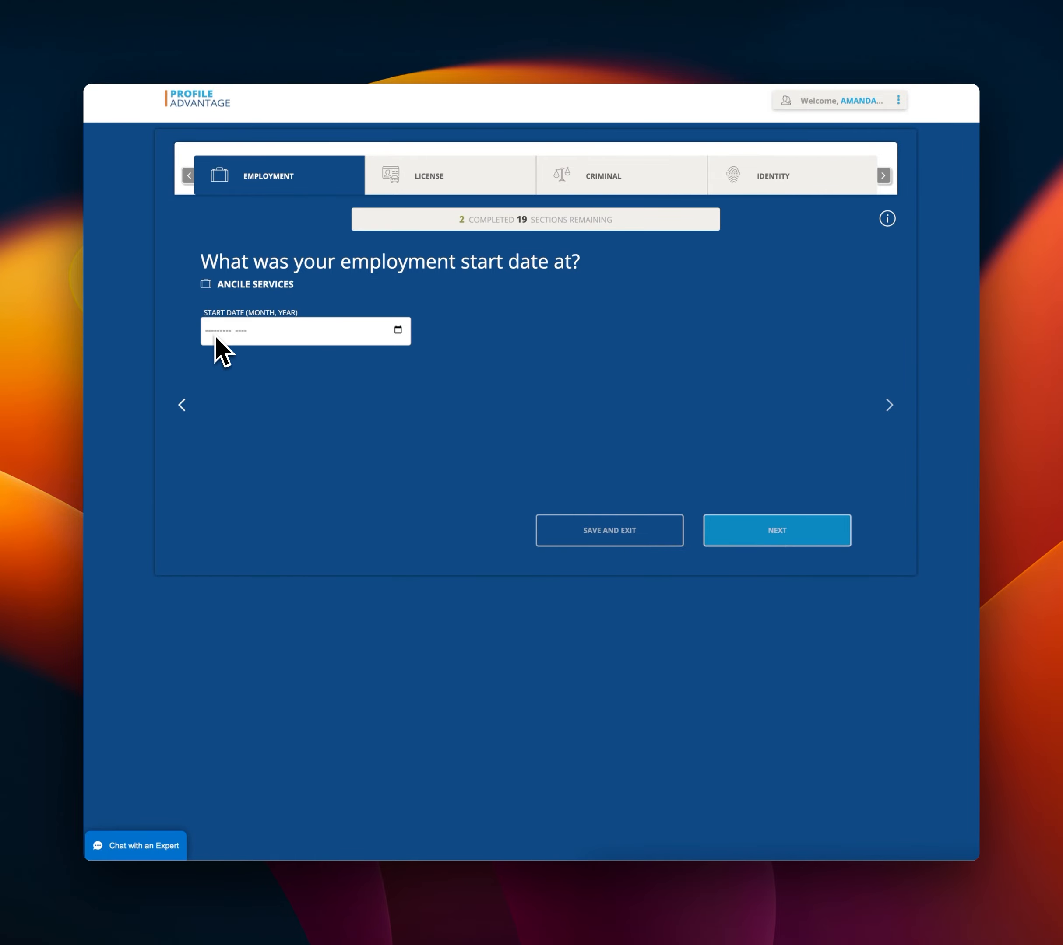
Set the employment start date to January 1999.
click(215, 336)
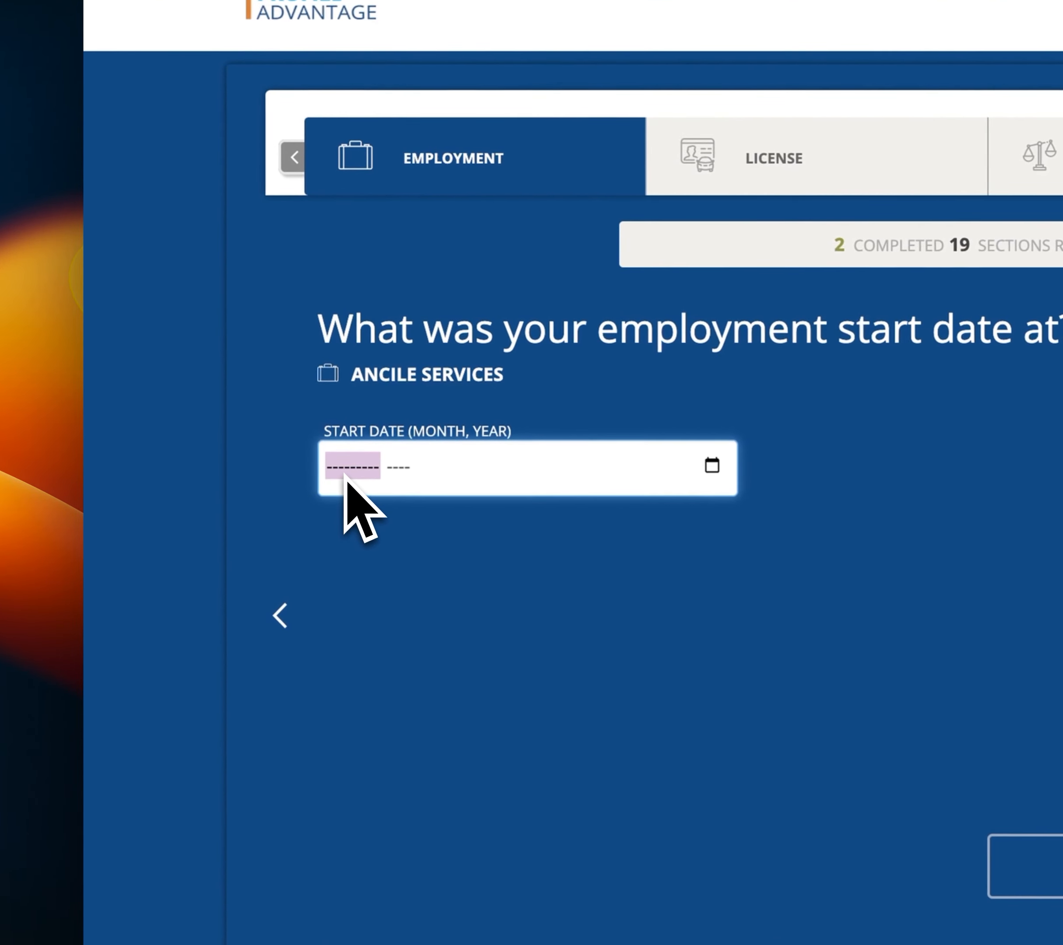
text(January)
key(Tab)
text(1999)
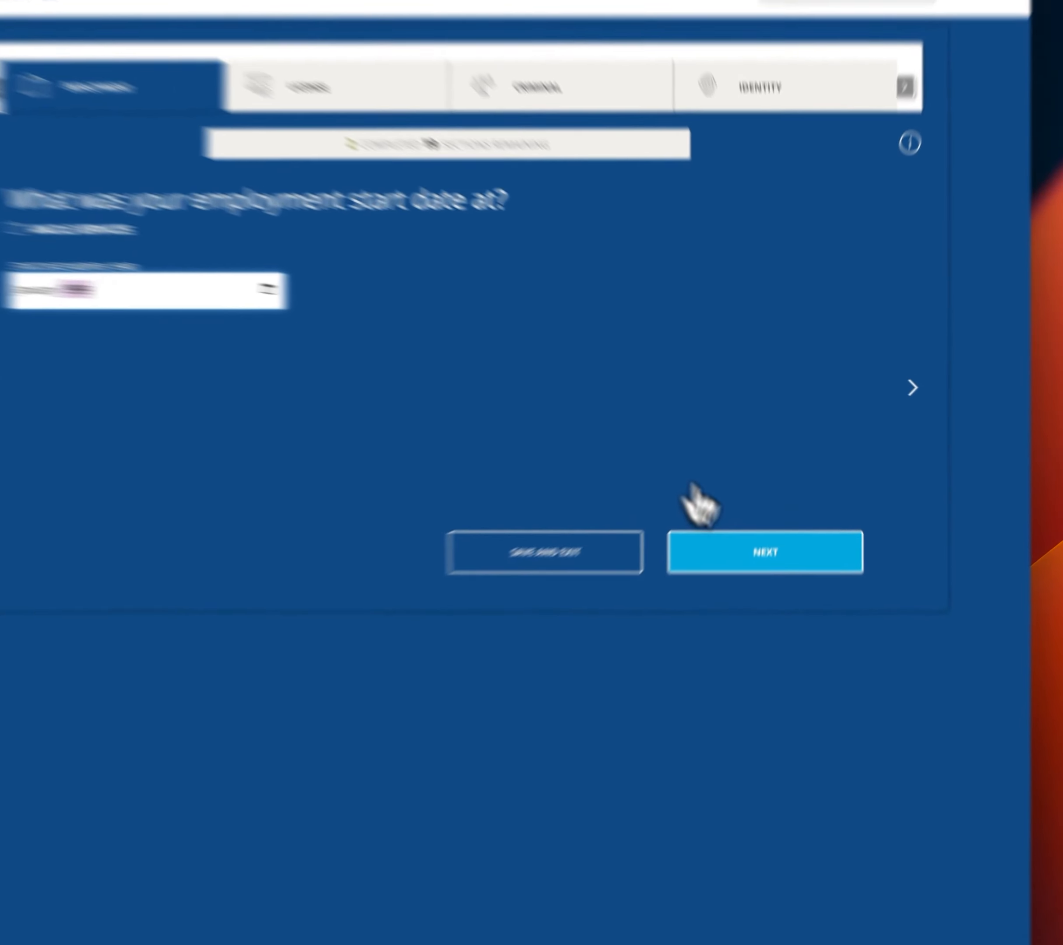
click(777, 530)
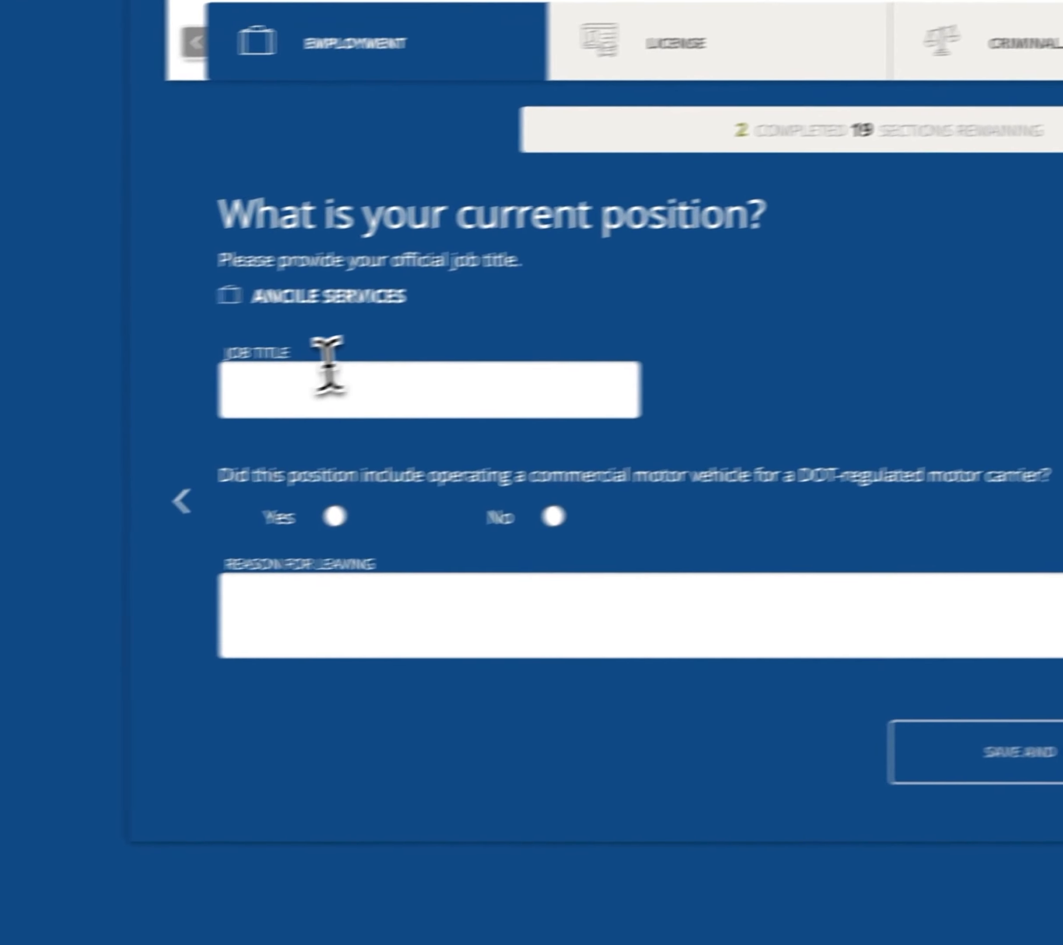
Enter job title manager, answer Yes to commercial vehicle driving, and fill in a leaving reason.
click(400, 367)
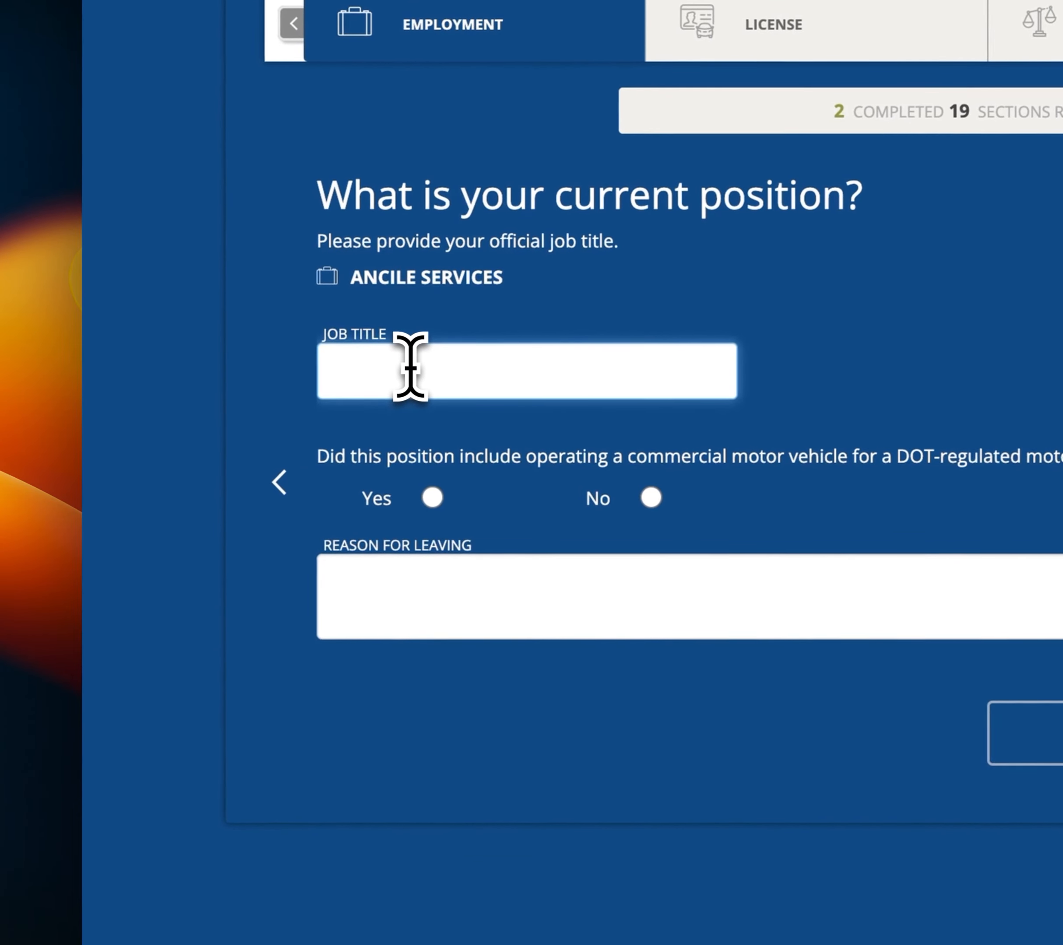
text(manaer)
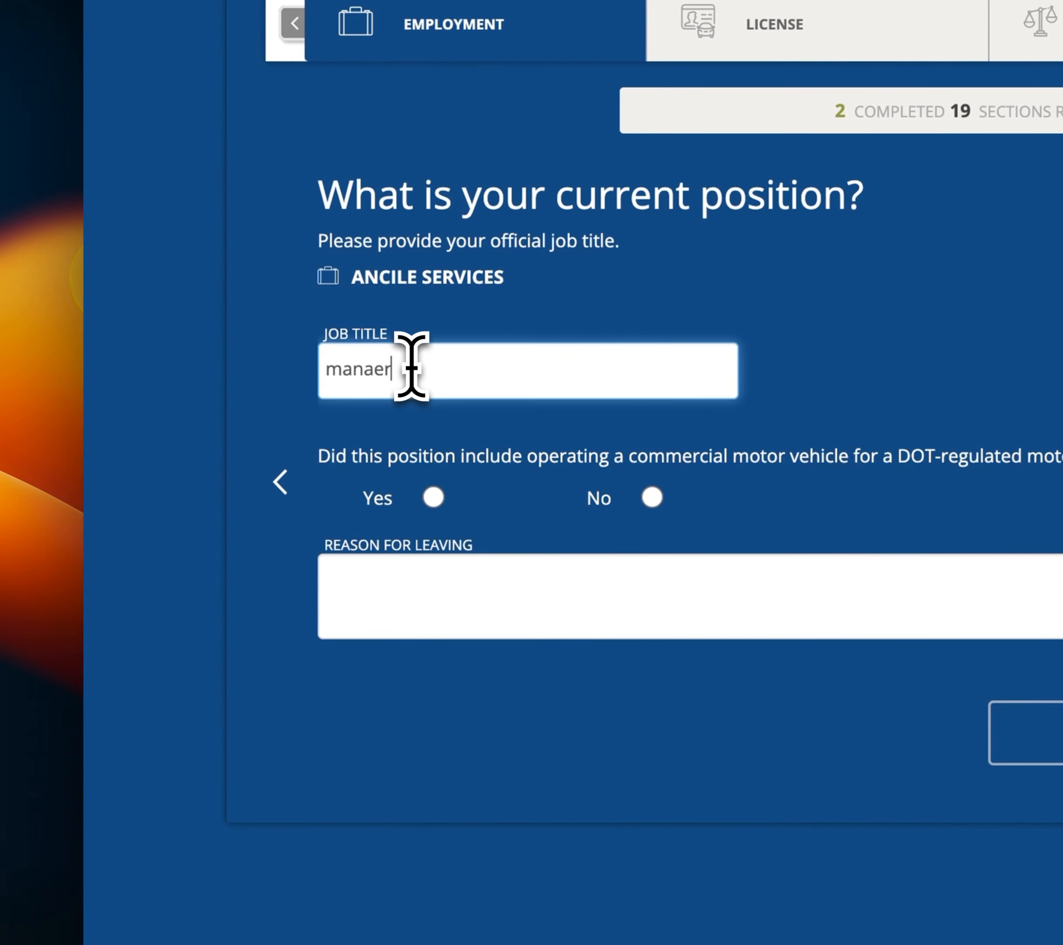
key(BackSpace)
key(BackSpace)
text(ger)
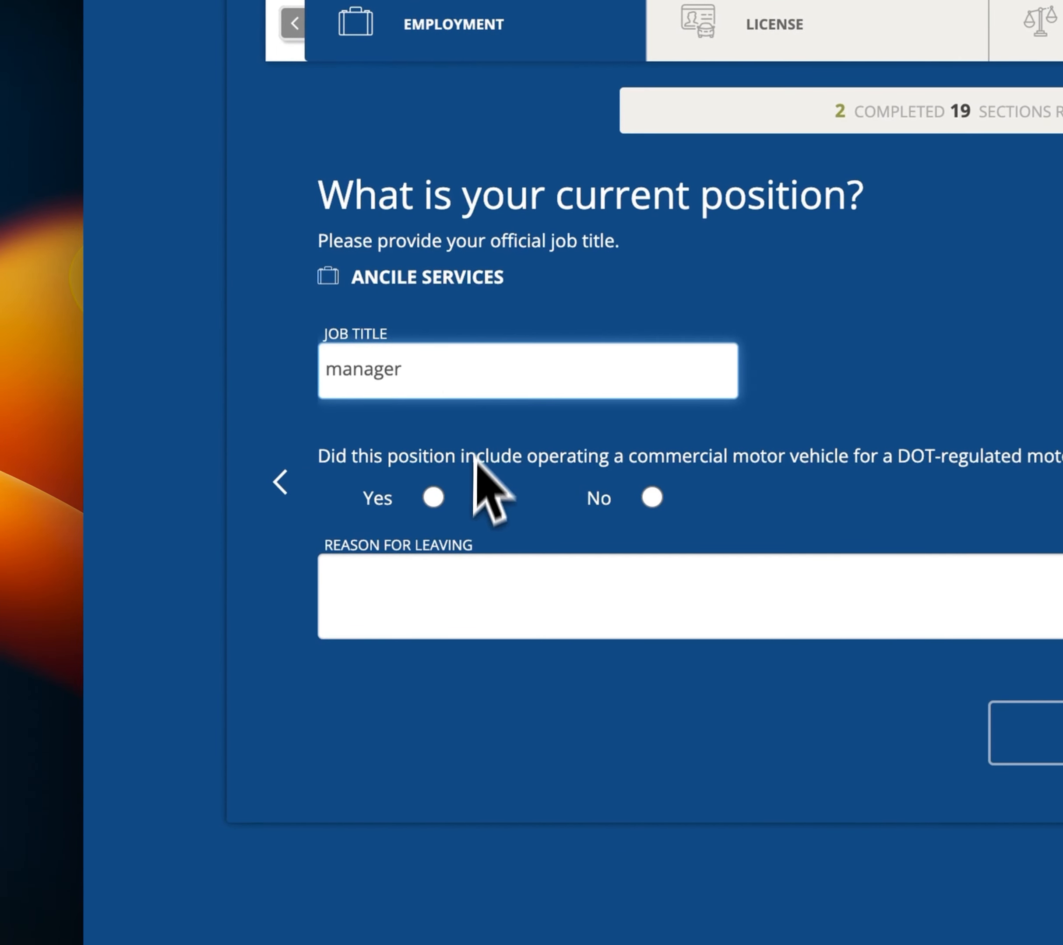
click(436, 499)
click(643, 613)
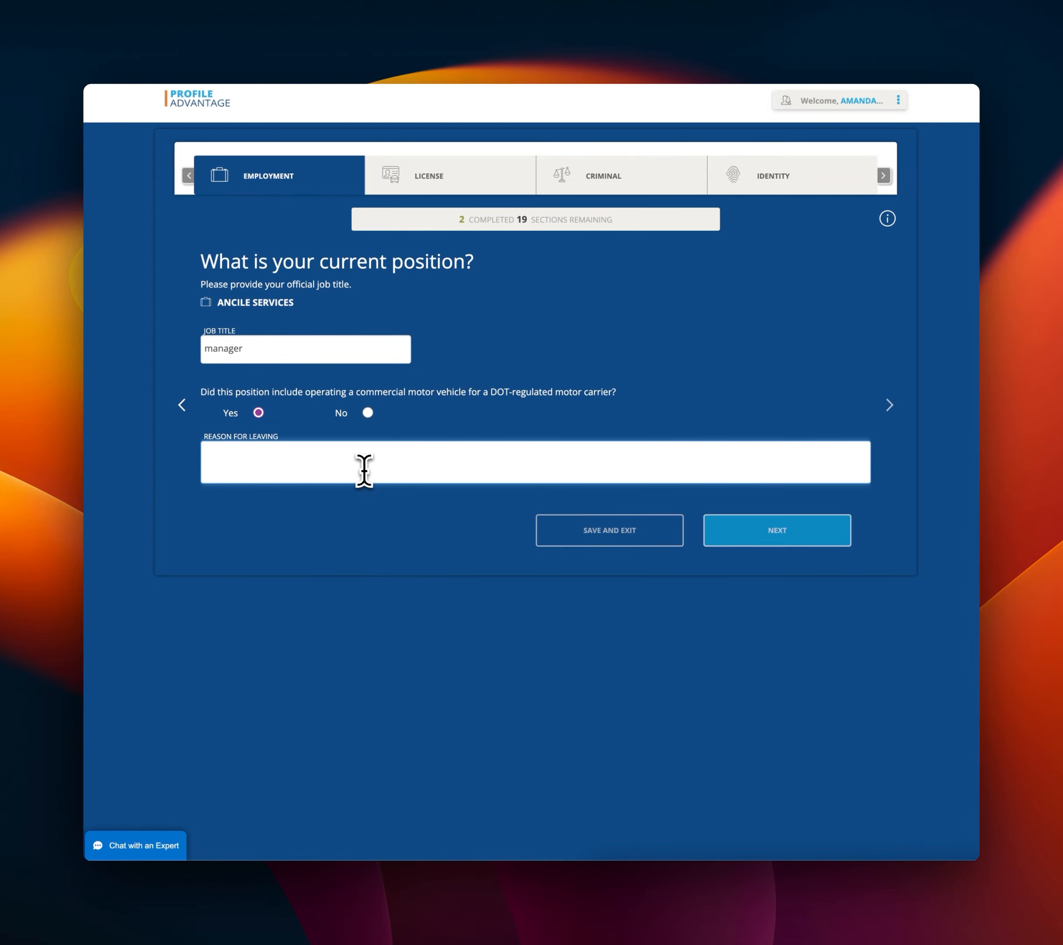
click(364, 470)
text(dakdaasda)
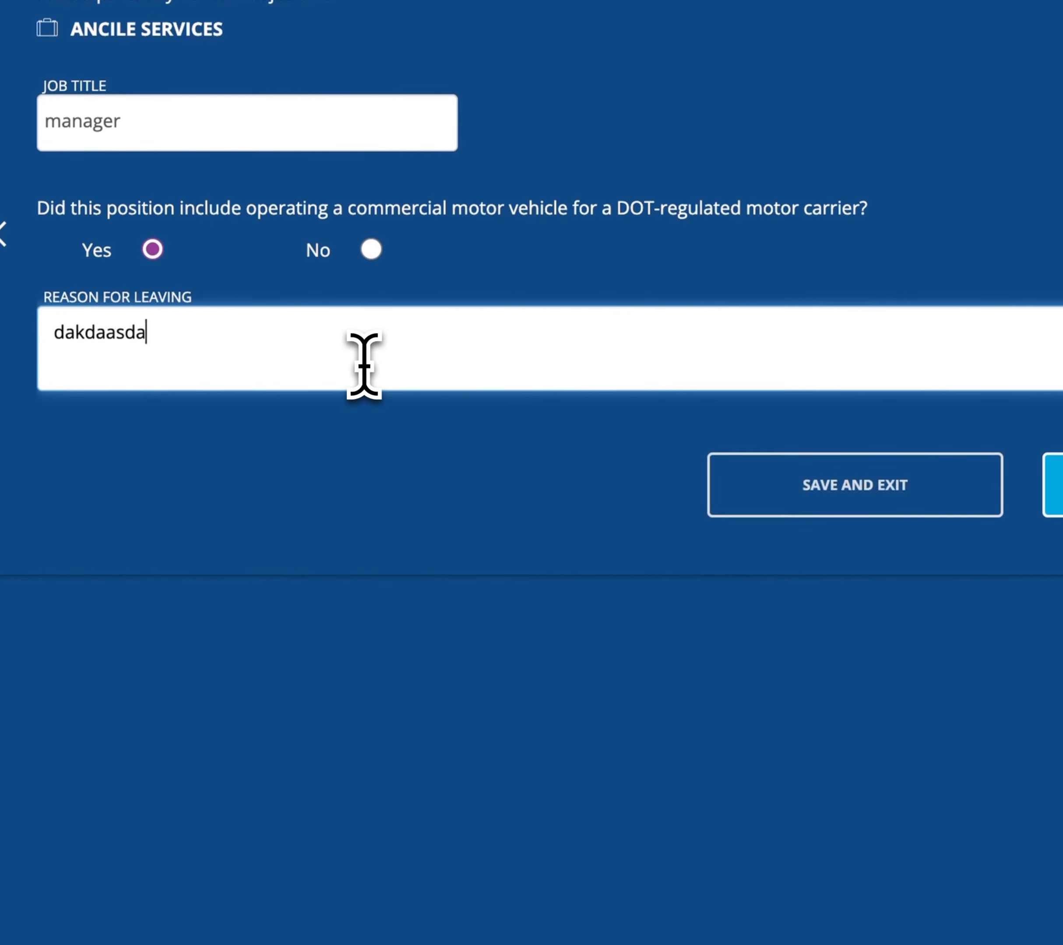
click(1062, 485)
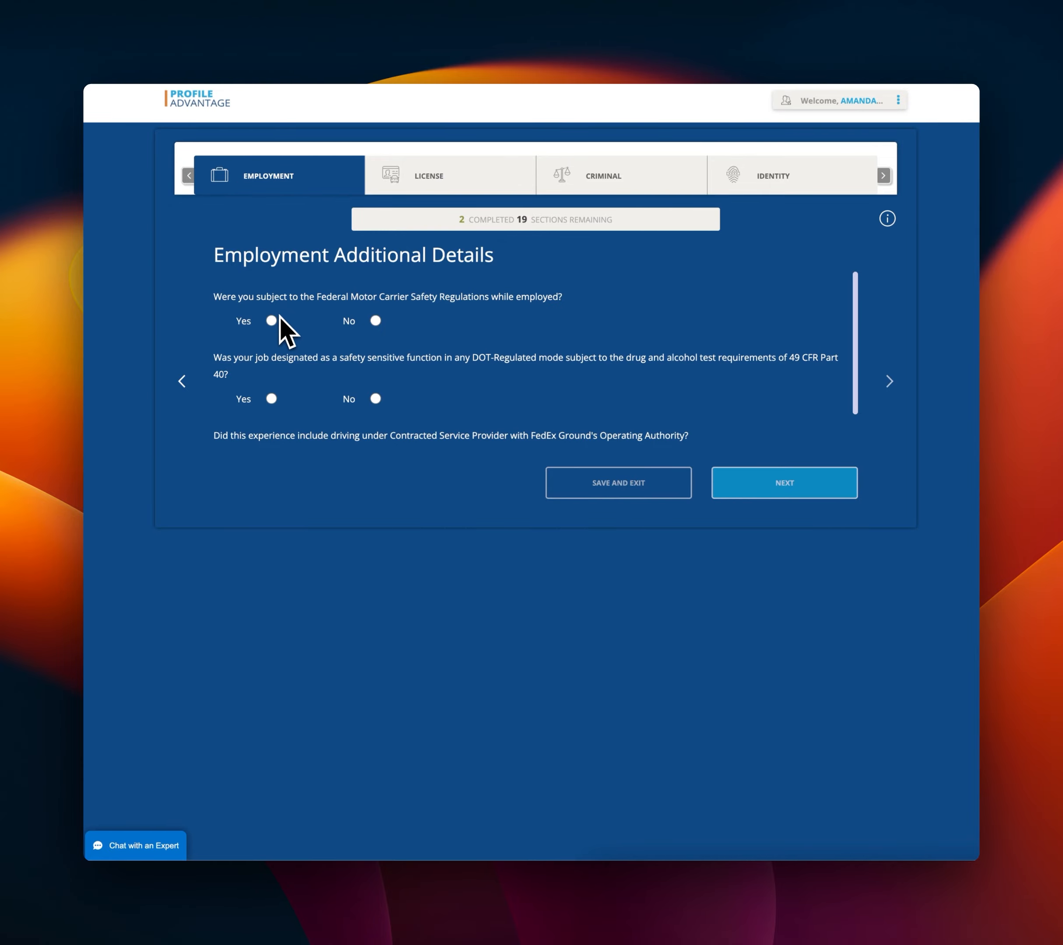
Answer No to FMCSR and safety-sensitive questions, Yes to FedEx Ground driving, then decline other employment.
click(376, 321)
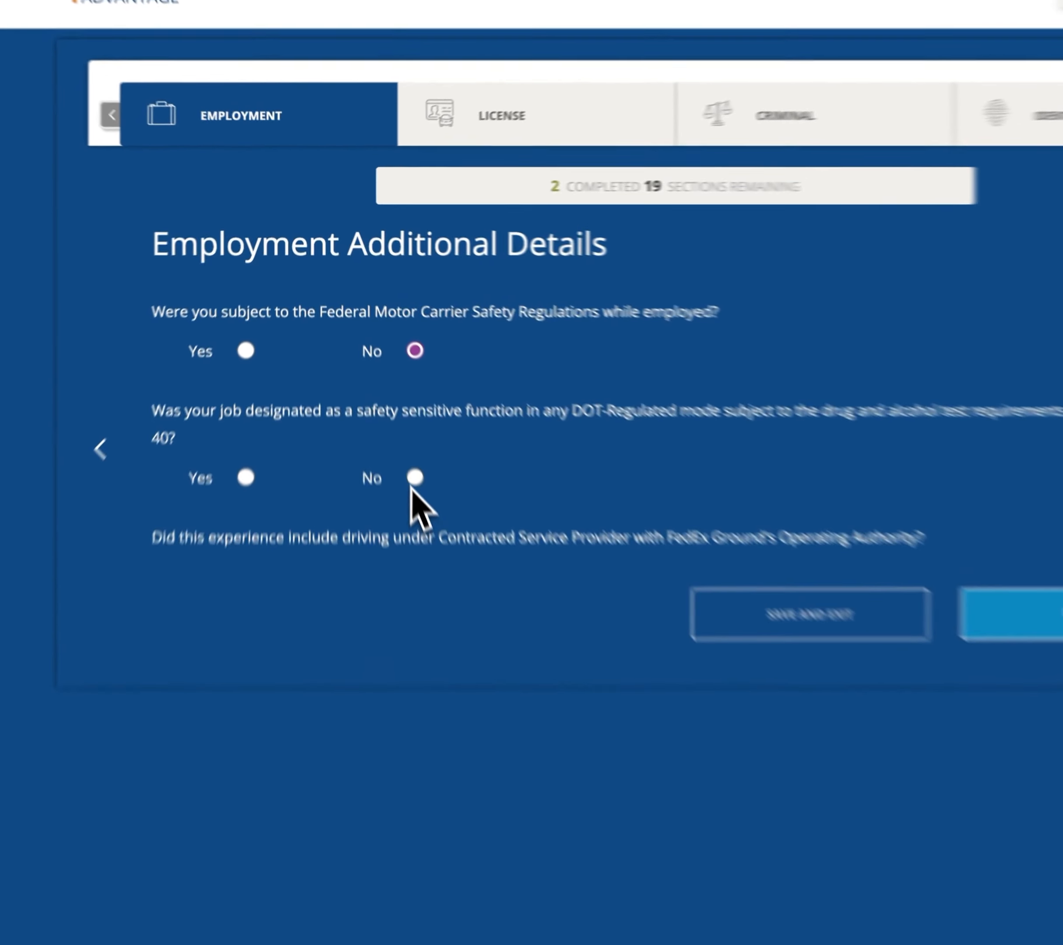
click(376, 399)
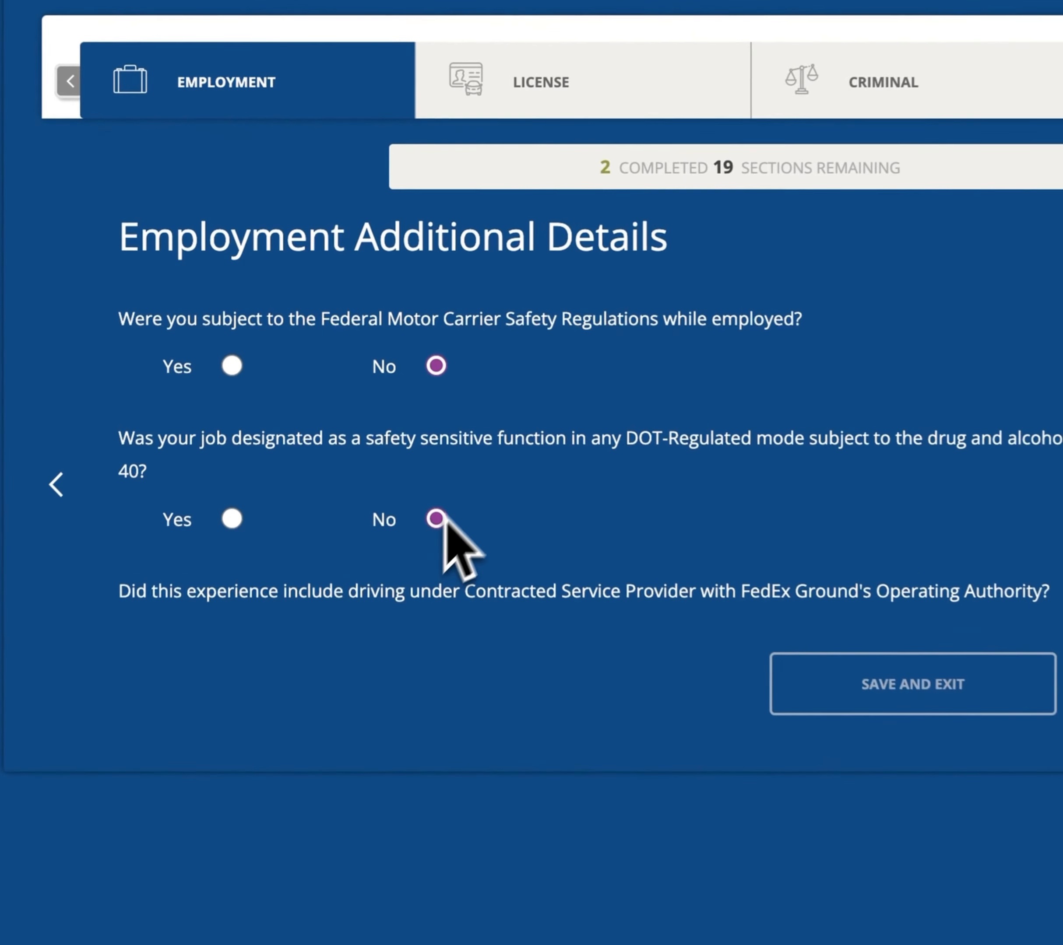
scroll(555, 484, down, 2)
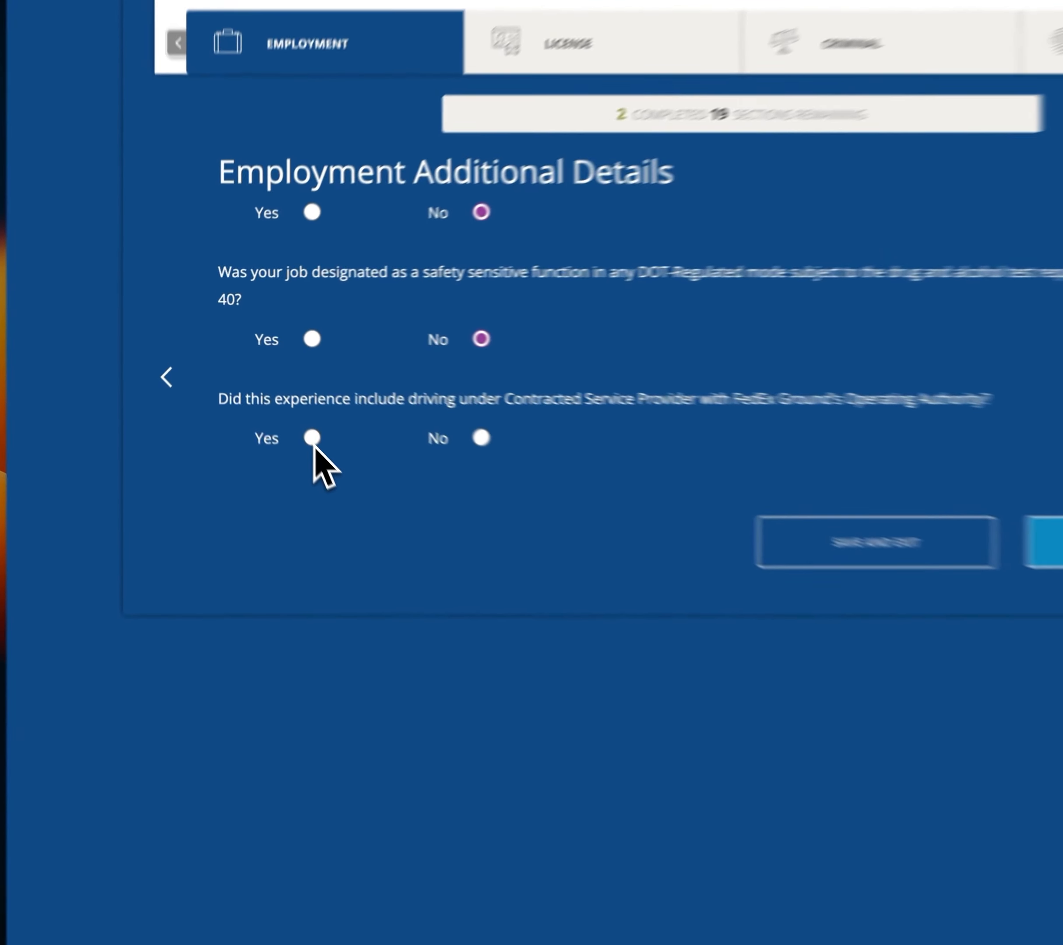
click(271, 418)
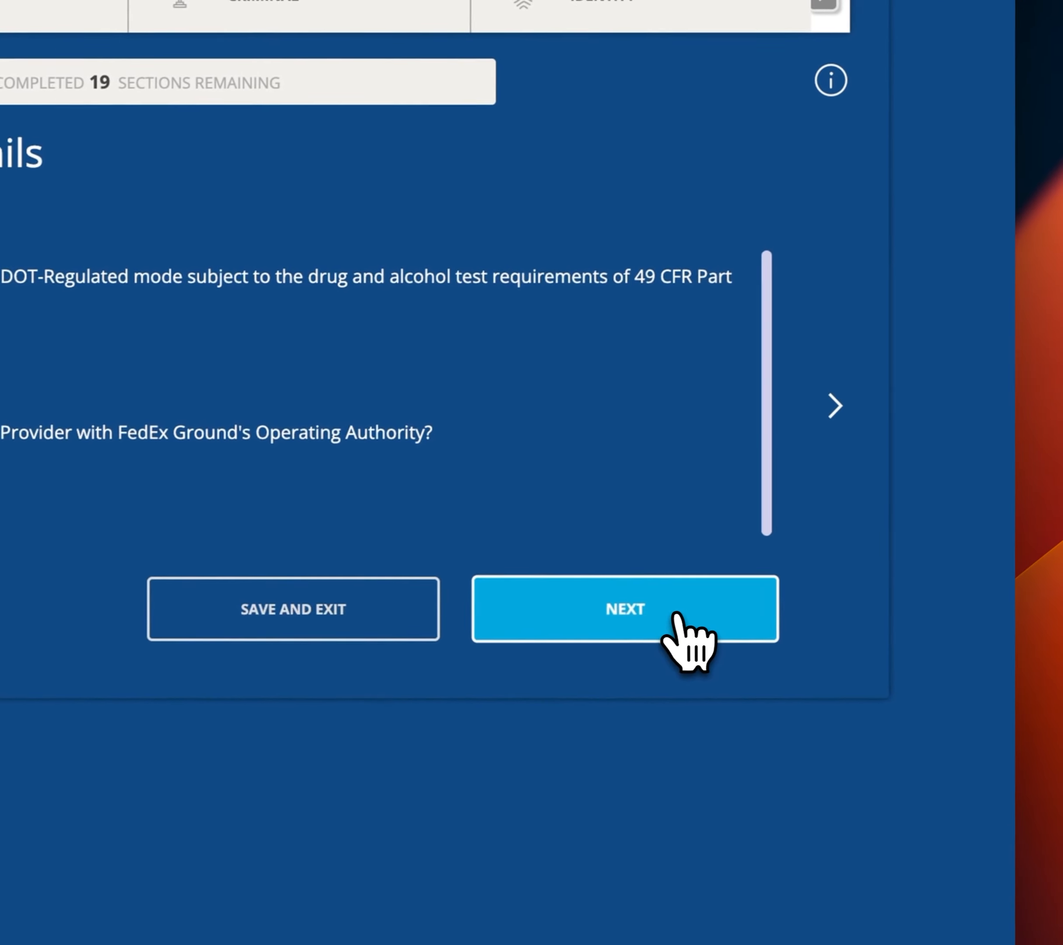
click(770, 604)
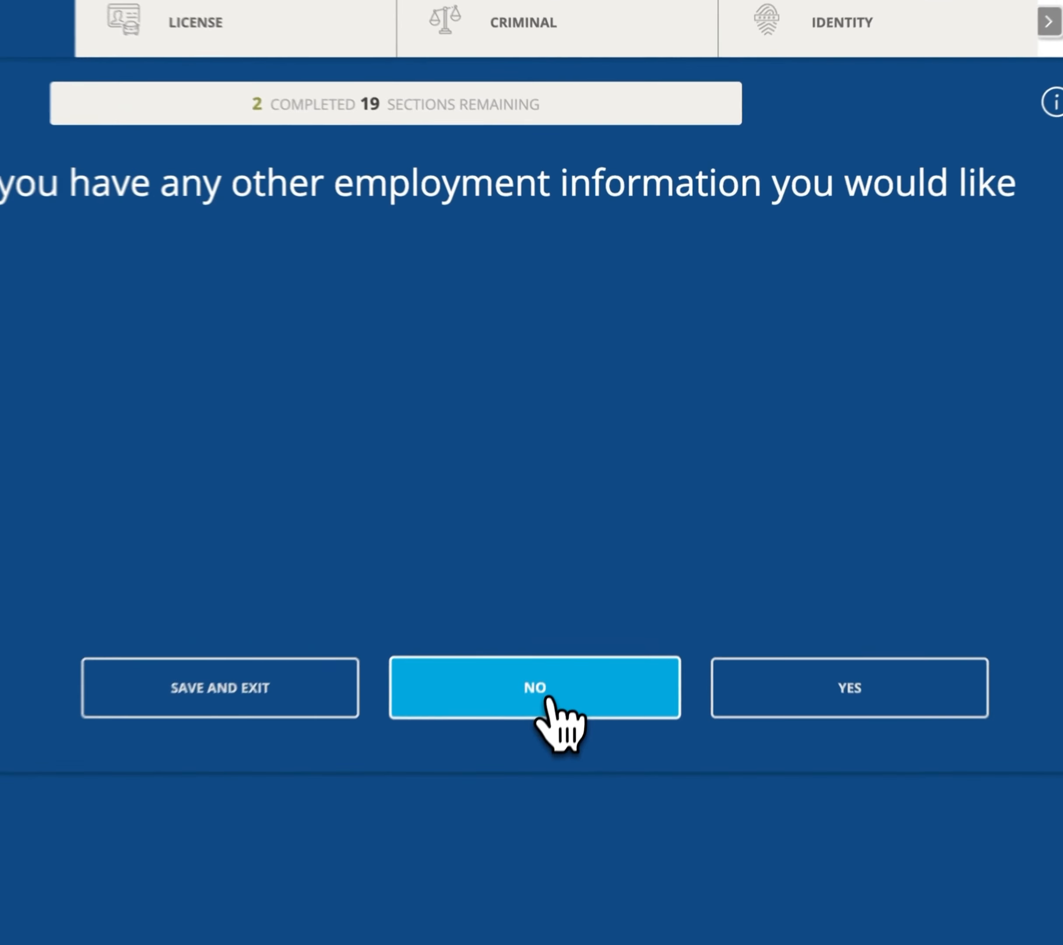
click(621, 533)
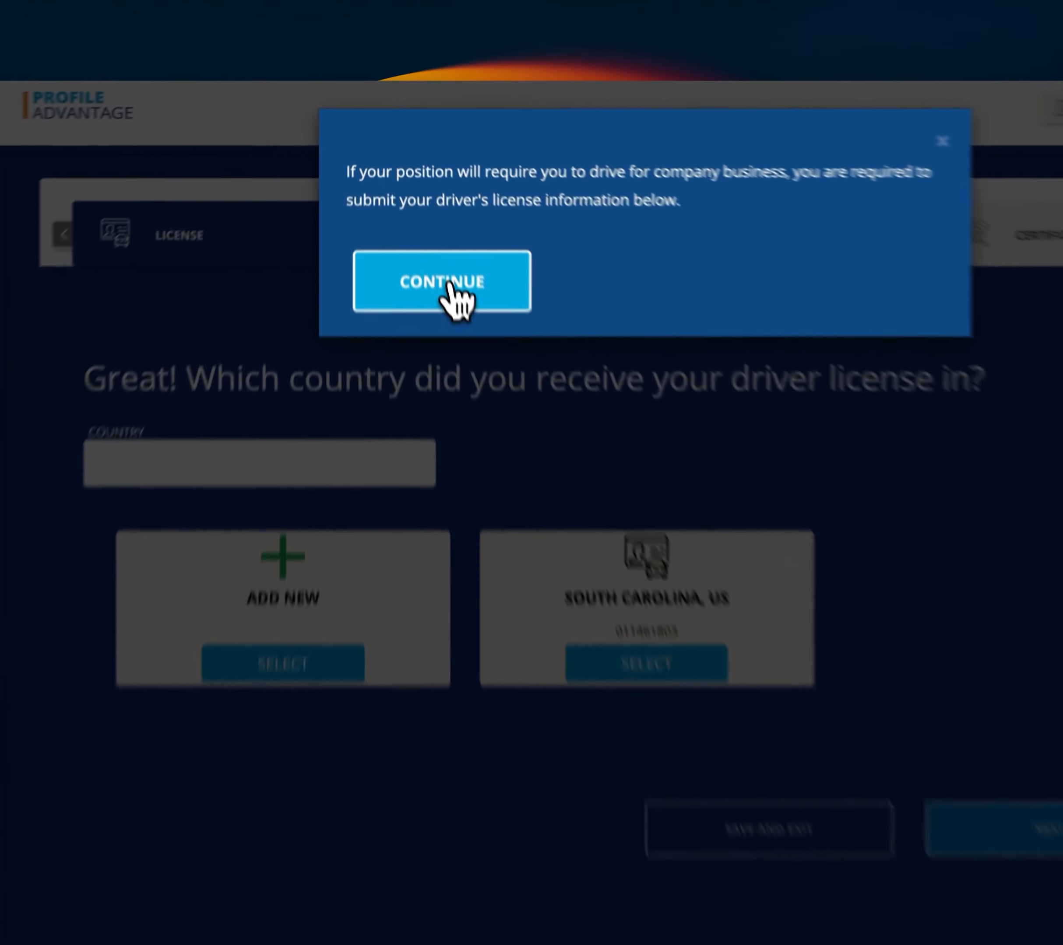
Dismiss the license notice, reuse the South Carolina, US license and confirm its number and class D.
click(419, 209)
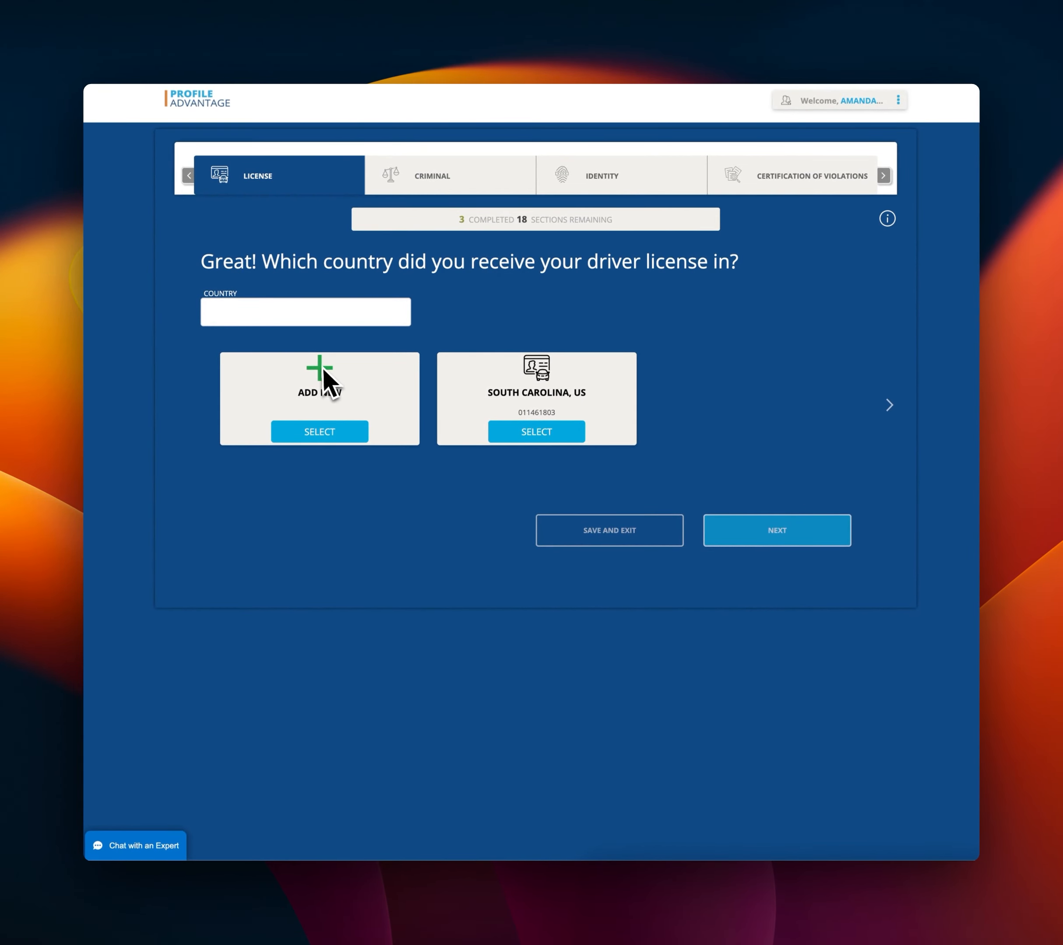
click(543, 434)
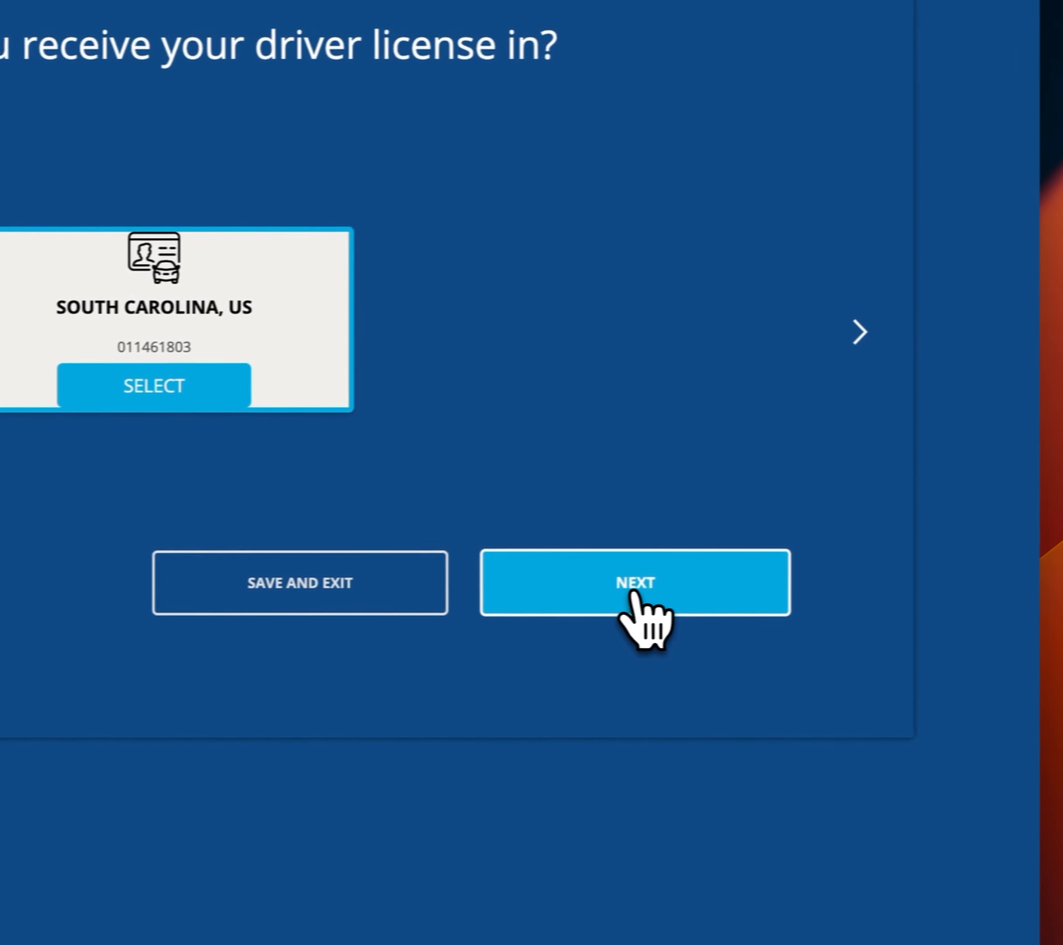
click(609, 590)
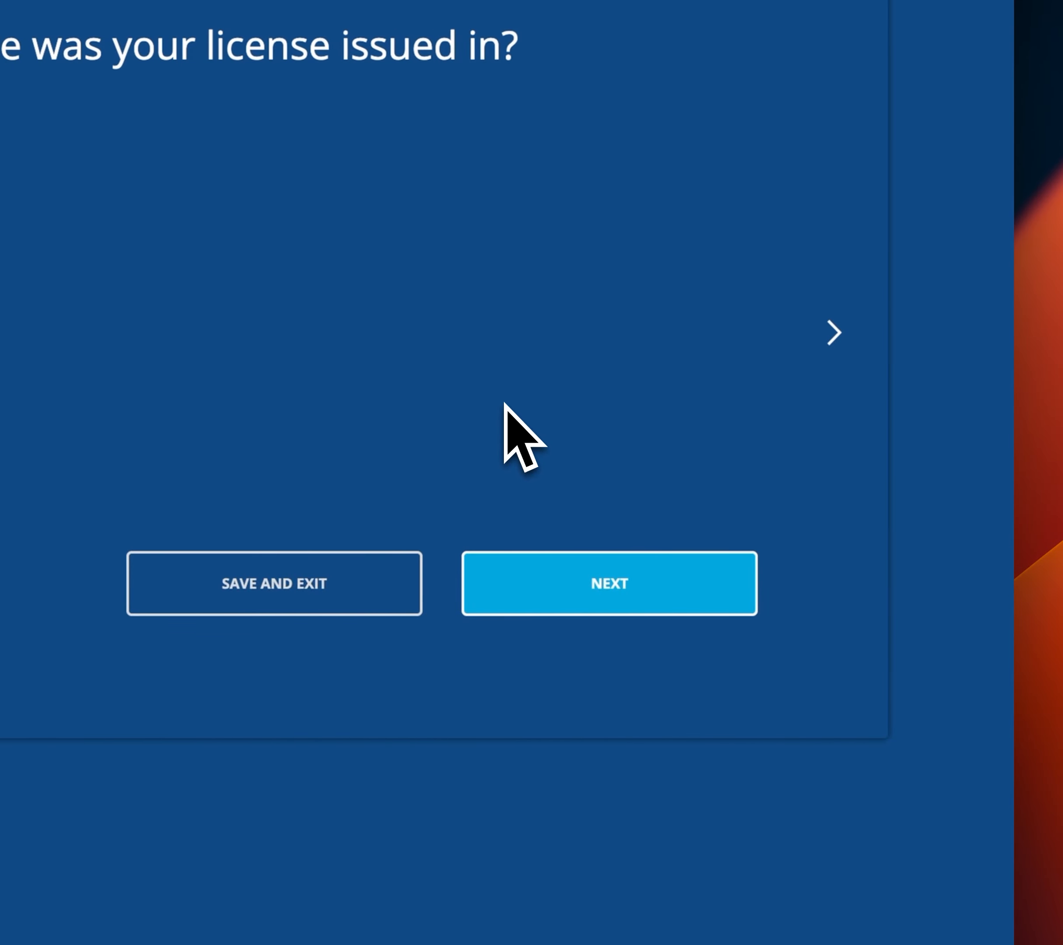
click(573, 588)
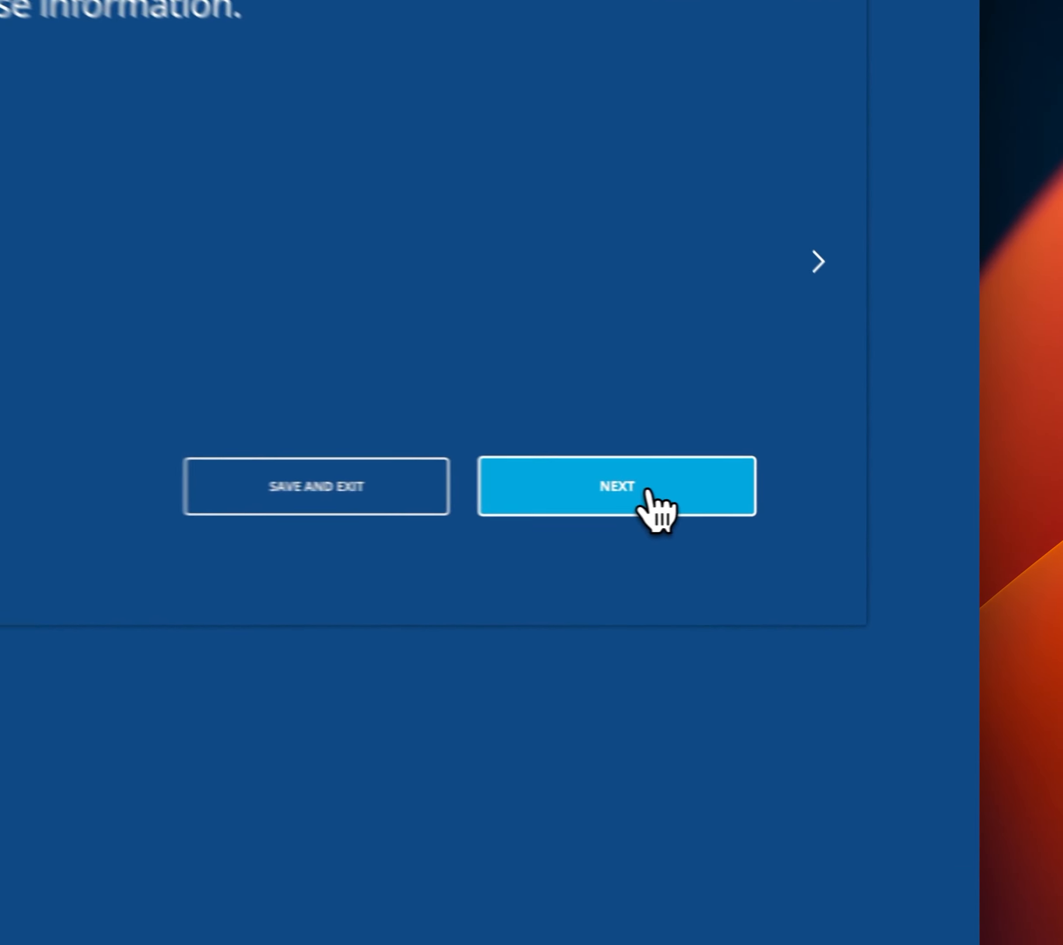
click(795, 533)
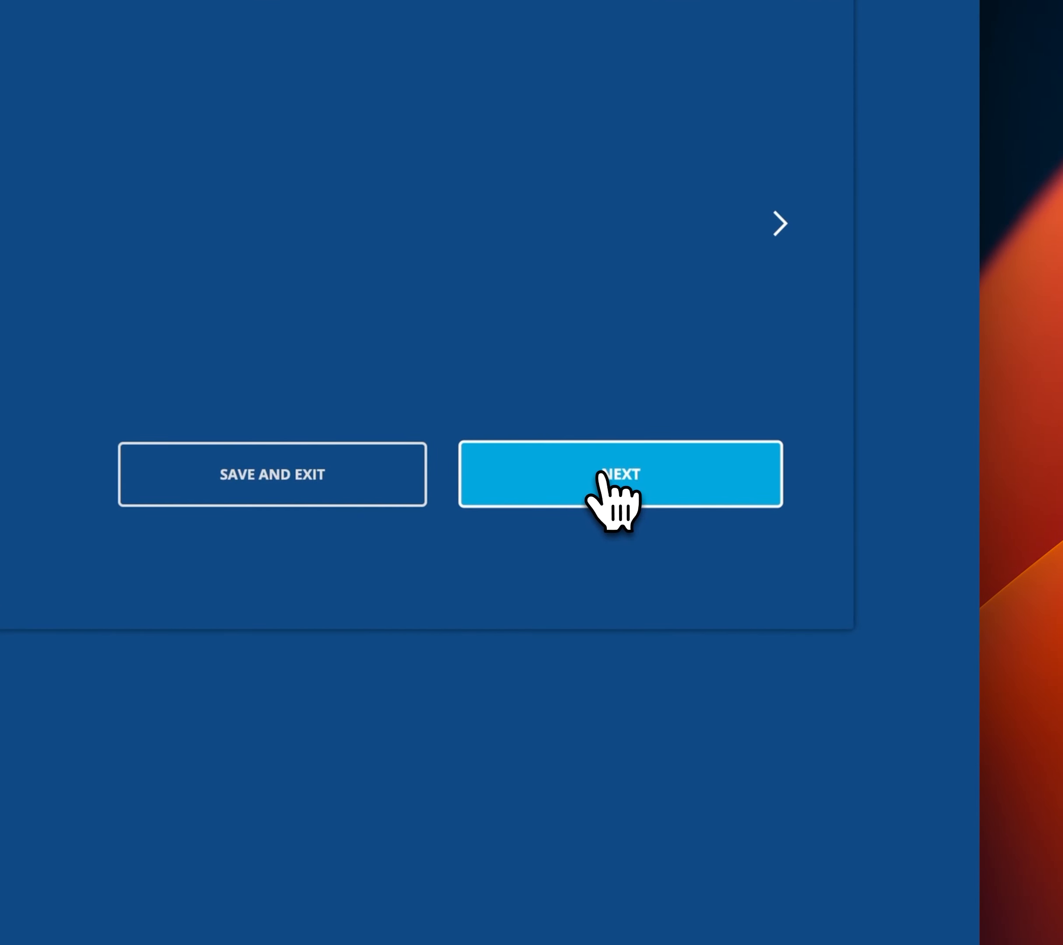
click(607, 477)
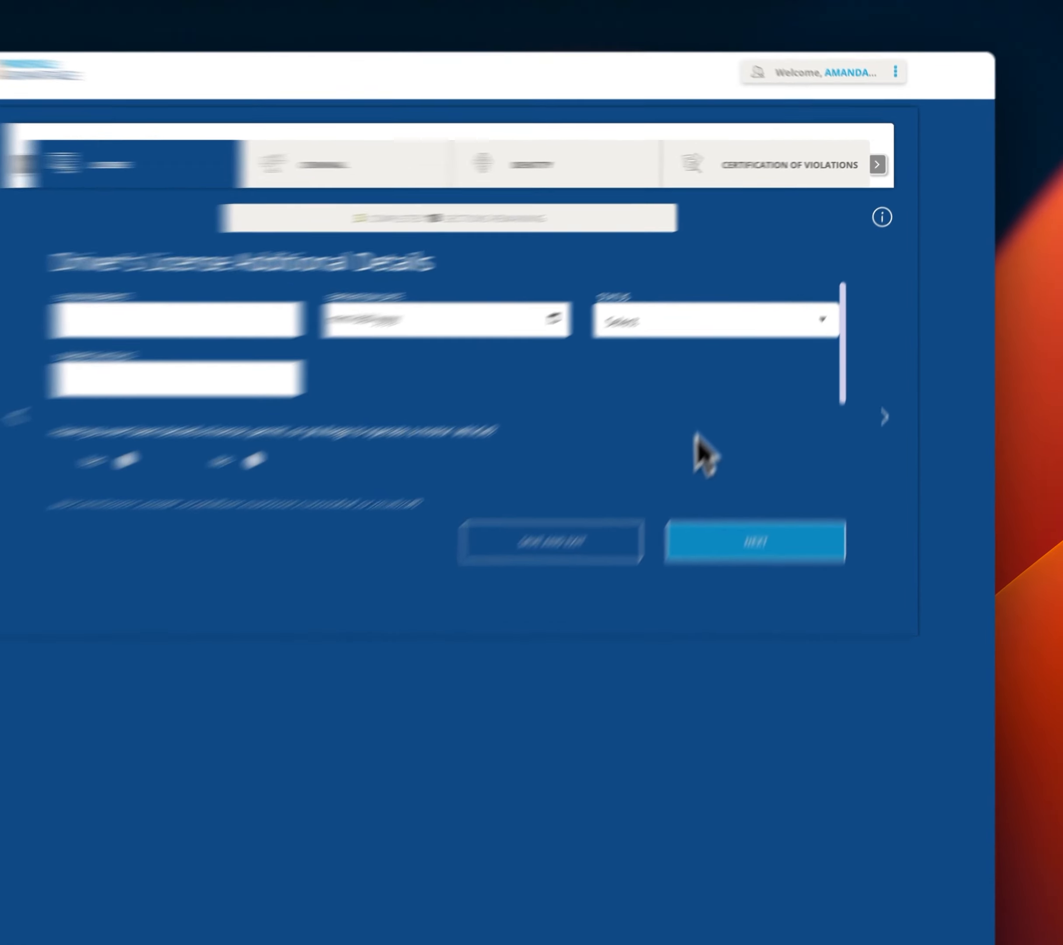
Set license status to Active and fill in the expiration date, endorsements and driver's initials.
click(706, 305)
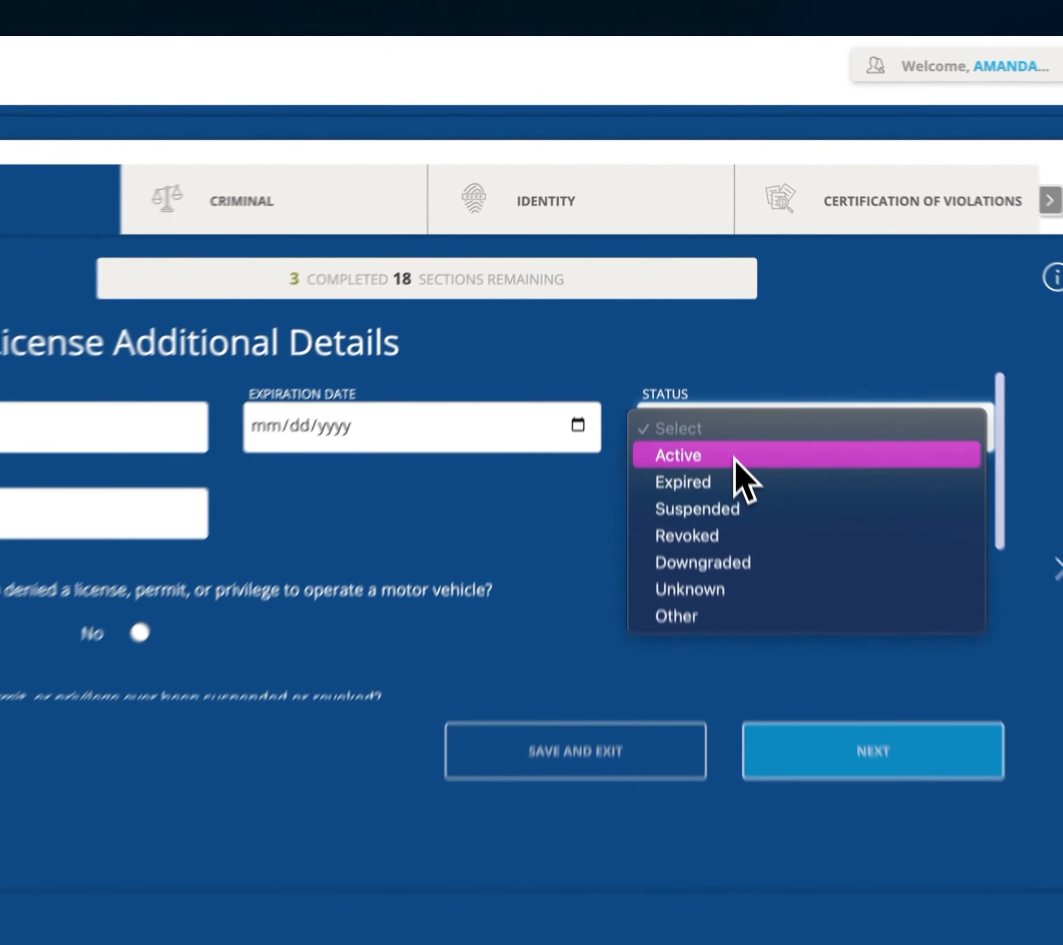
click(707, 320)
click(455, 309)
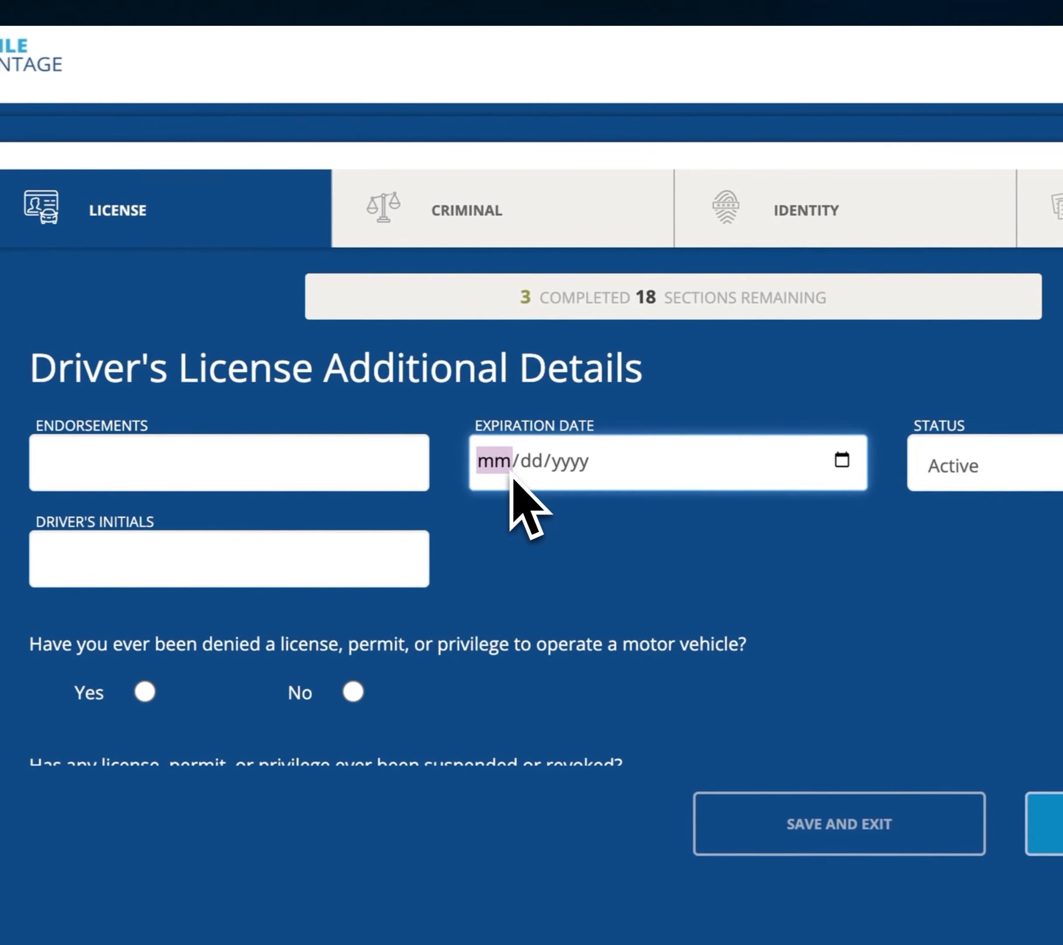
text(01011000)
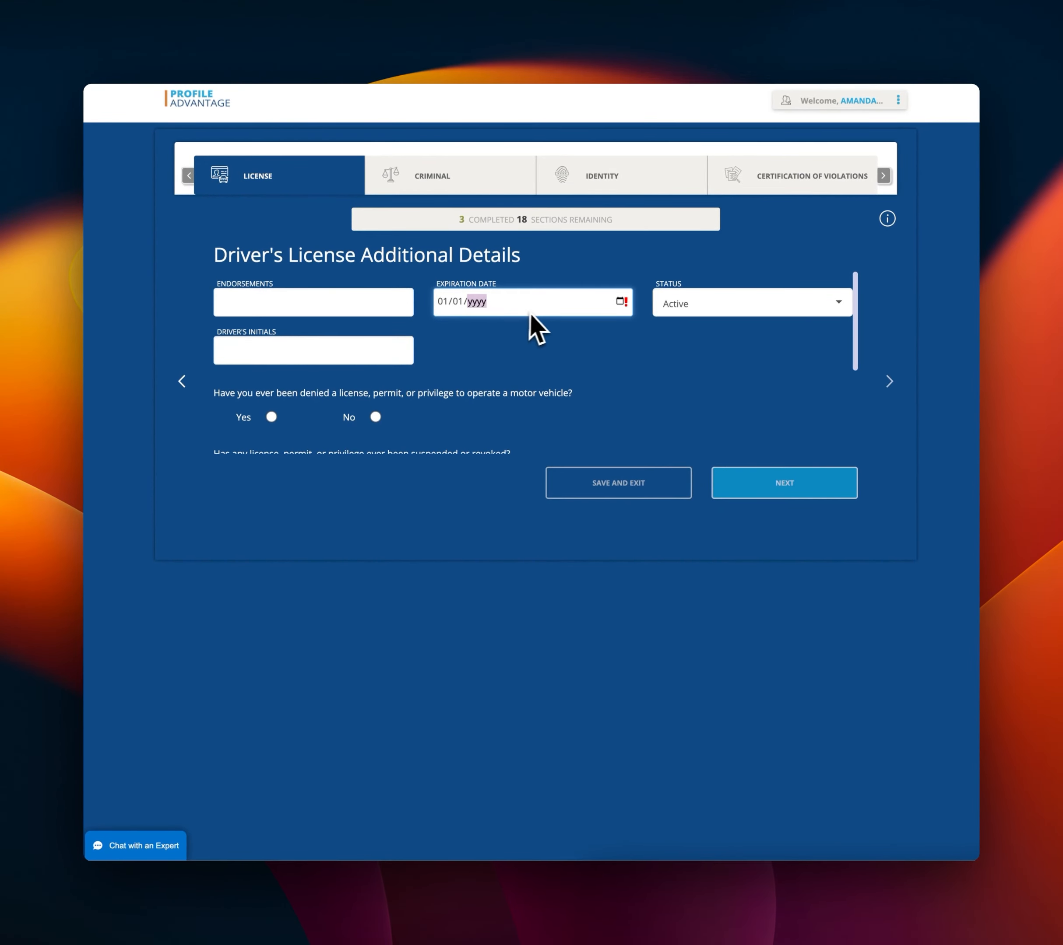
text(1999)
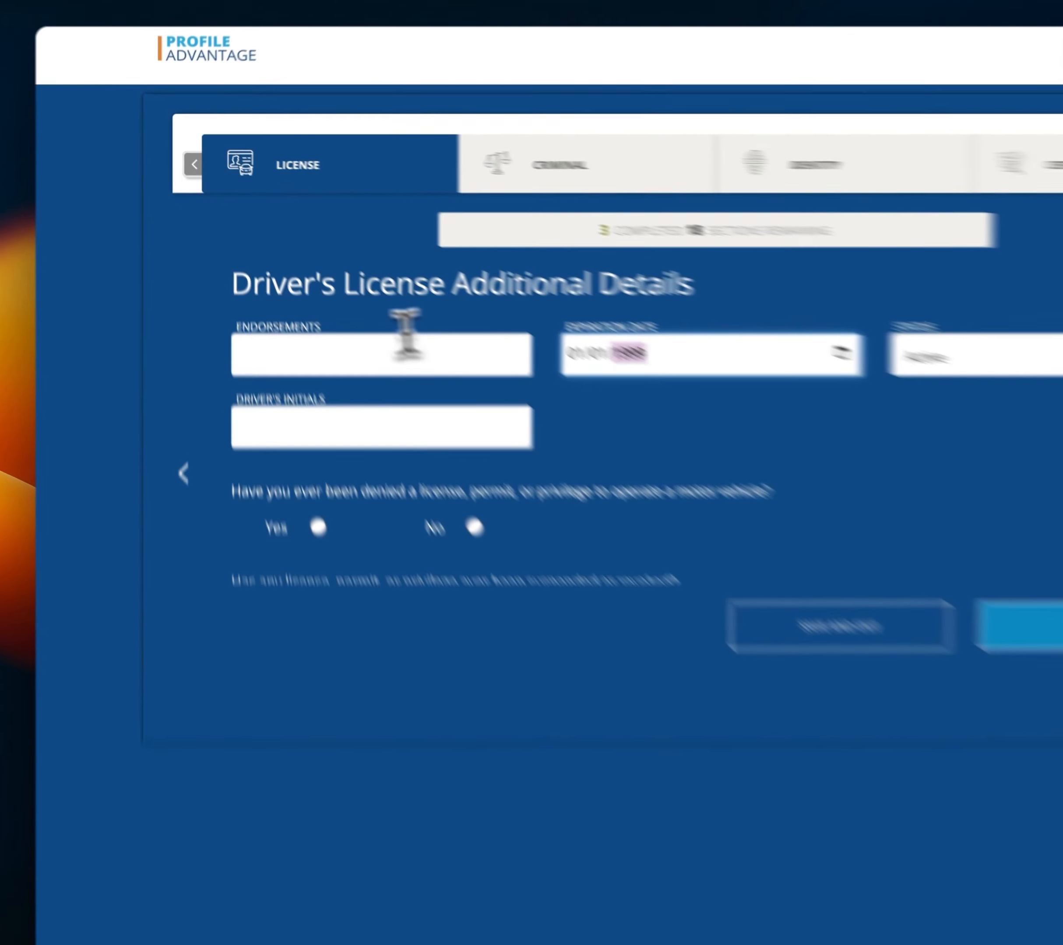
click(277, 298)
text(a)
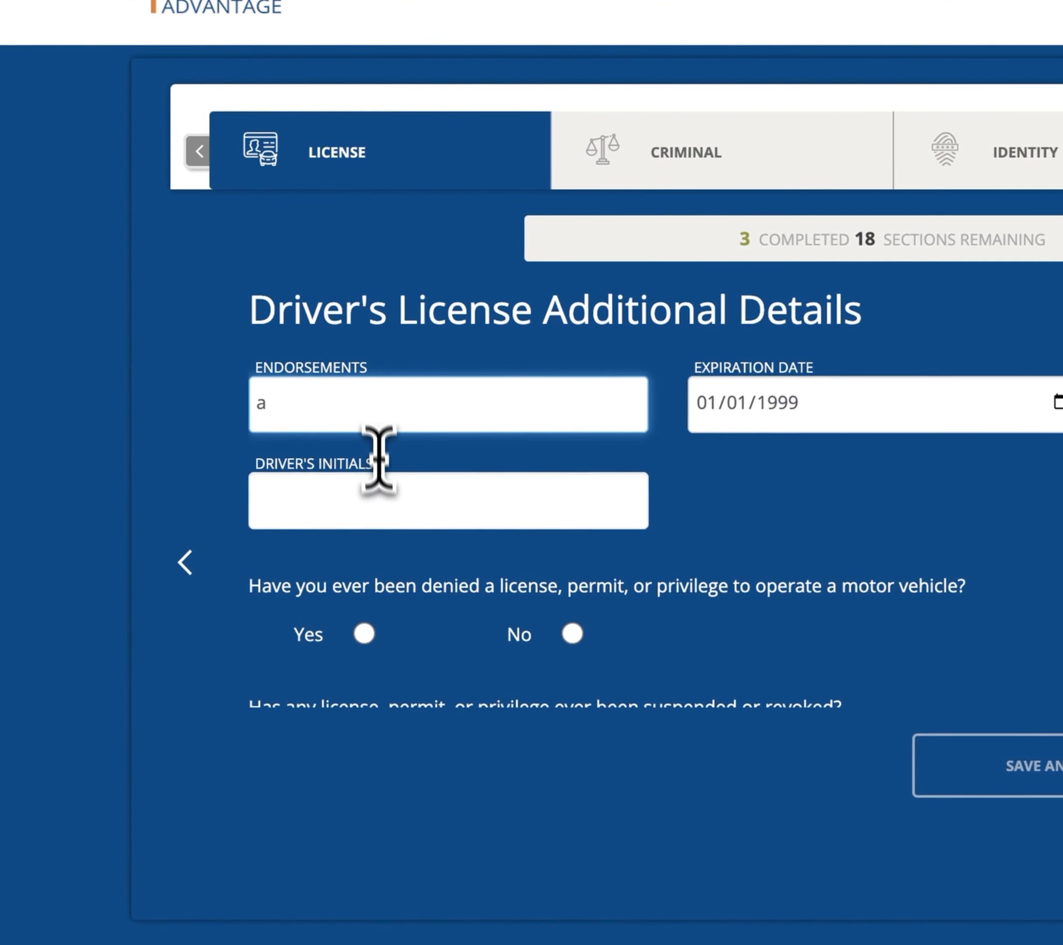
click(379, 503)
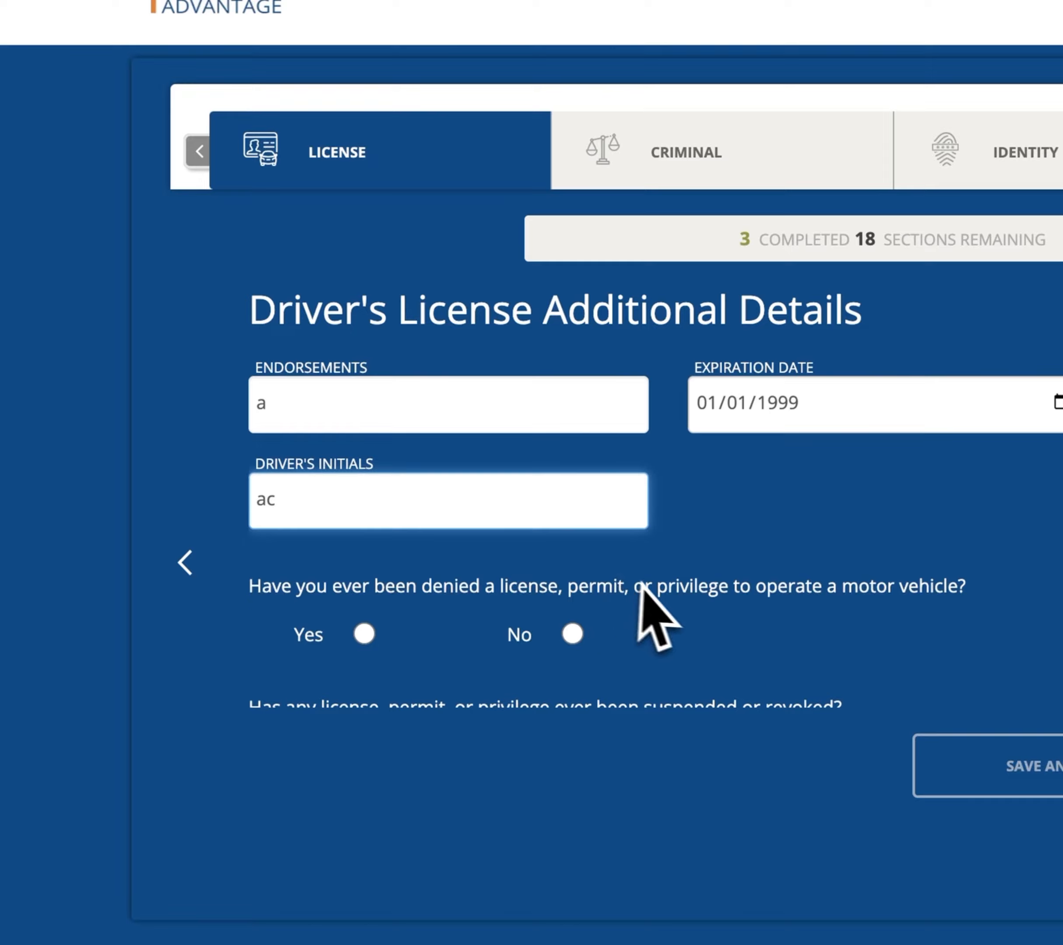
Answer No to license denial and suspension questions, giving n/a as the details.
scroll(646, 586, down, 1)
scroll(685, 545, up, 1)
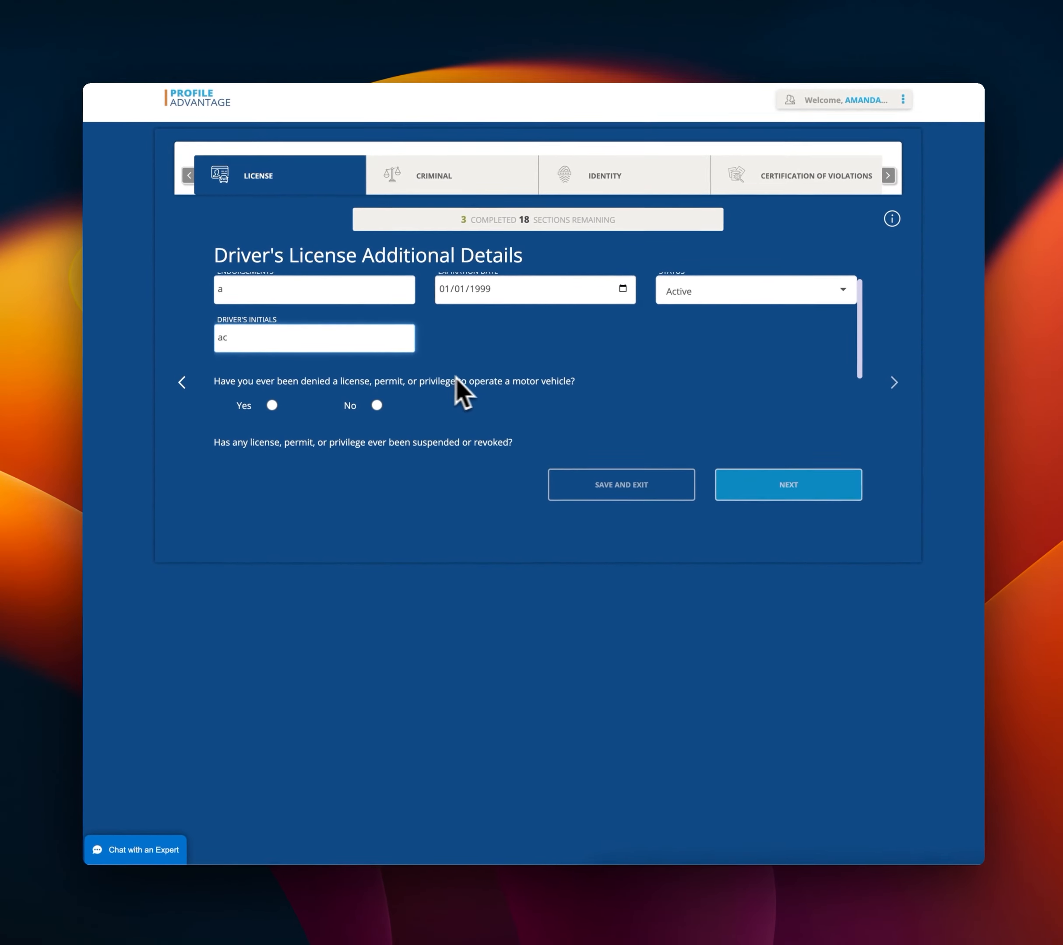
scroll(474, 390, down, 2)
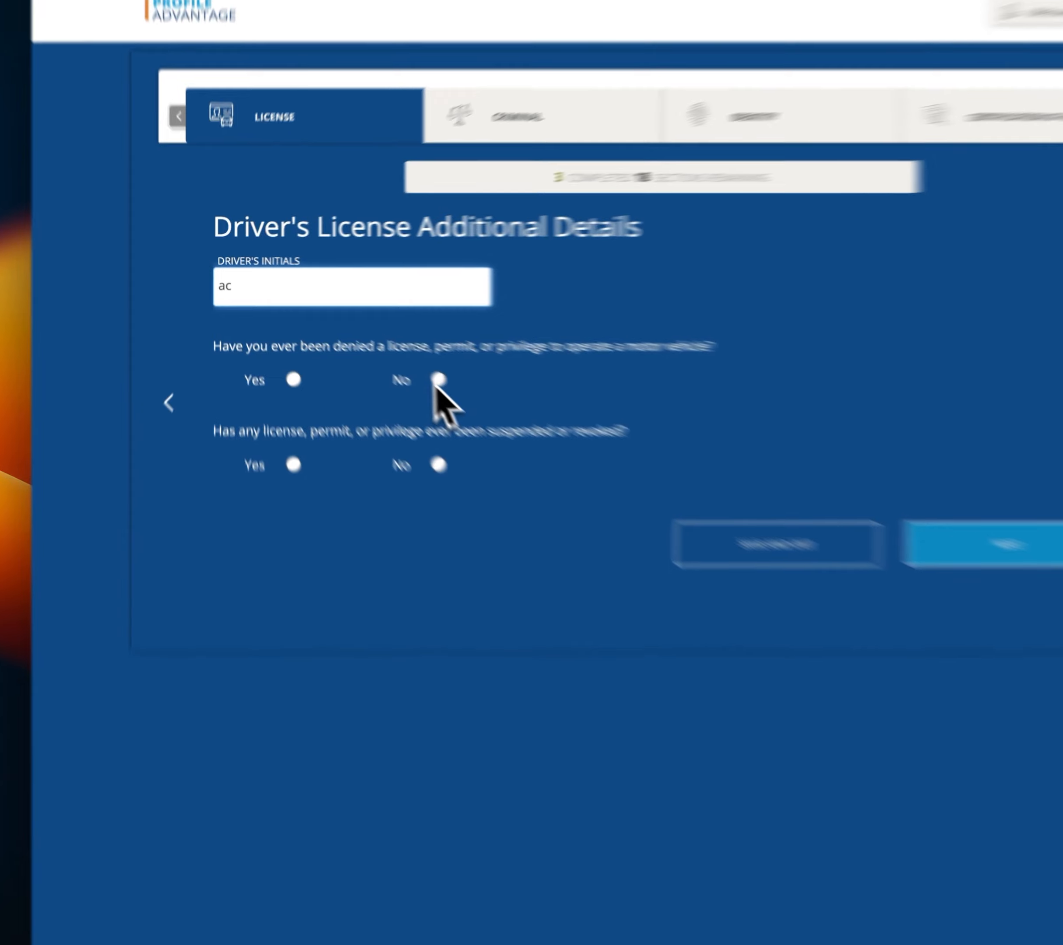
click(375, 363)
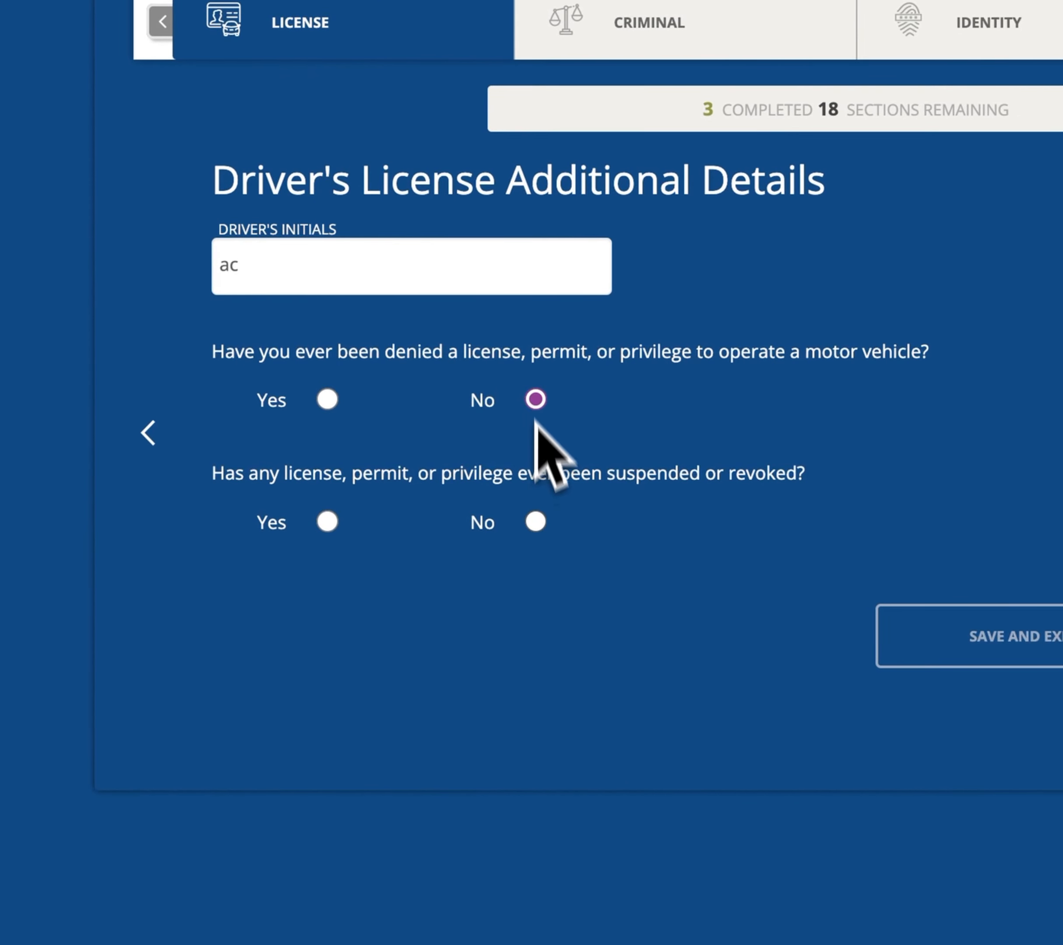
click(535, 523)
scroll(732, 481, down, 3)
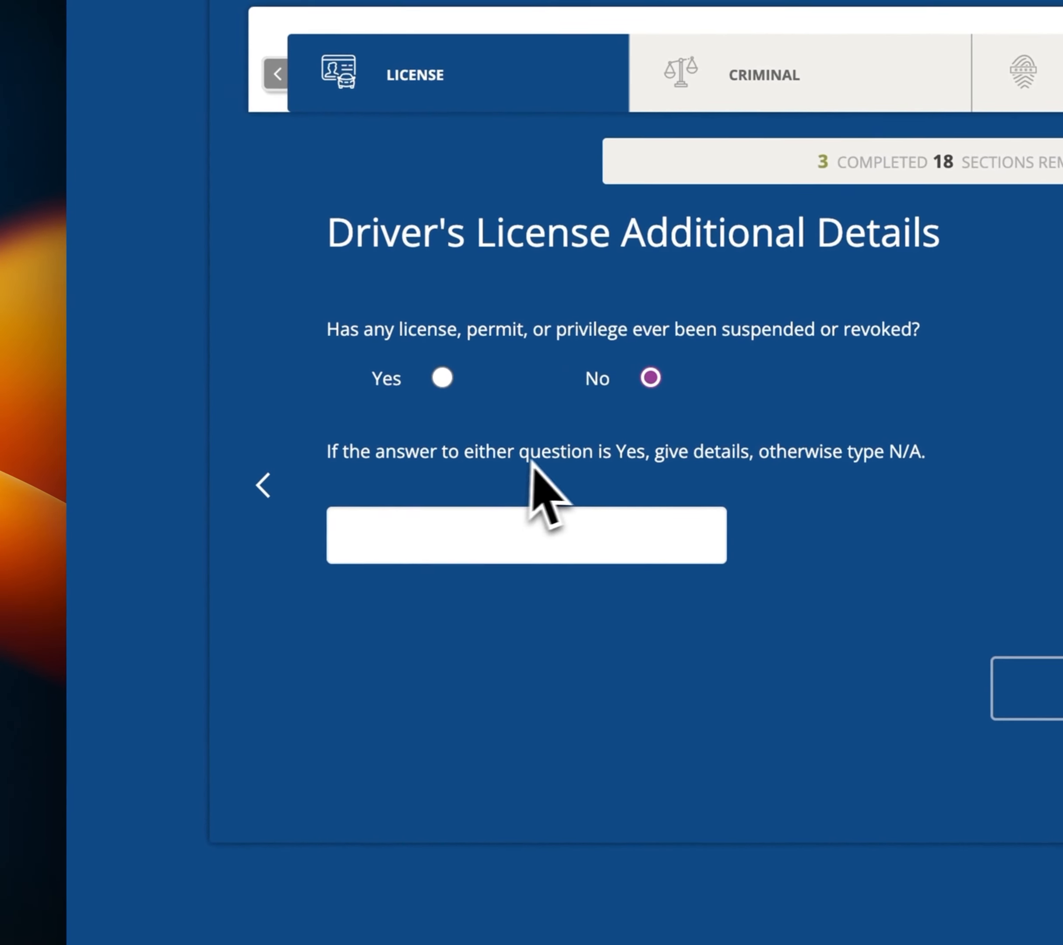
click(567, 532)
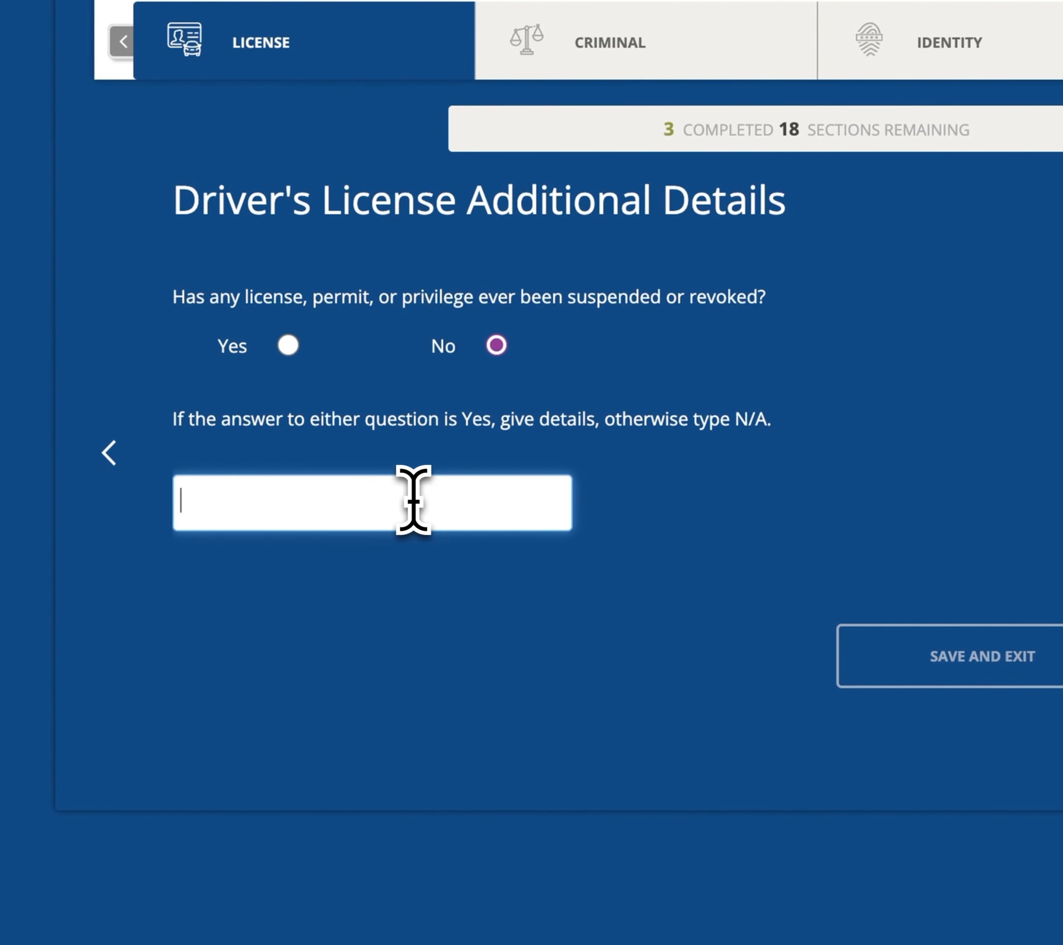
text(n/a)
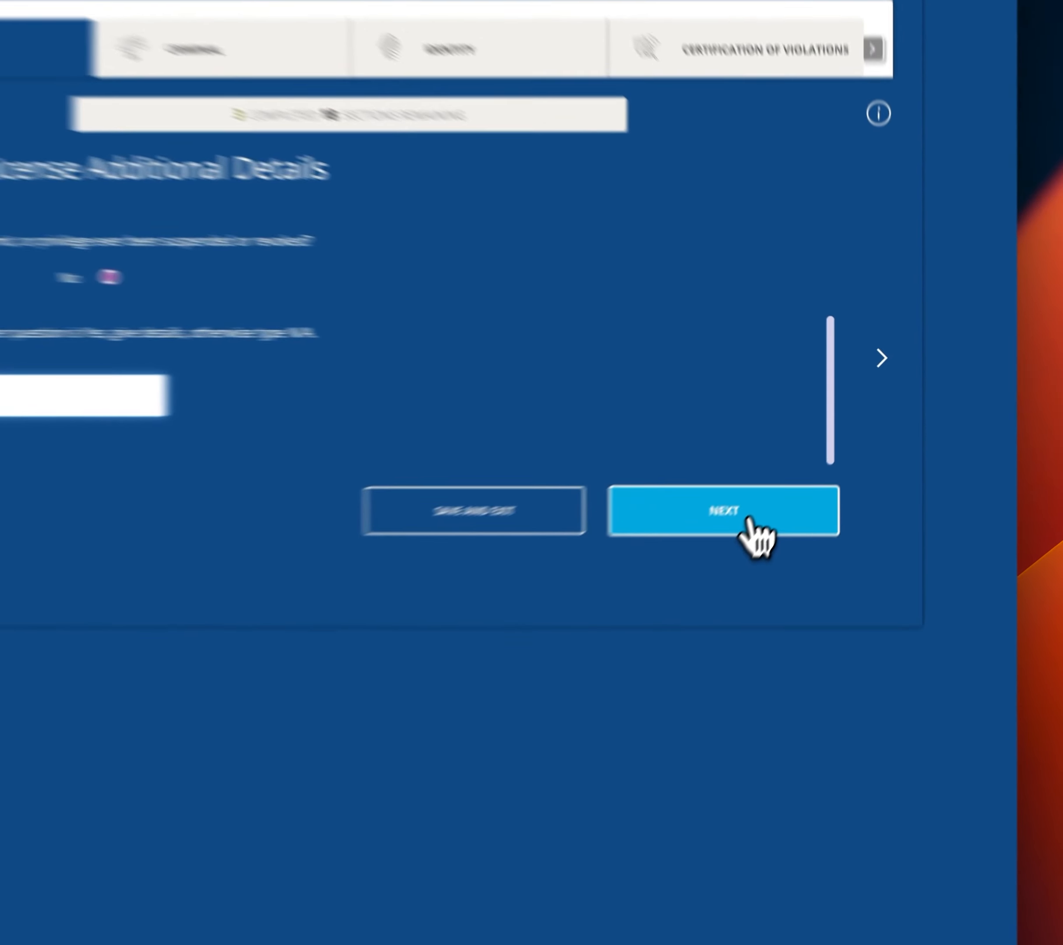
click(806, 485)
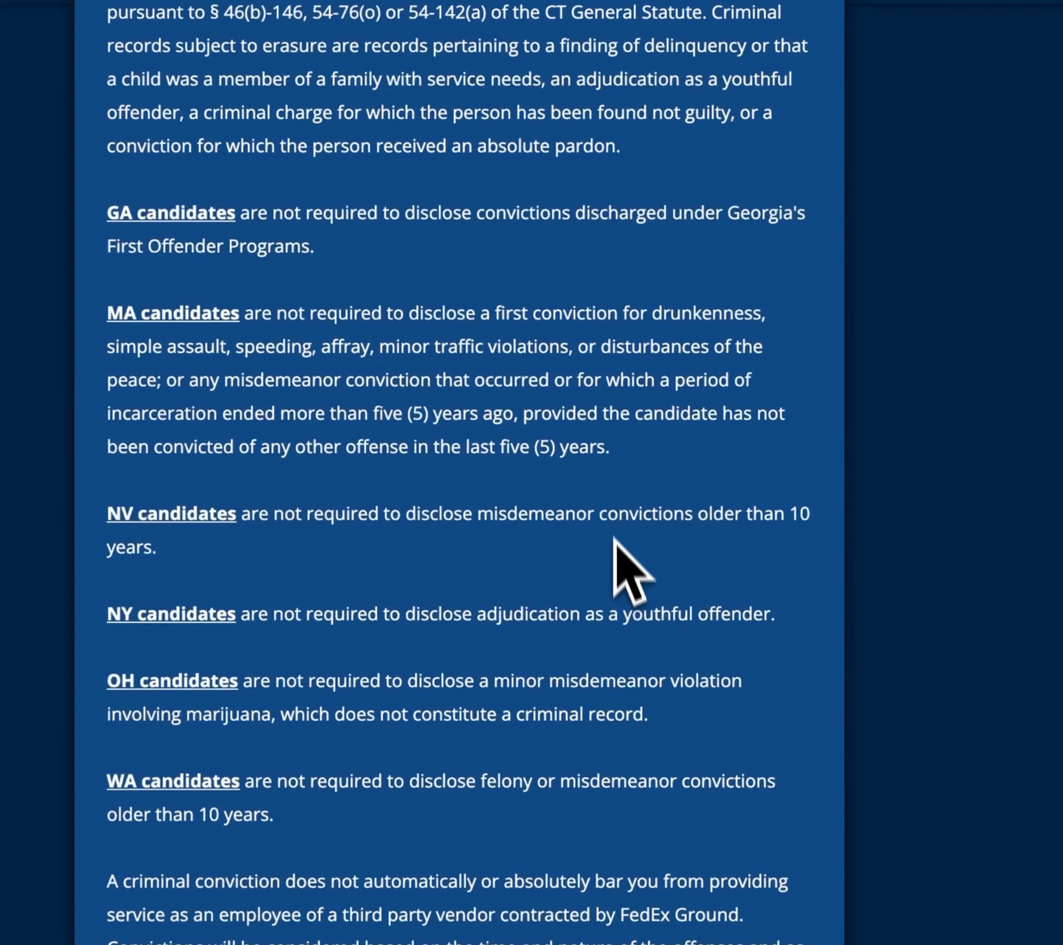
Acknowledge the state criminal disclosure notice and answer No to any criminal conviction.
scroll(585, 477, up, 5)
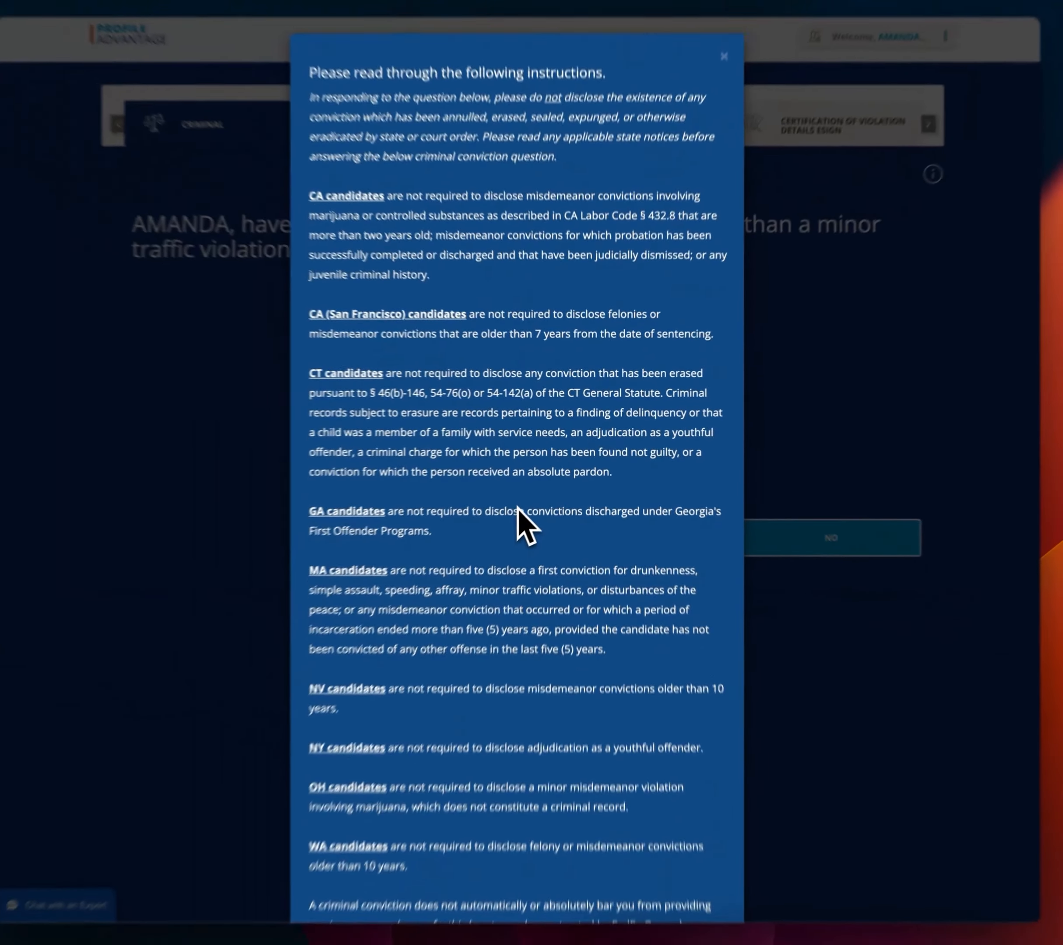
scroll(448, 520, down, 2)
scroll(529, 506, down, 3)
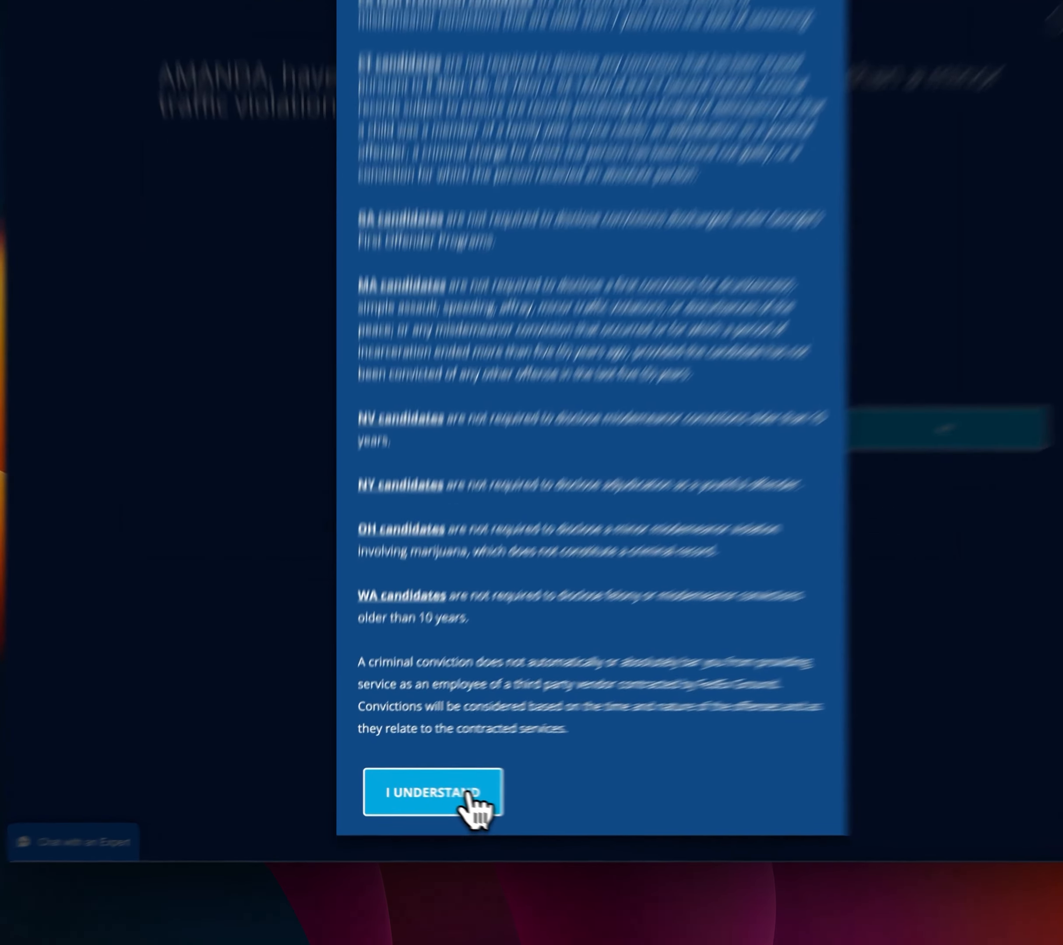
click(435, 809)
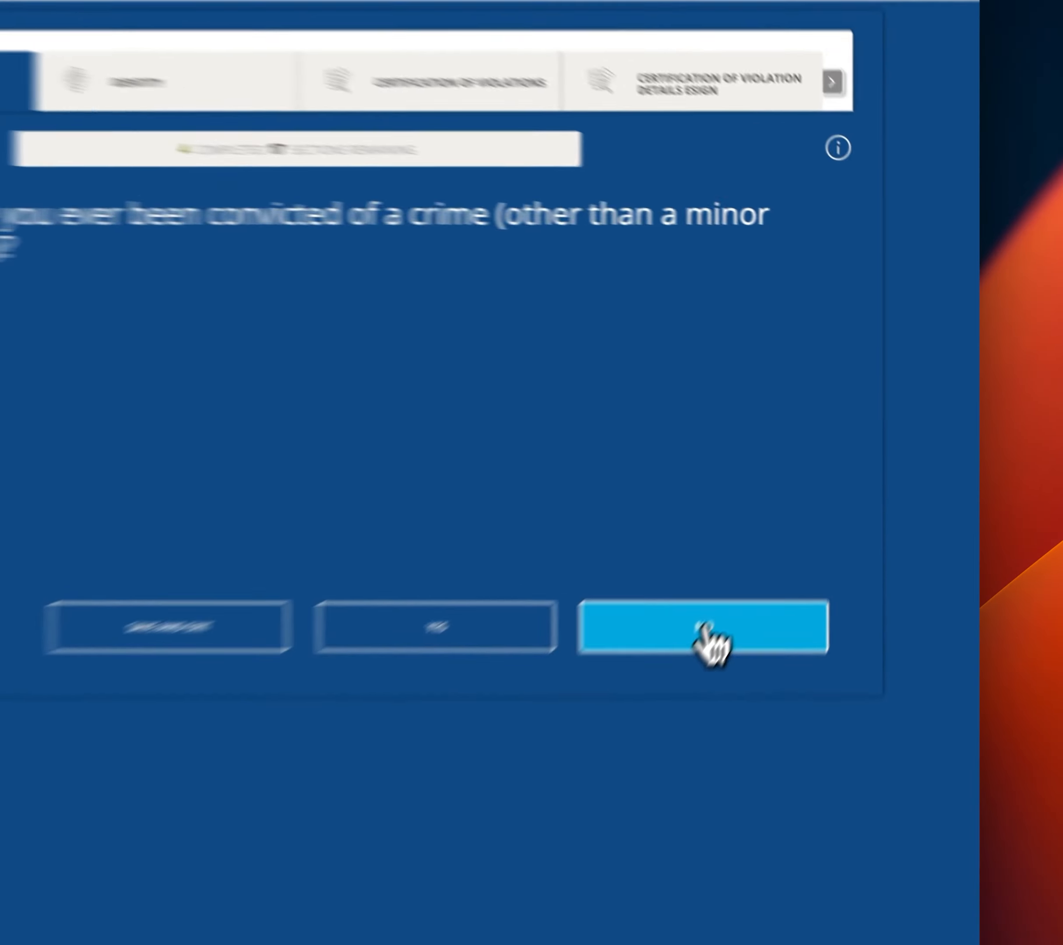
click(799, 531)
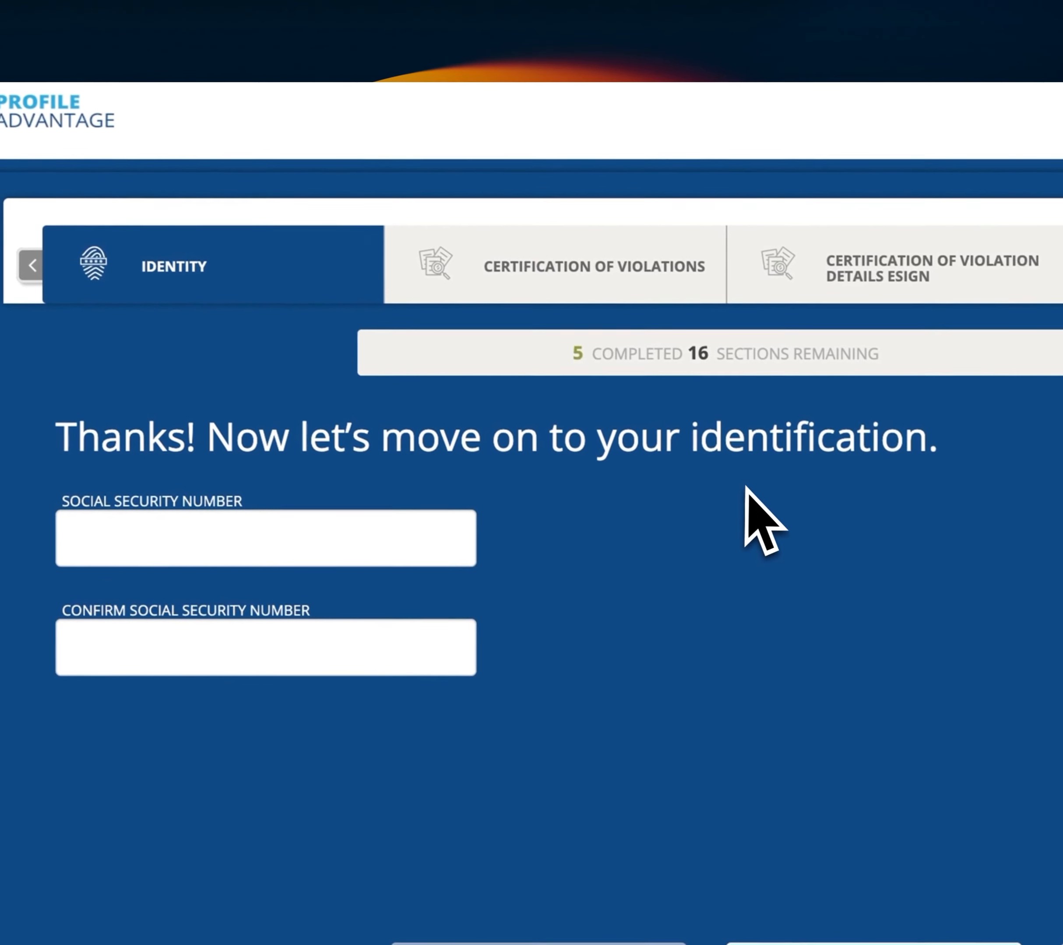
Type the Social Security number in both the number and confirmation fields.
click(211, 530)
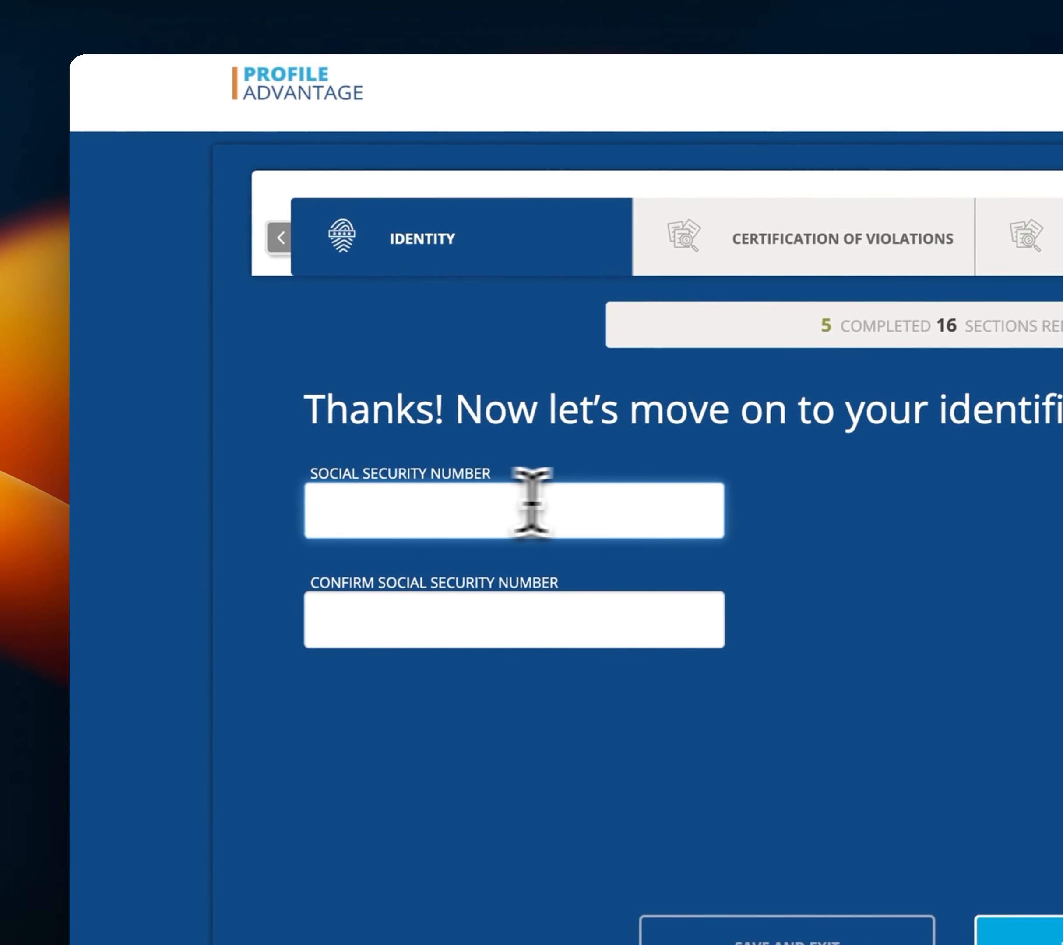
text(11)
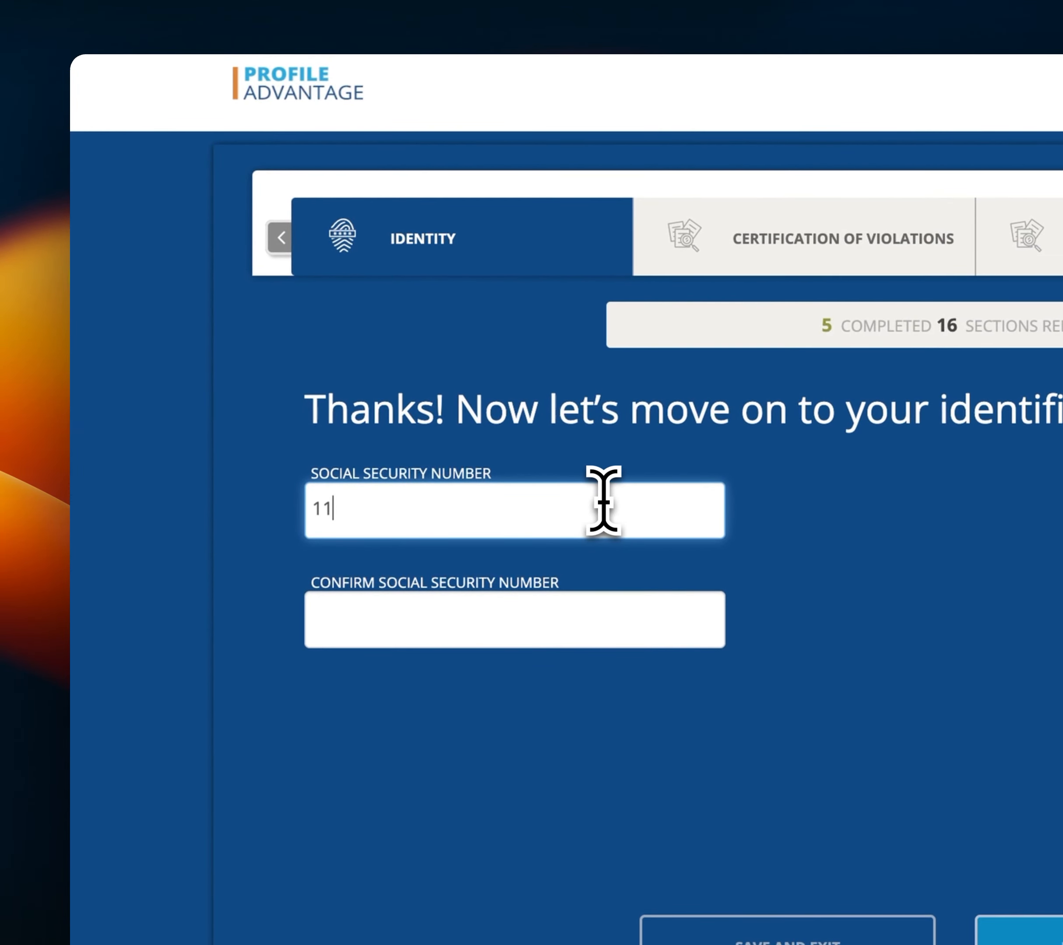
text(1)
text(-11-1111)
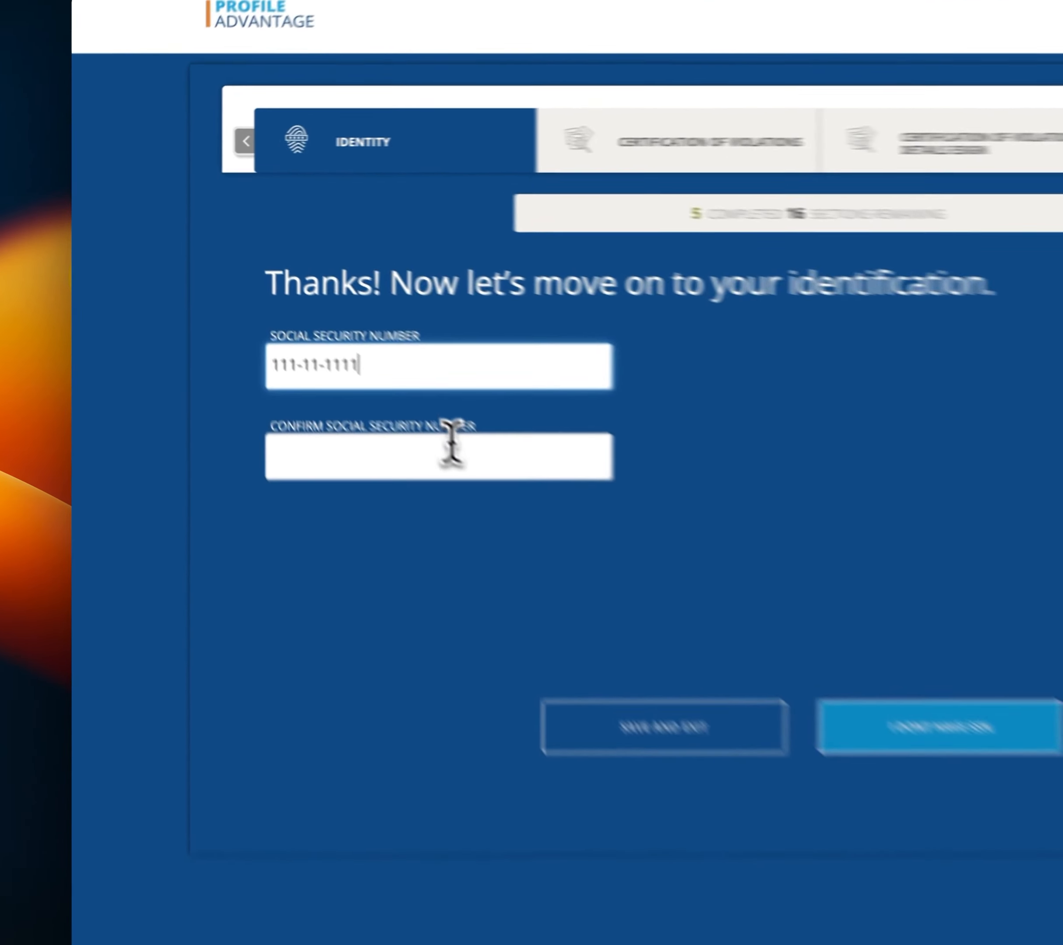
click(311, 365)
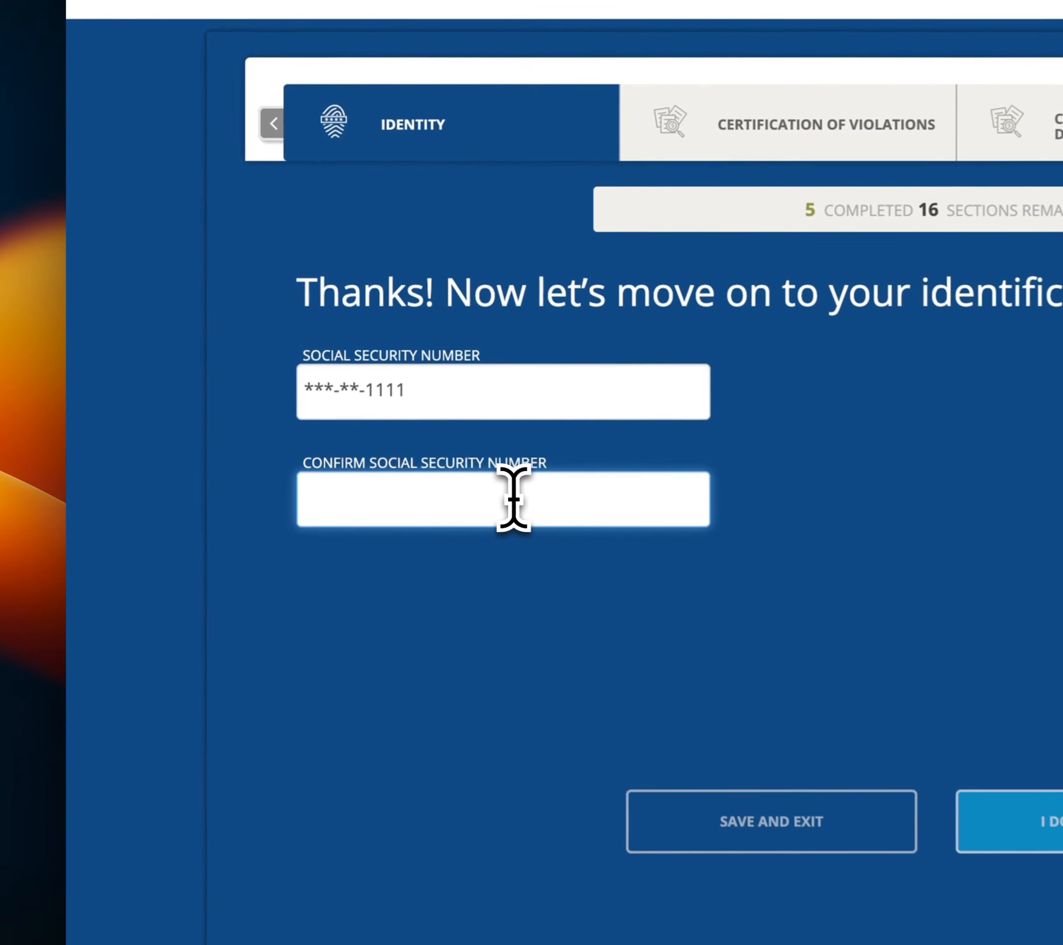
text(111-11)
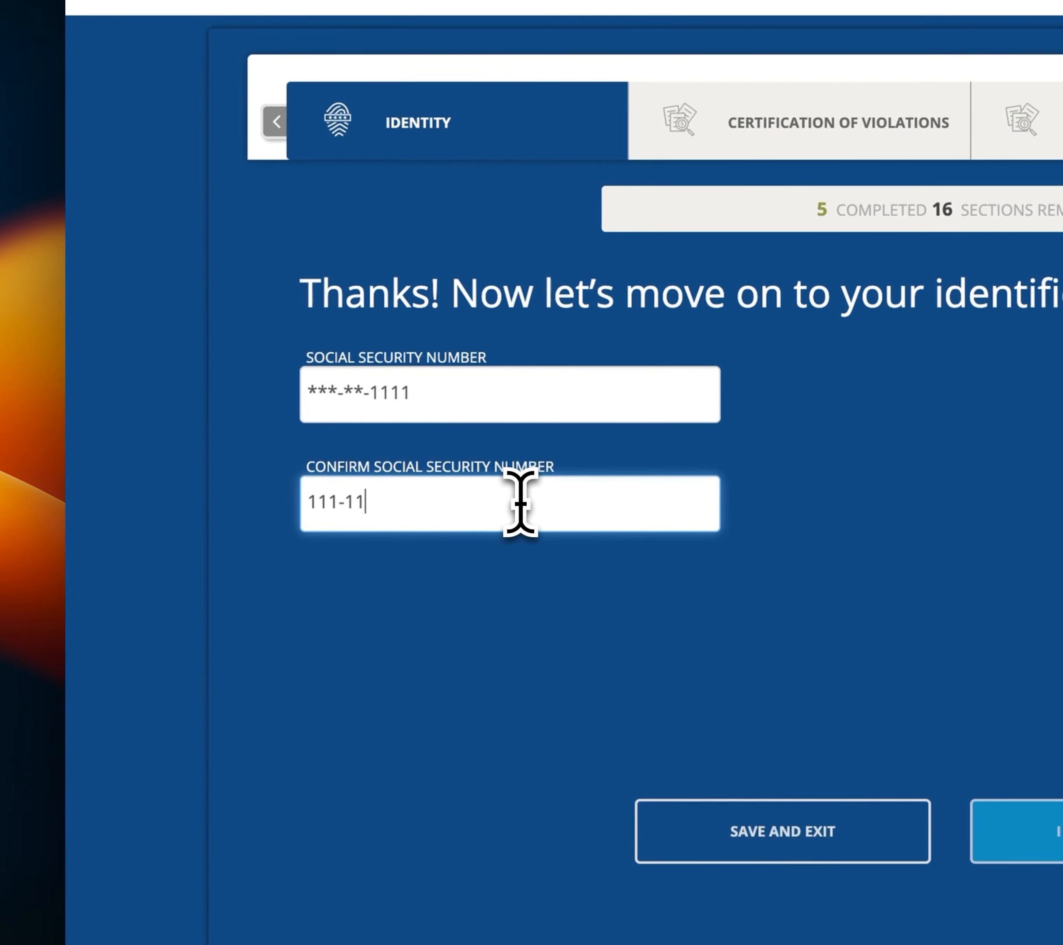
text(-1111)
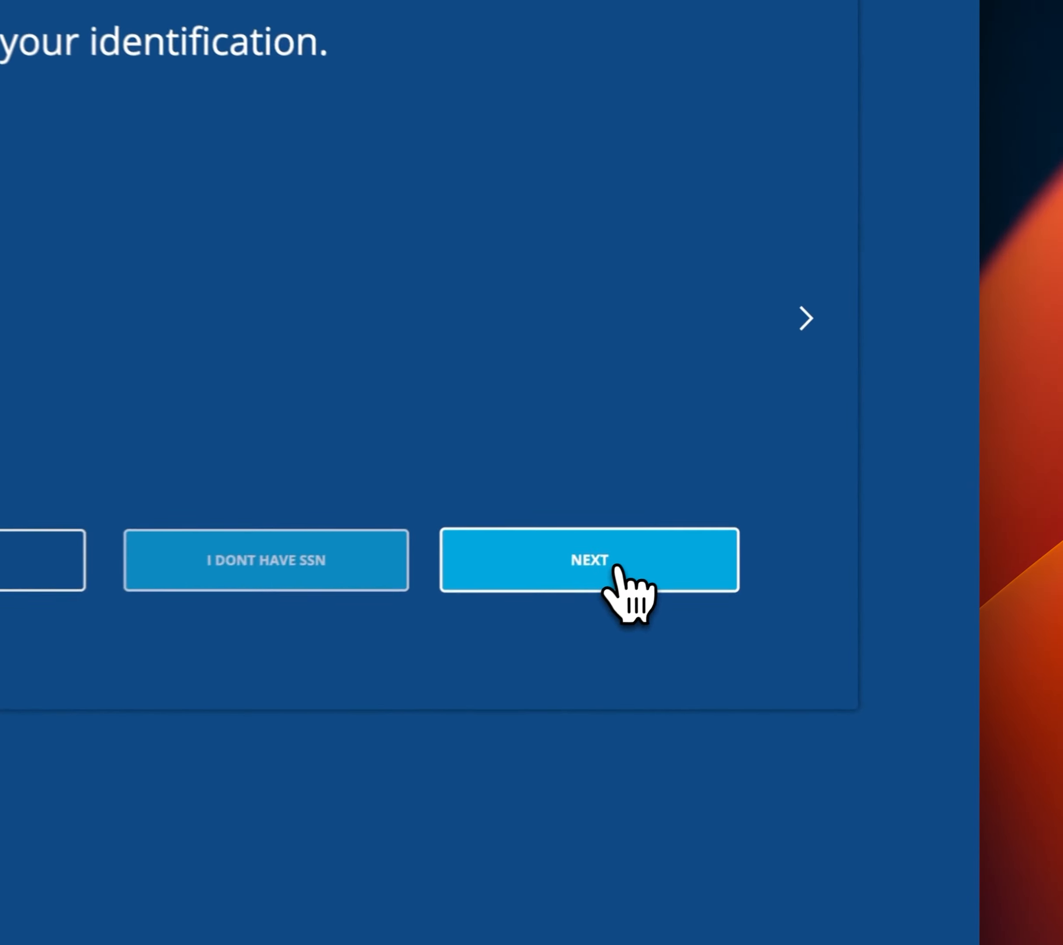
click(794, 538)
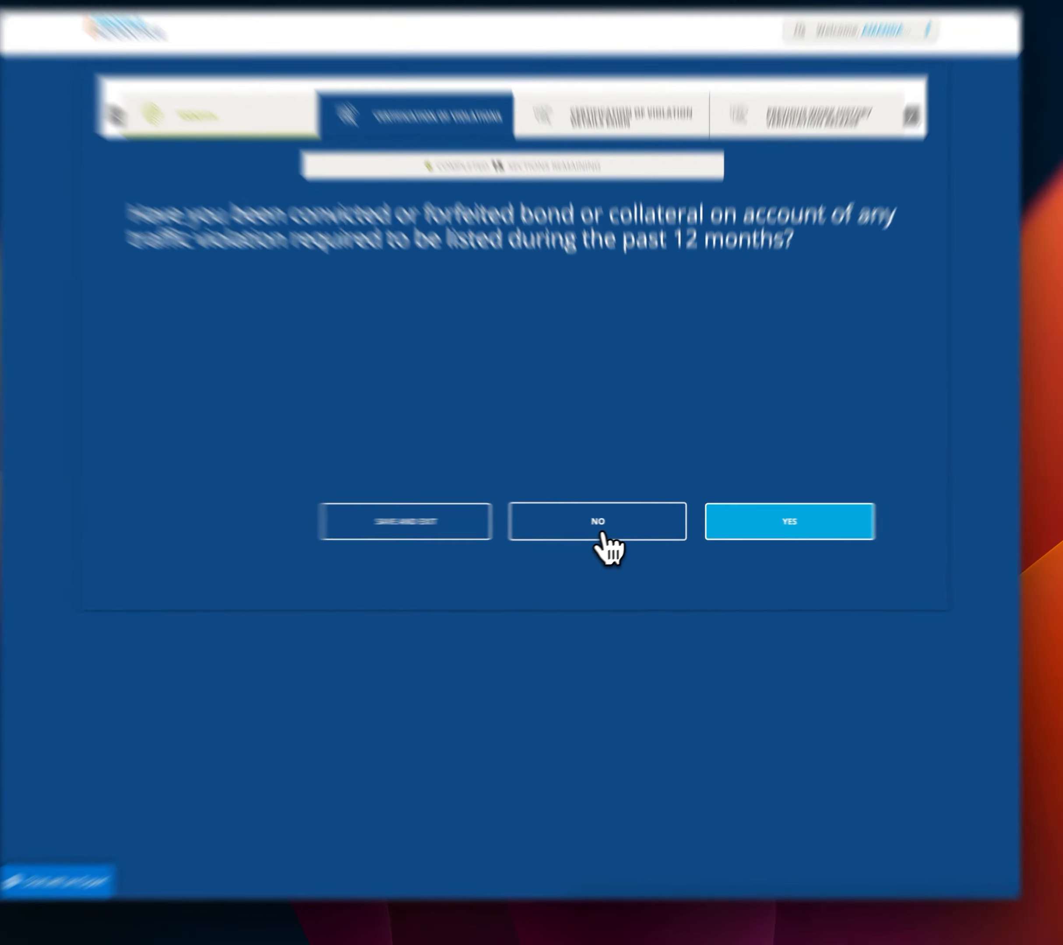
Answer No to traffic violations in the past 12 months and tick I Certify on the eSign form.
click(613, 541)
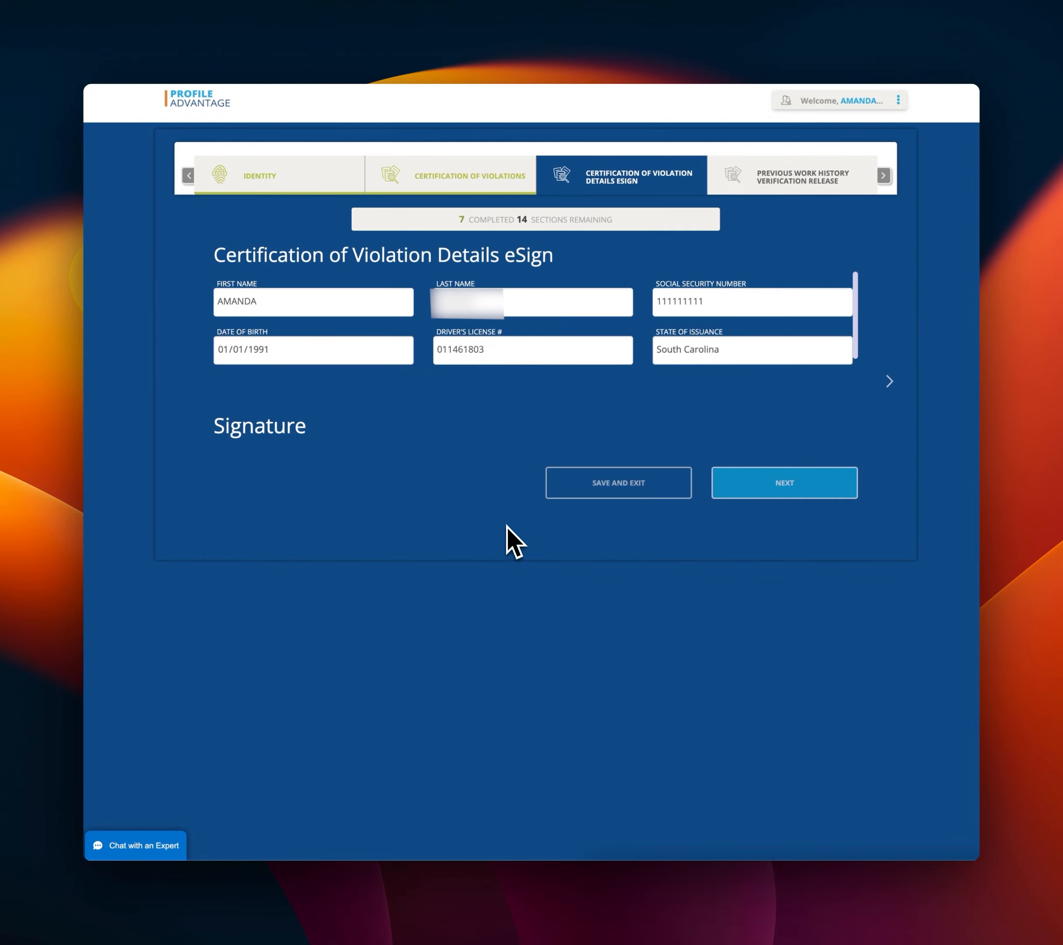
scroll(480, 427, down, 3)
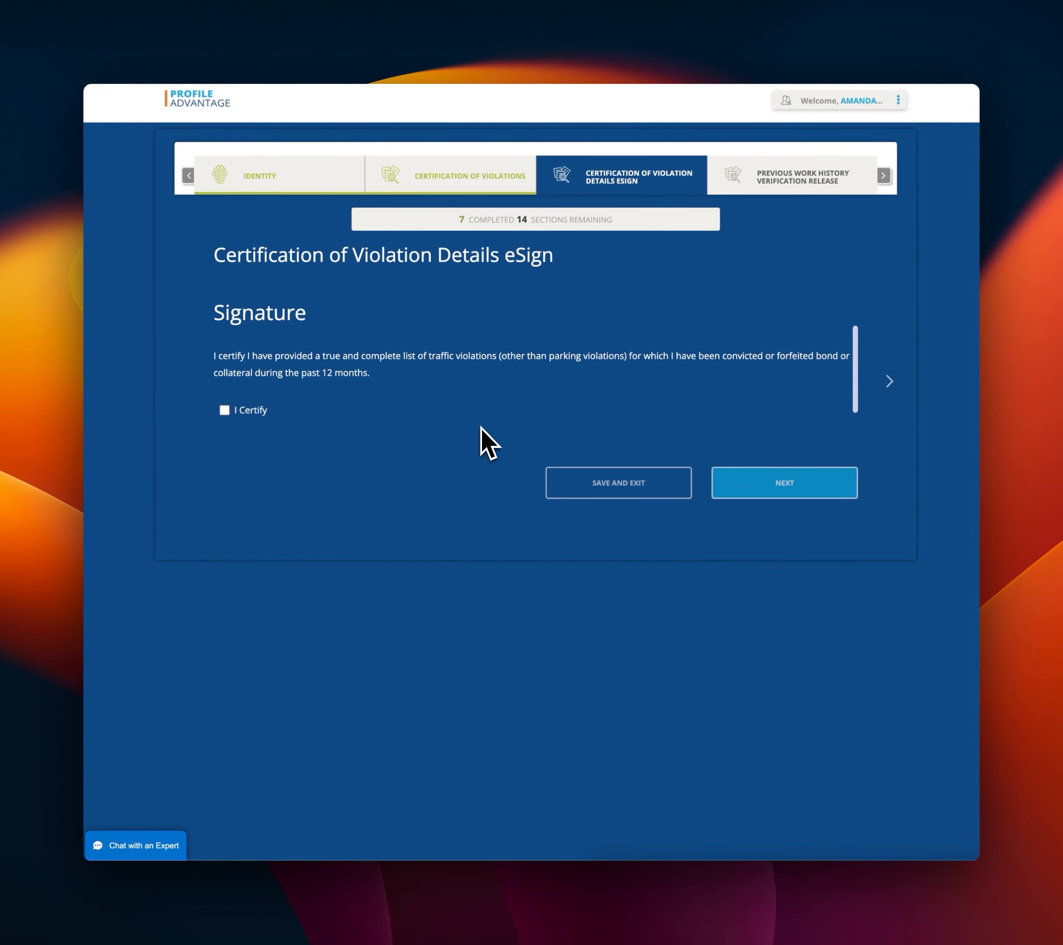
click(224, 413)
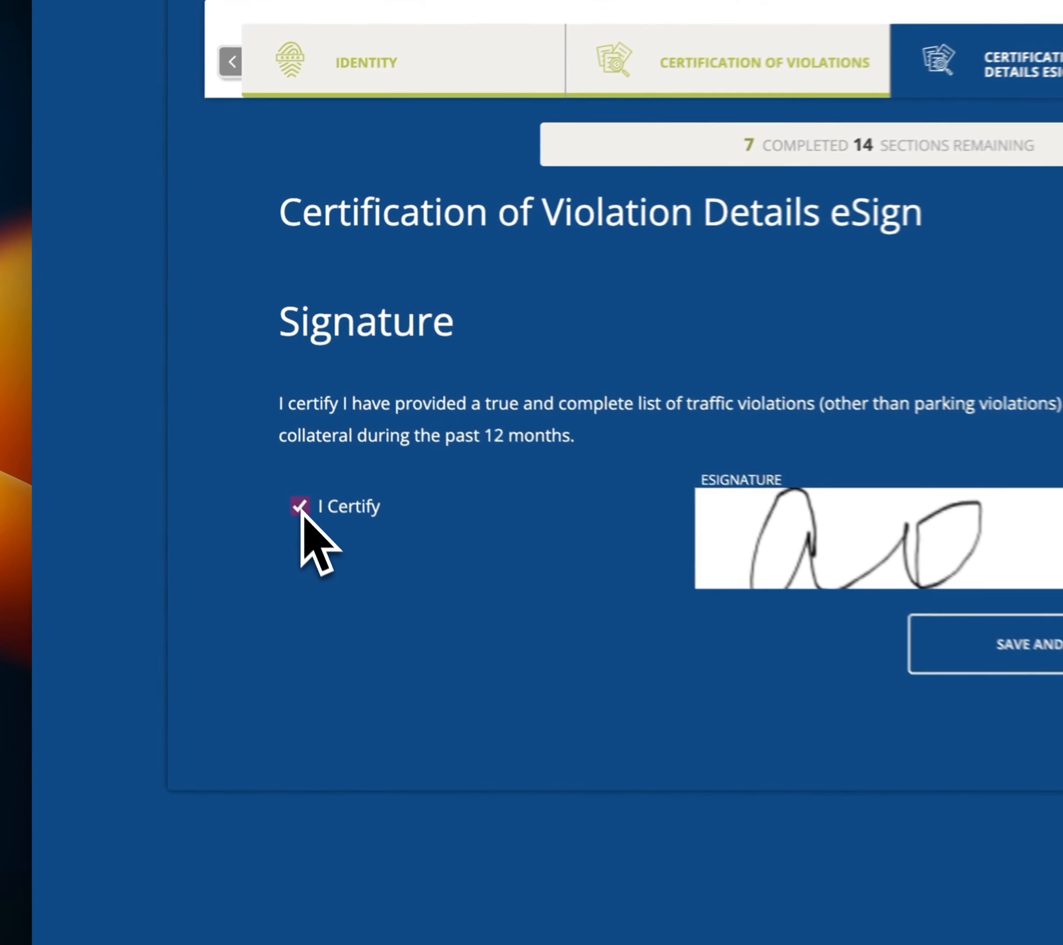
scroll(709, 431, down, 1)
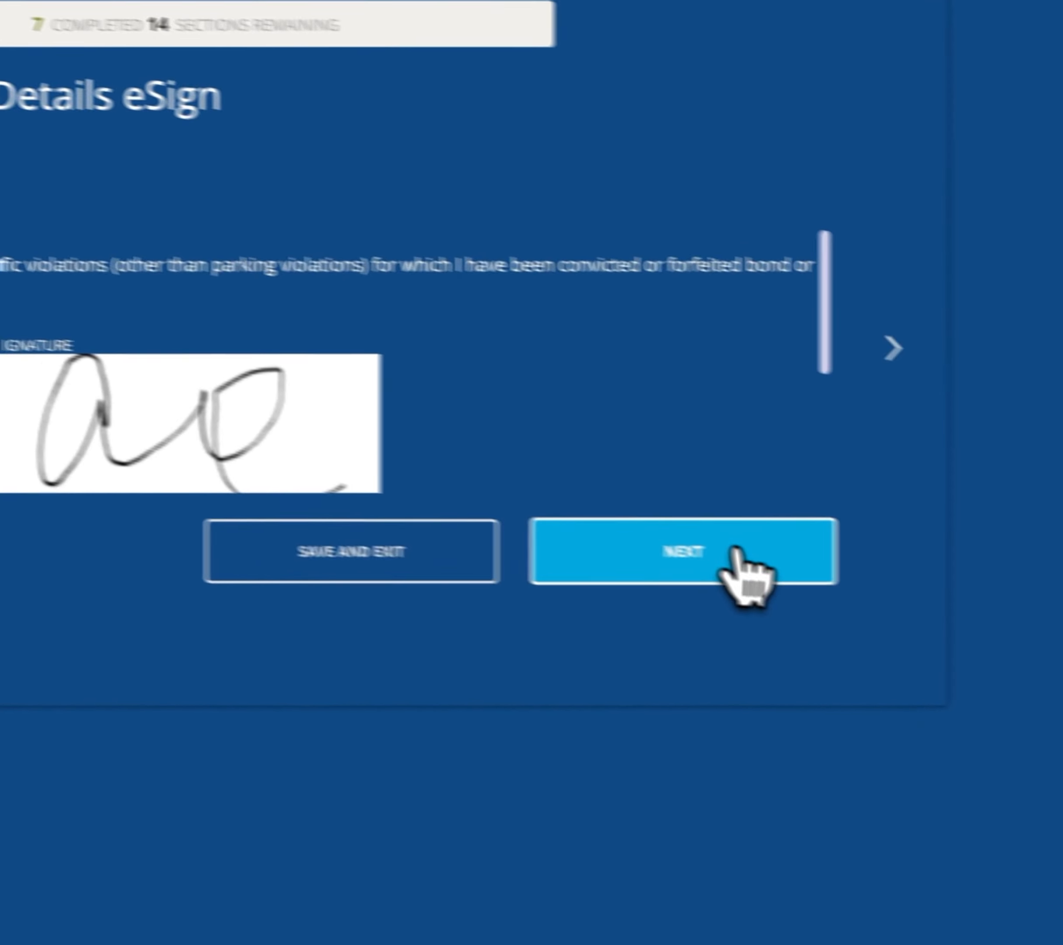
click(742, 553)
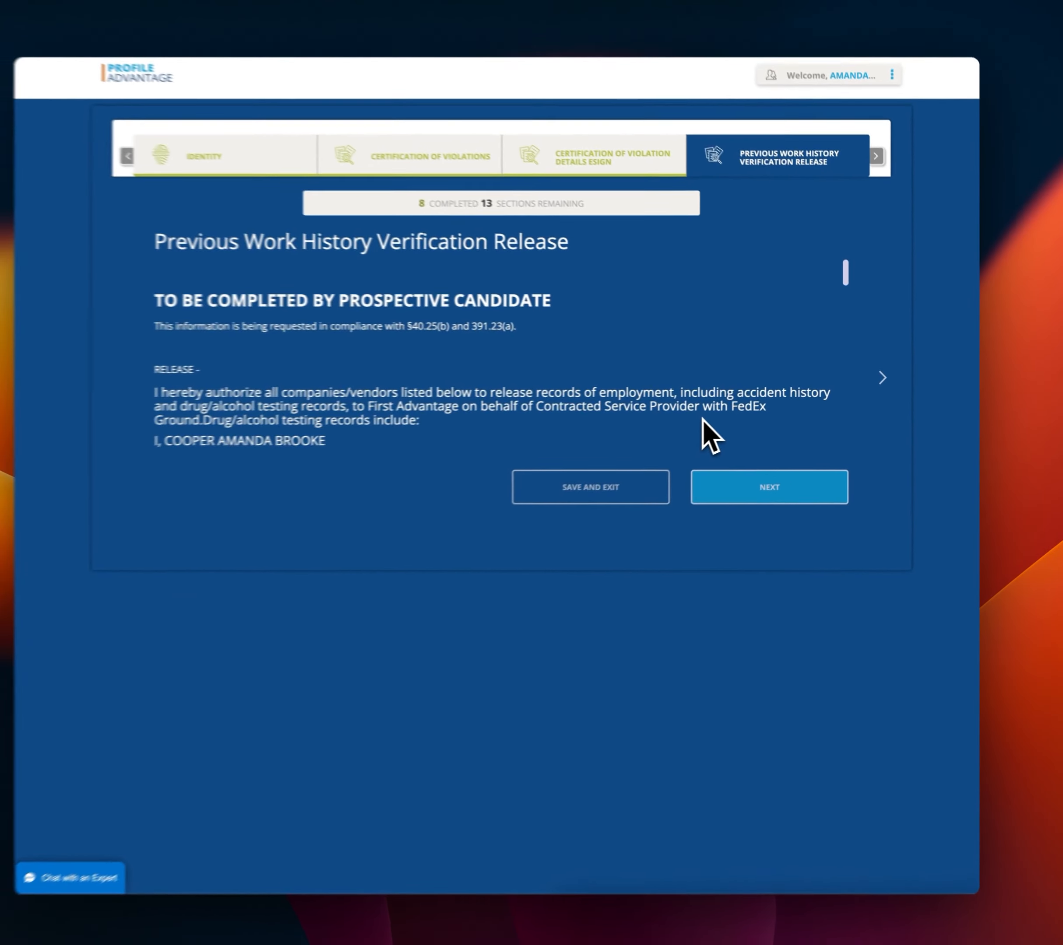
Tick I Certify on the Previous Work History Verification Release and proceed.
scroll(703, 419, down, 5)
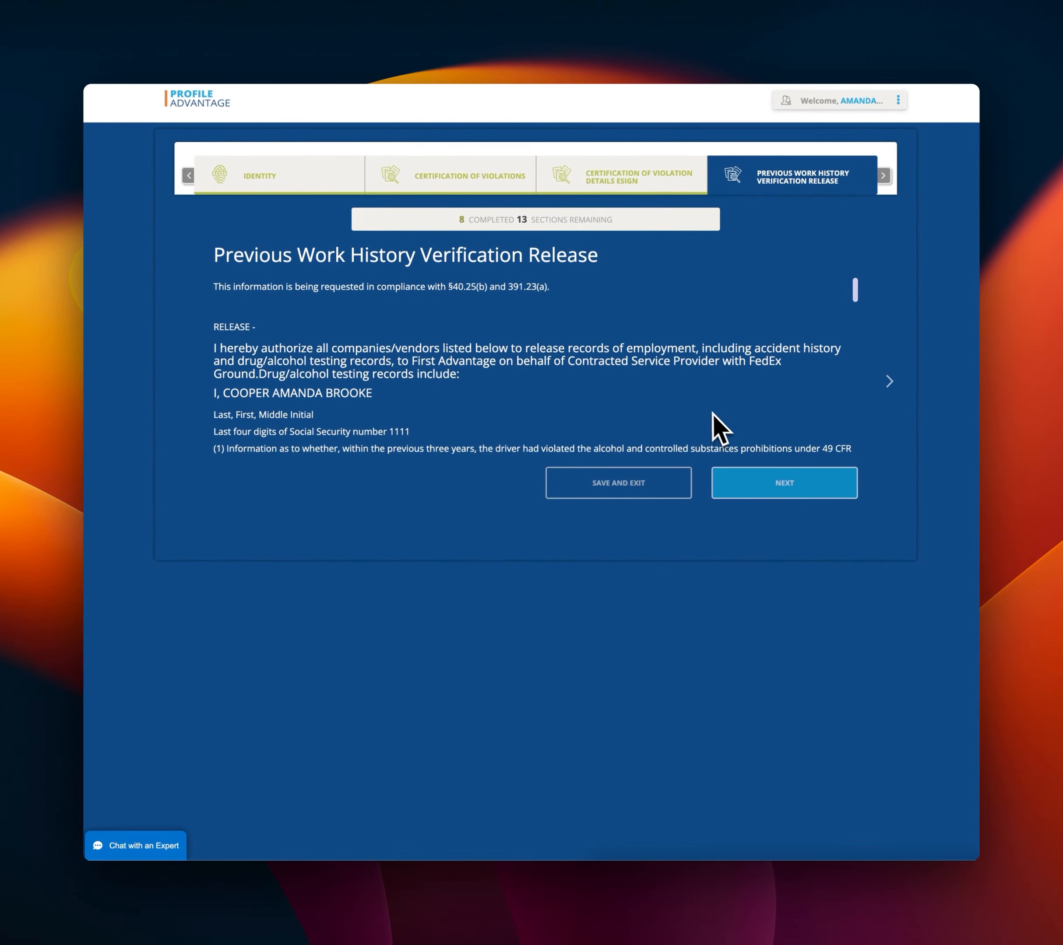
scroll(694, 395, down, 15)
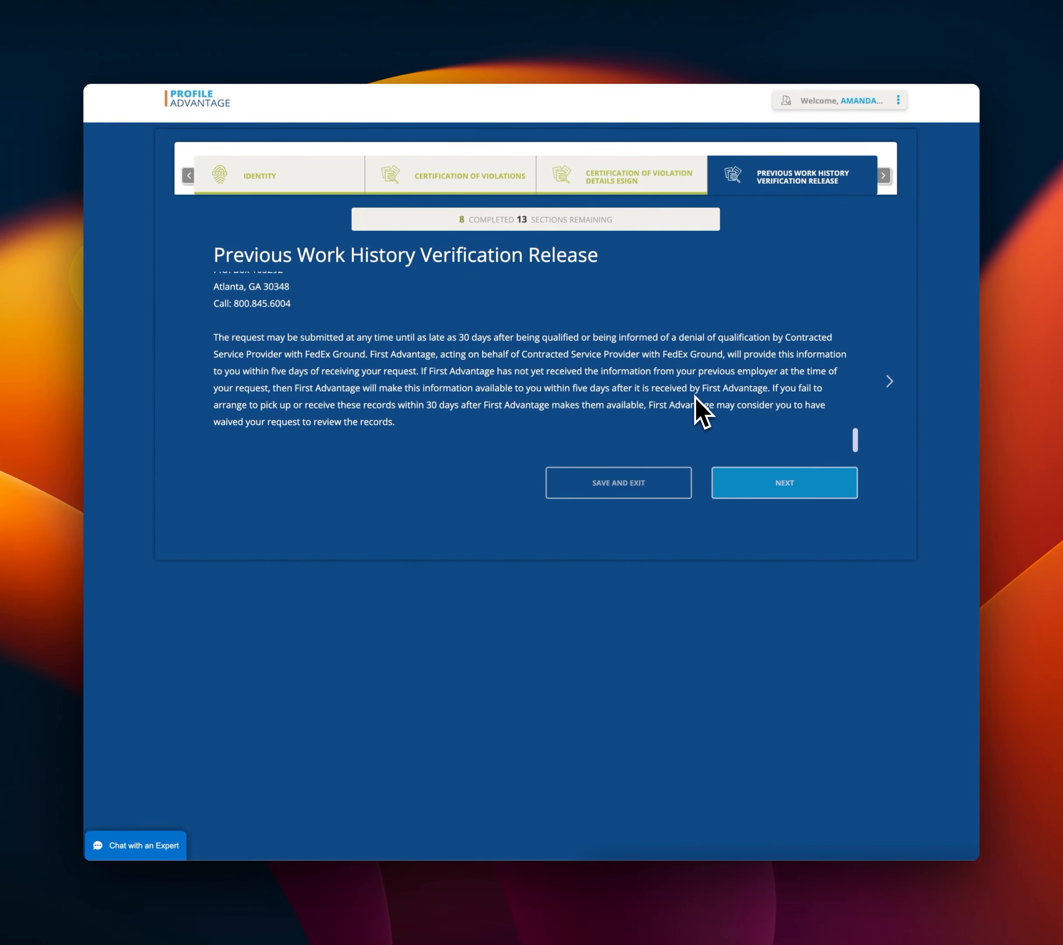
scroll(606, 401, up, 10)
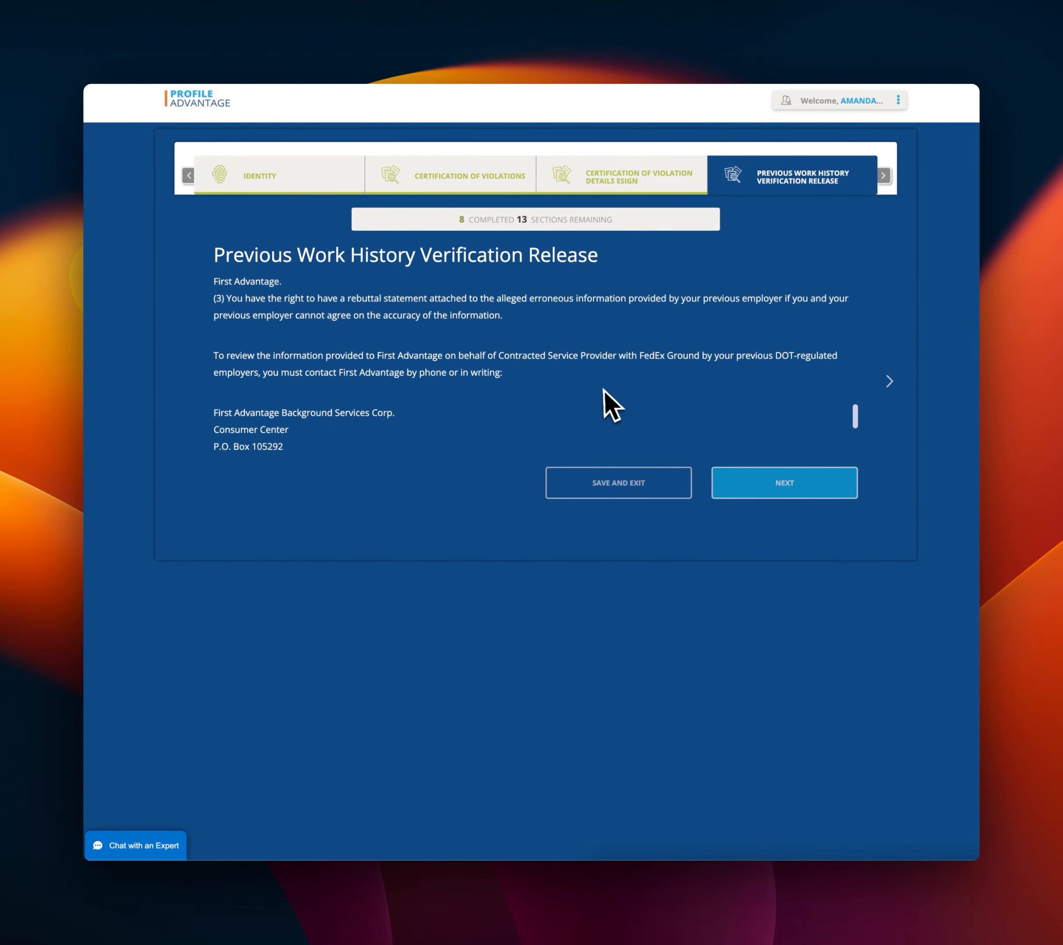
click(226, 399)
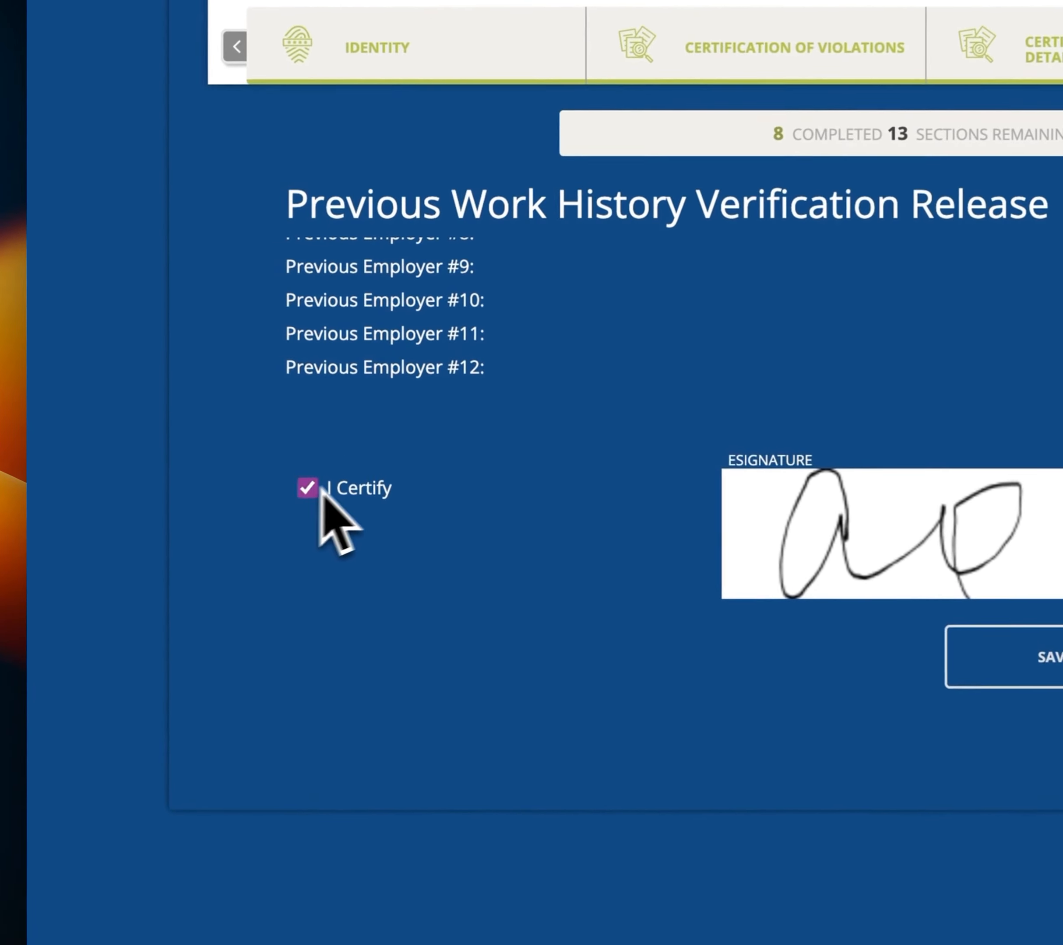
scroll(636, 440, down, 12)
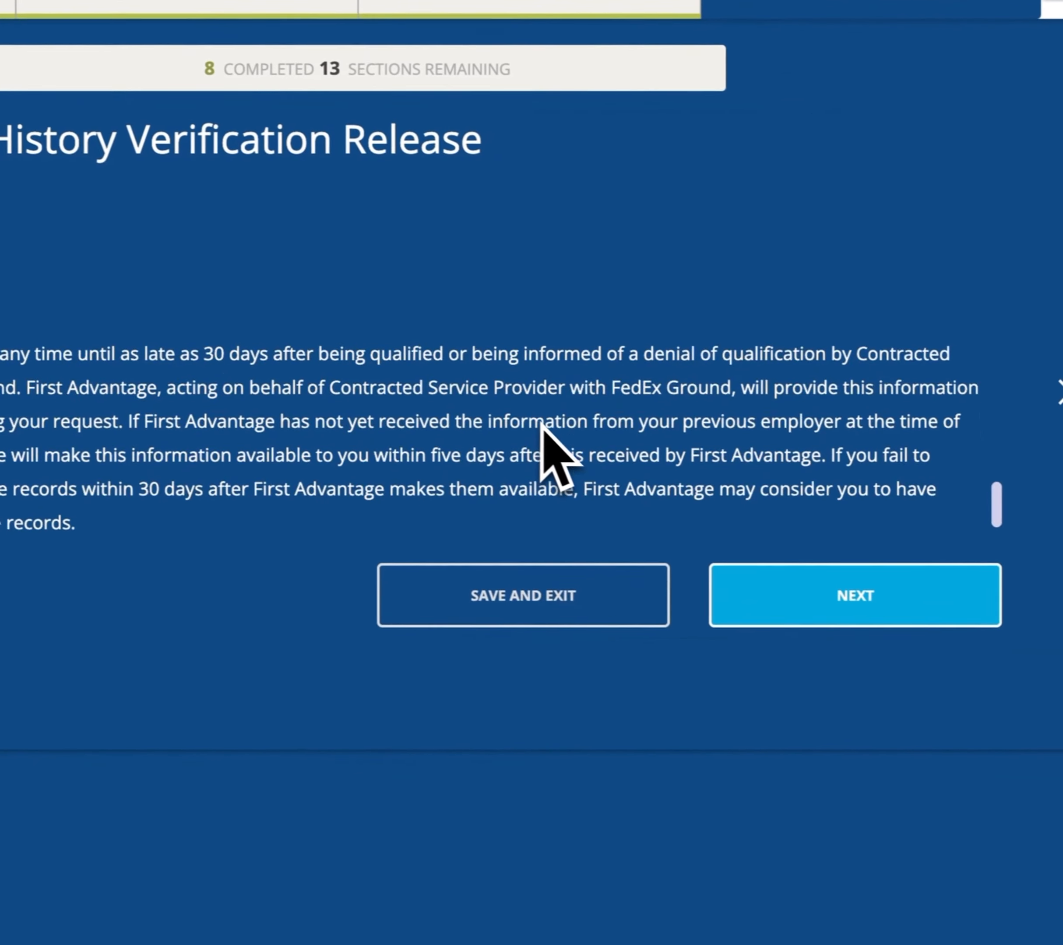
click(684, 560)
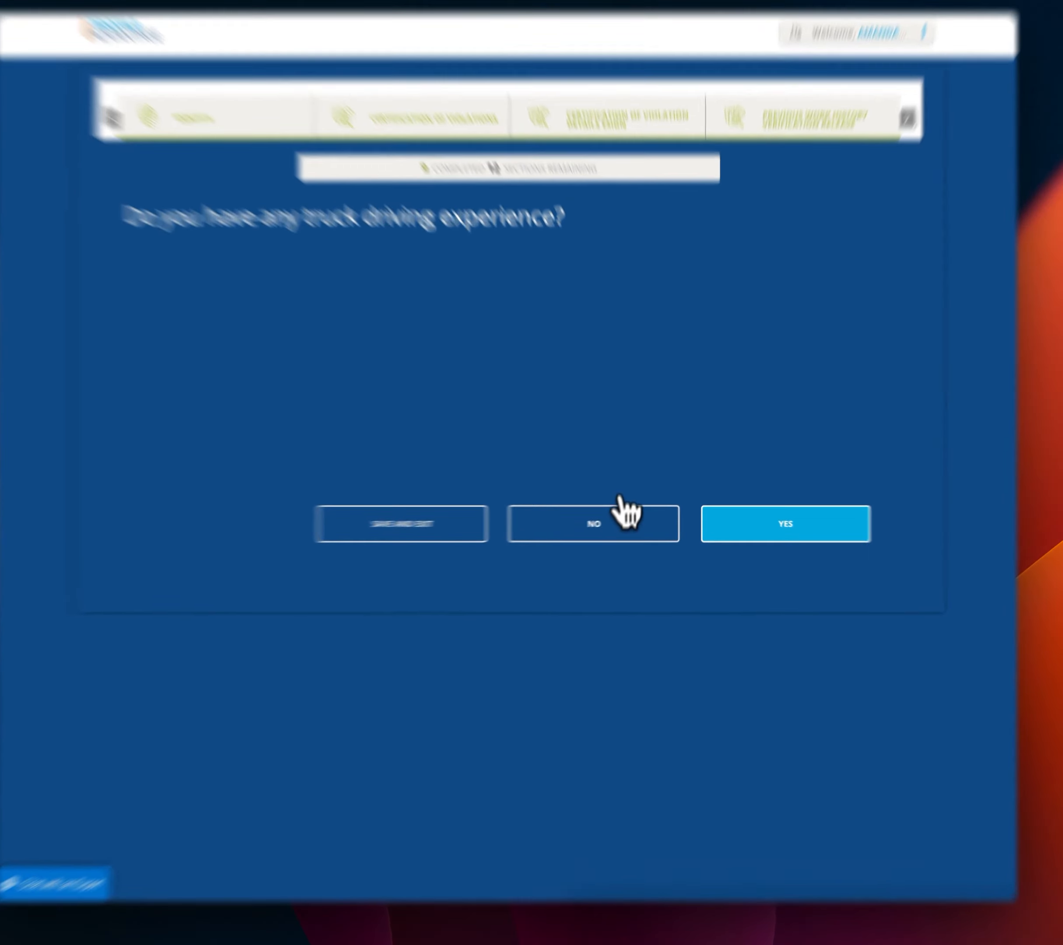
Answer No to truck driving, motorcoach driving, recent accident and traffic conviction questions.
click(622, 532)
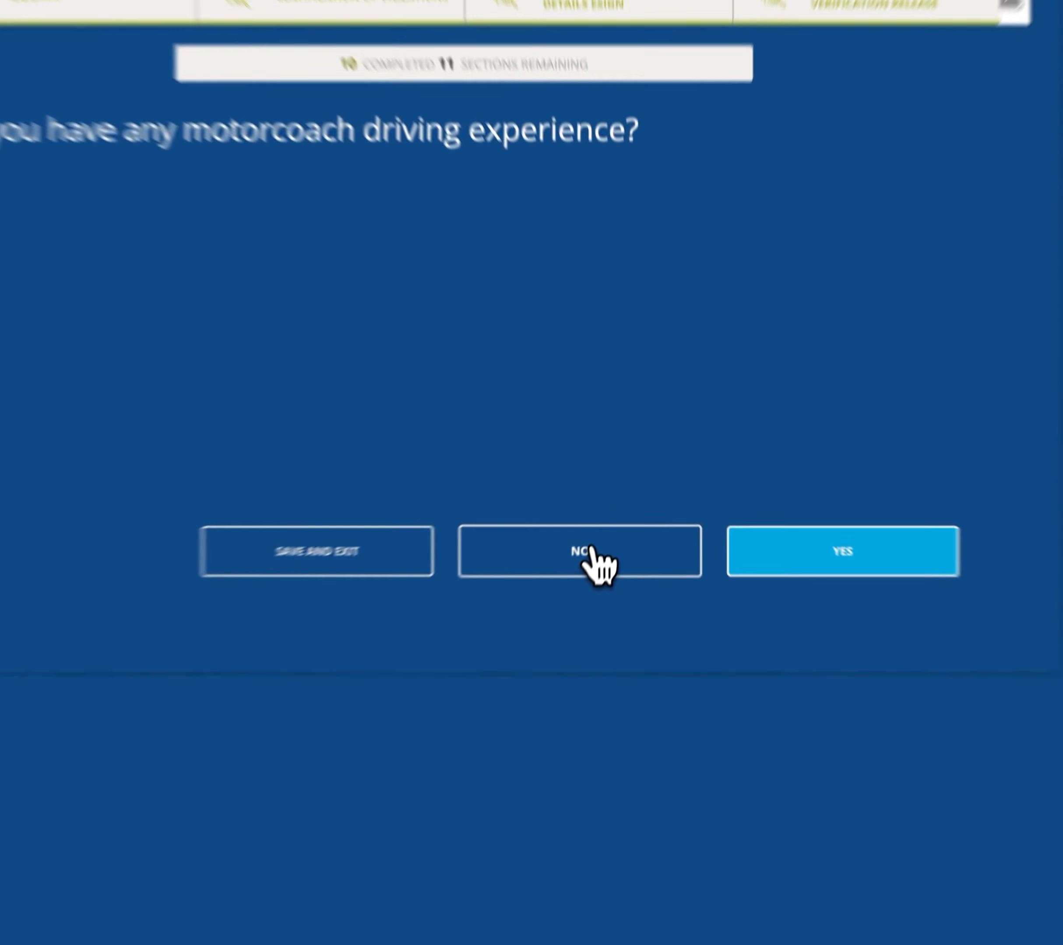
click(612, 527)
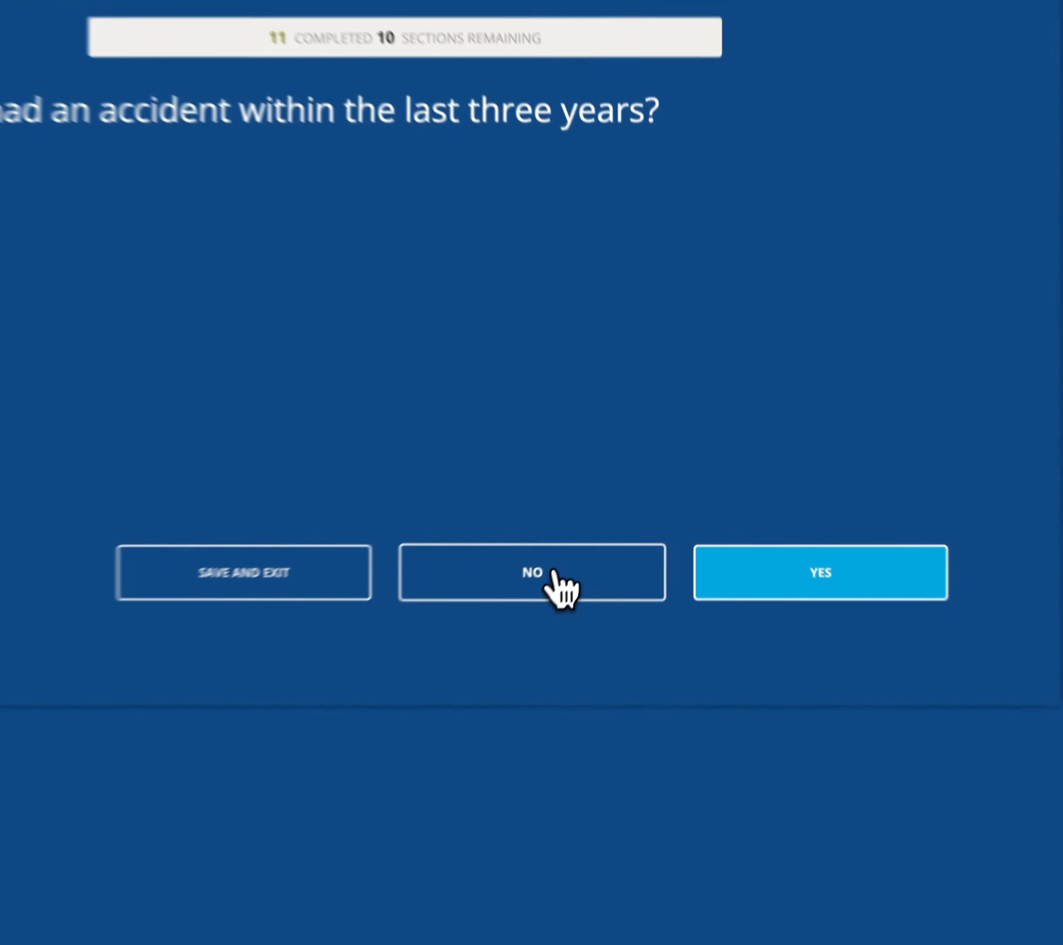
click(622, 532)
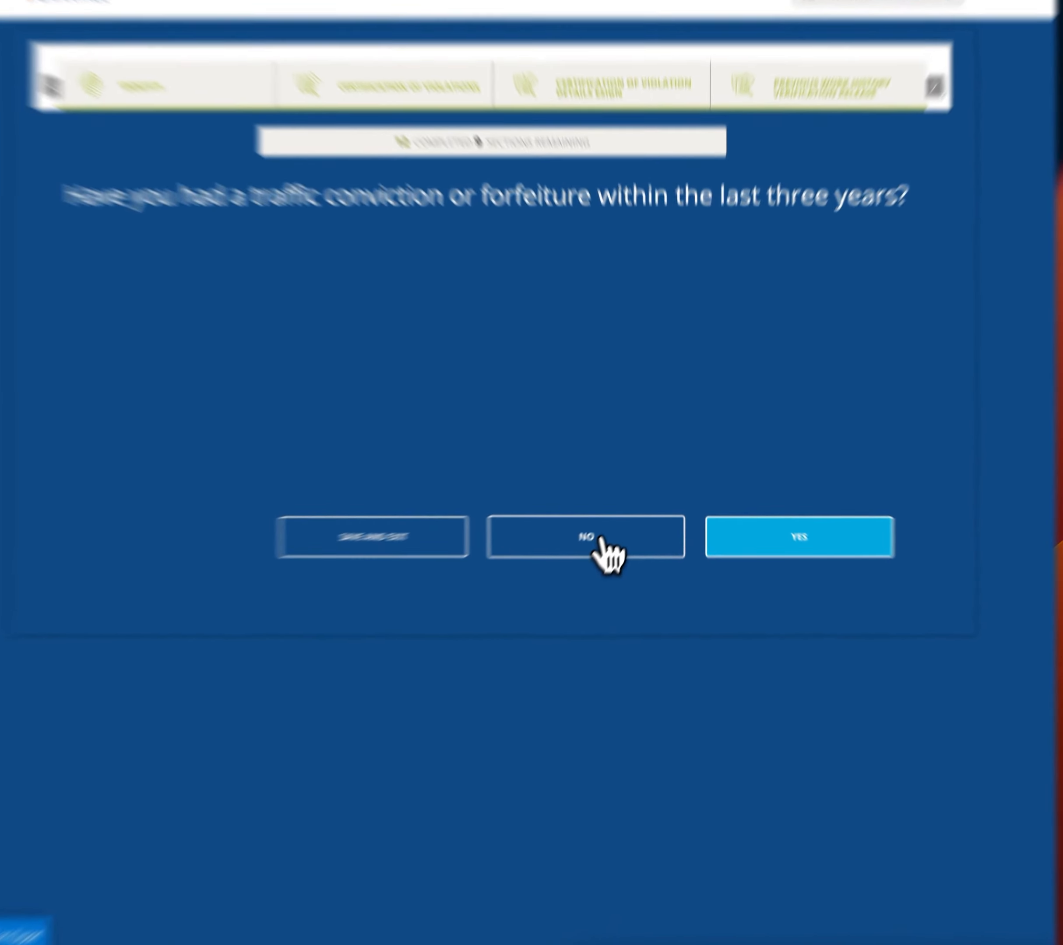
click(619, 532)
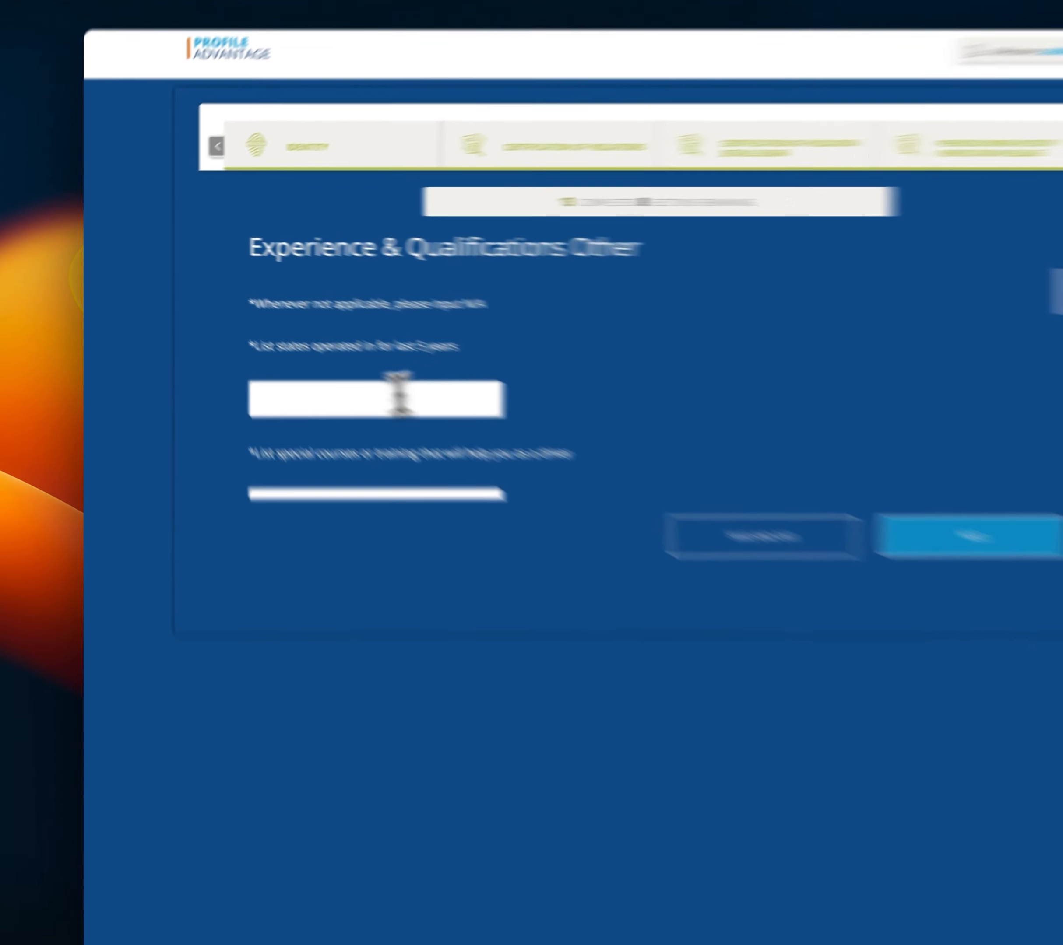
Enter SC for states operated in and n/a for special courses and safe driving awards.
click(288, 378)
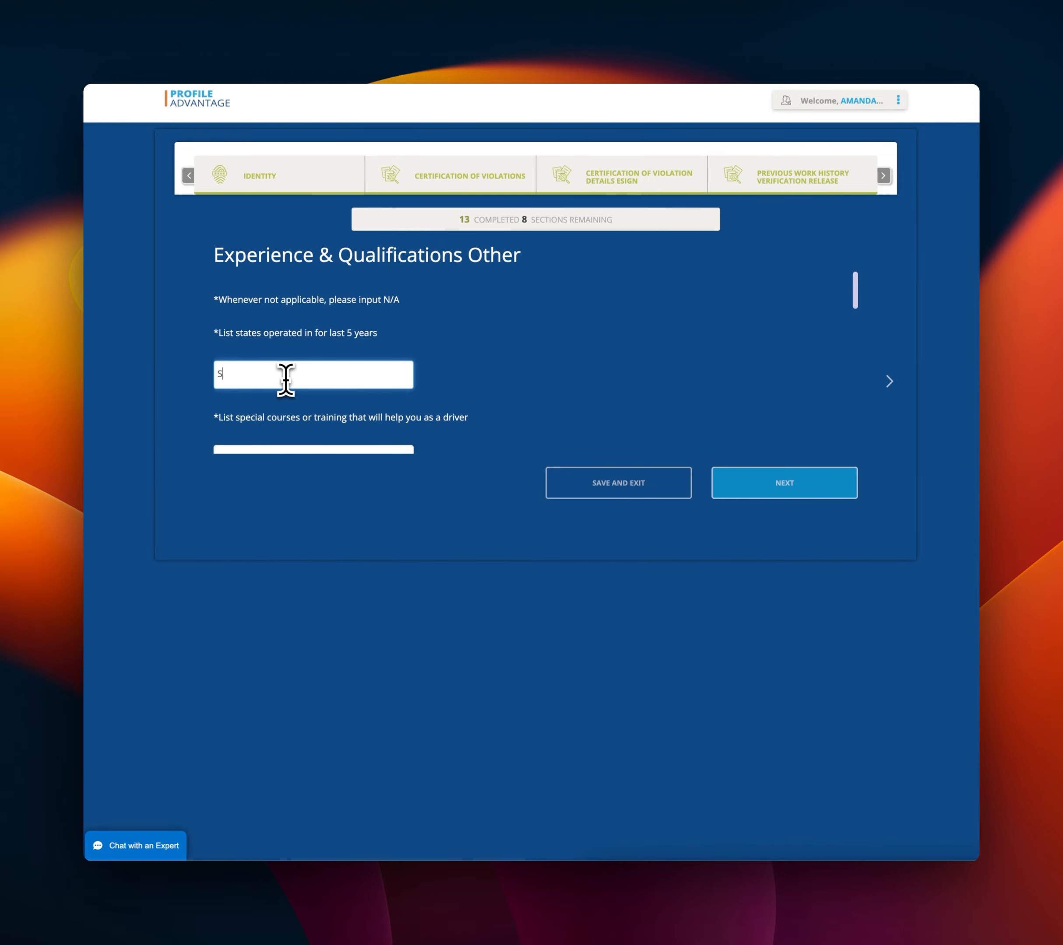
scroll(352, 352, down, 2)
click(391, 374)
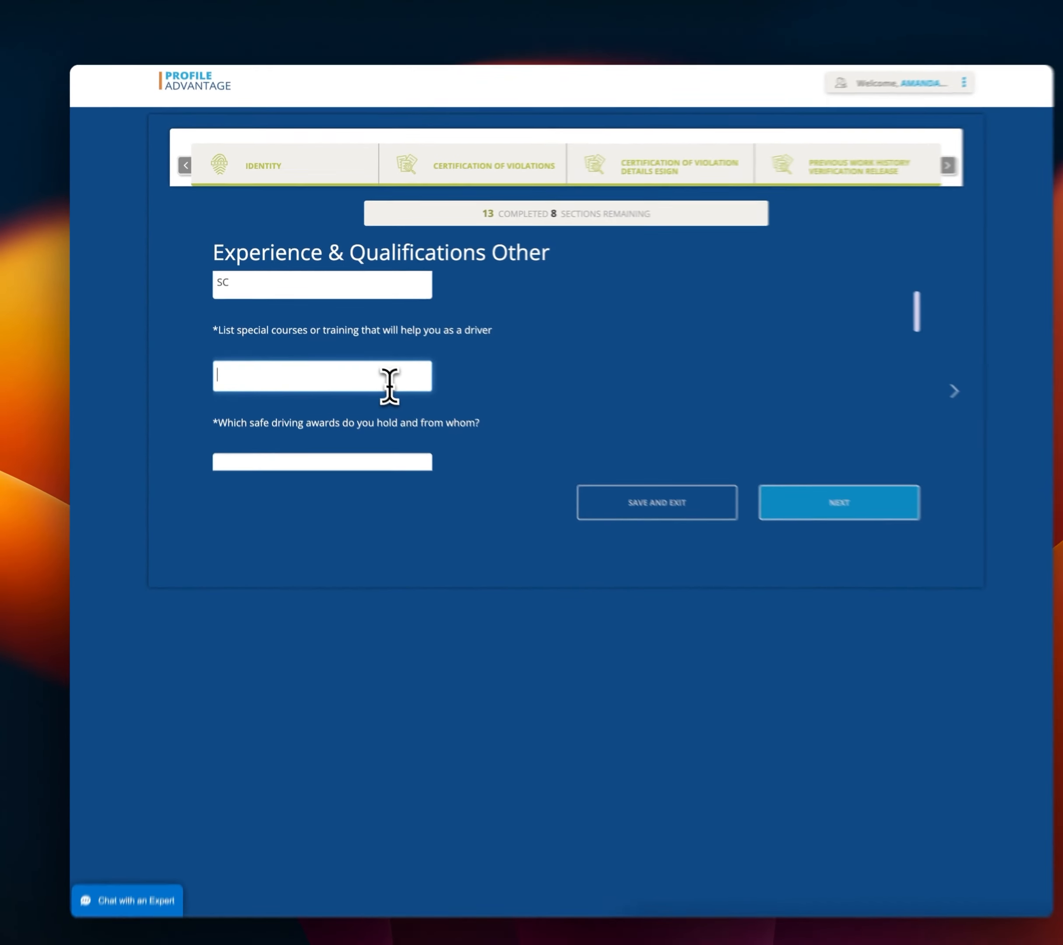
text(n/)
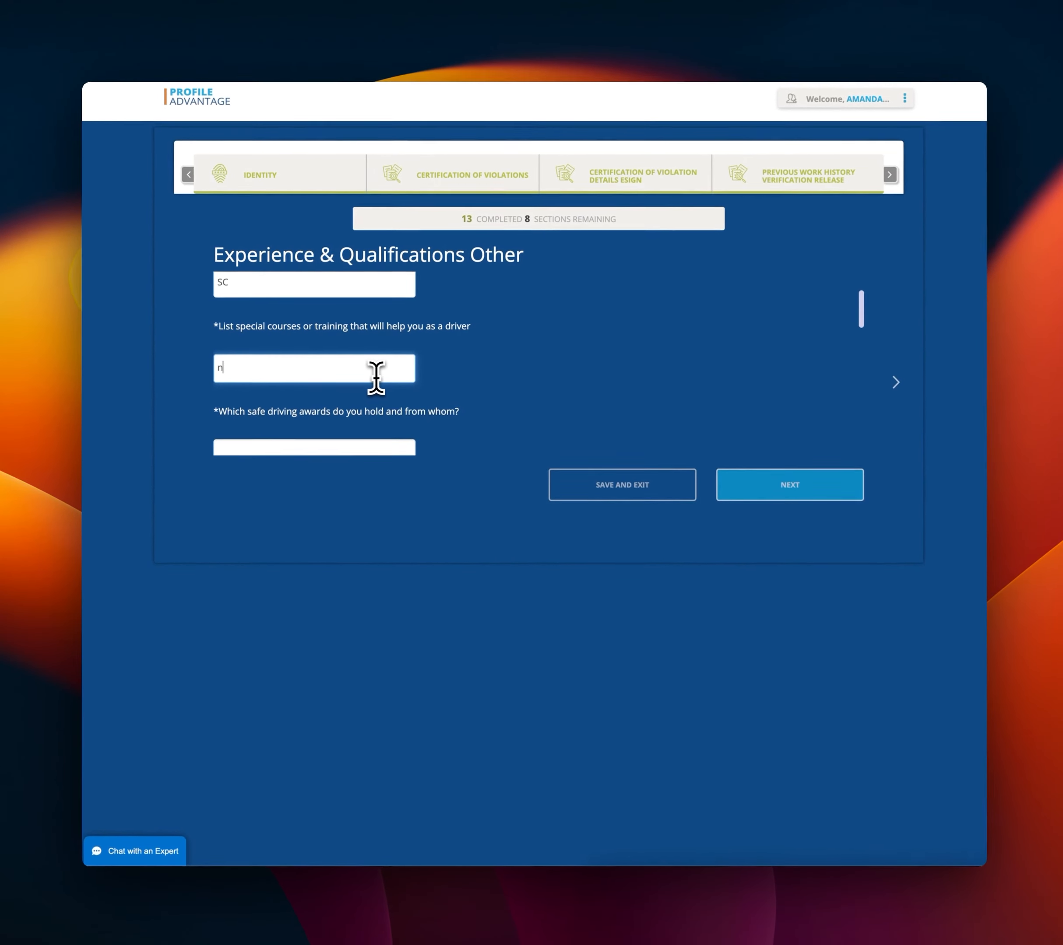
text(a)
scroll(375, 376, down, 3)
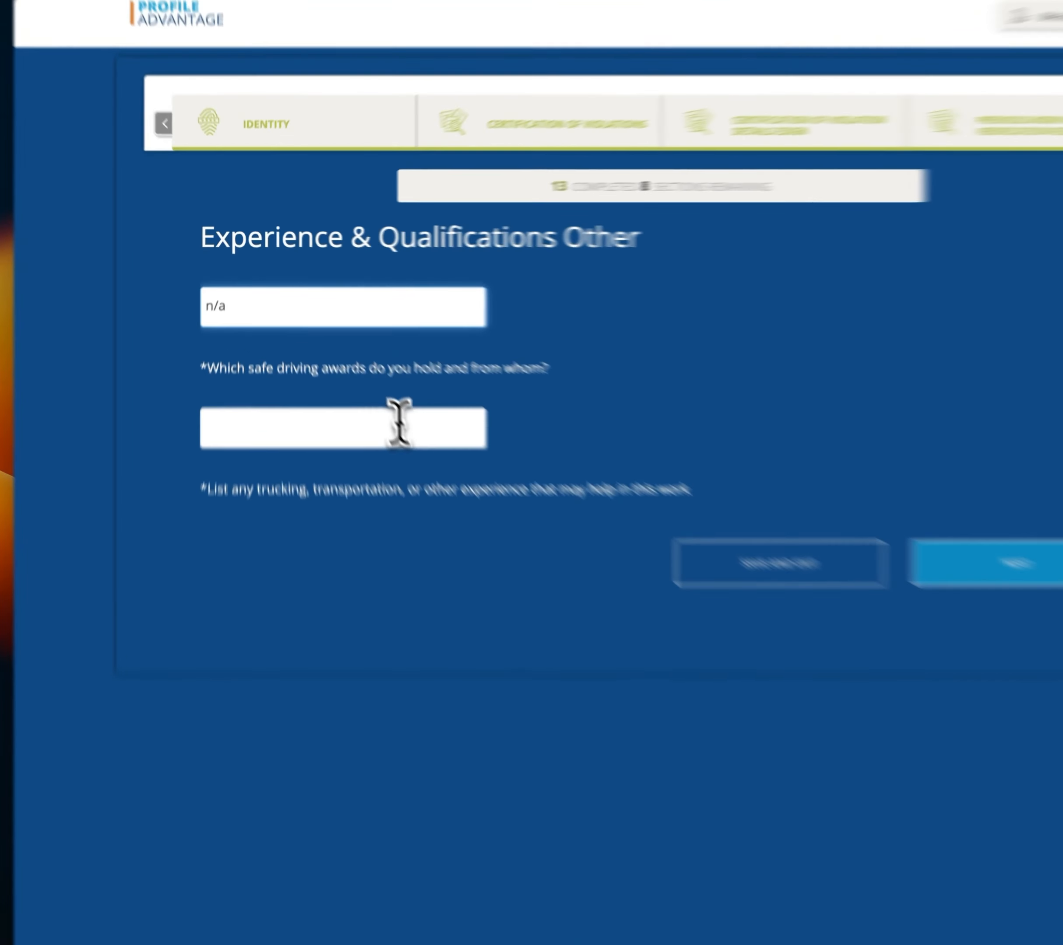
click(400, 427)
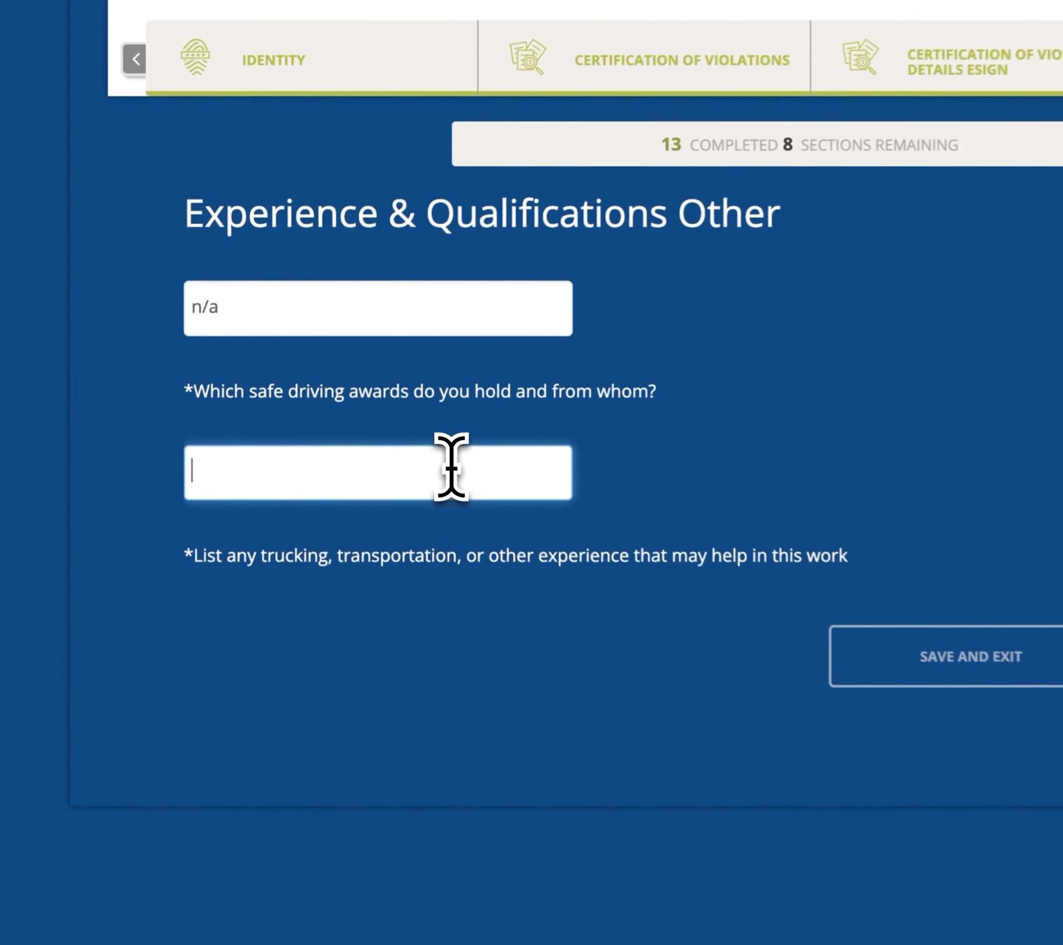
text(n/a)
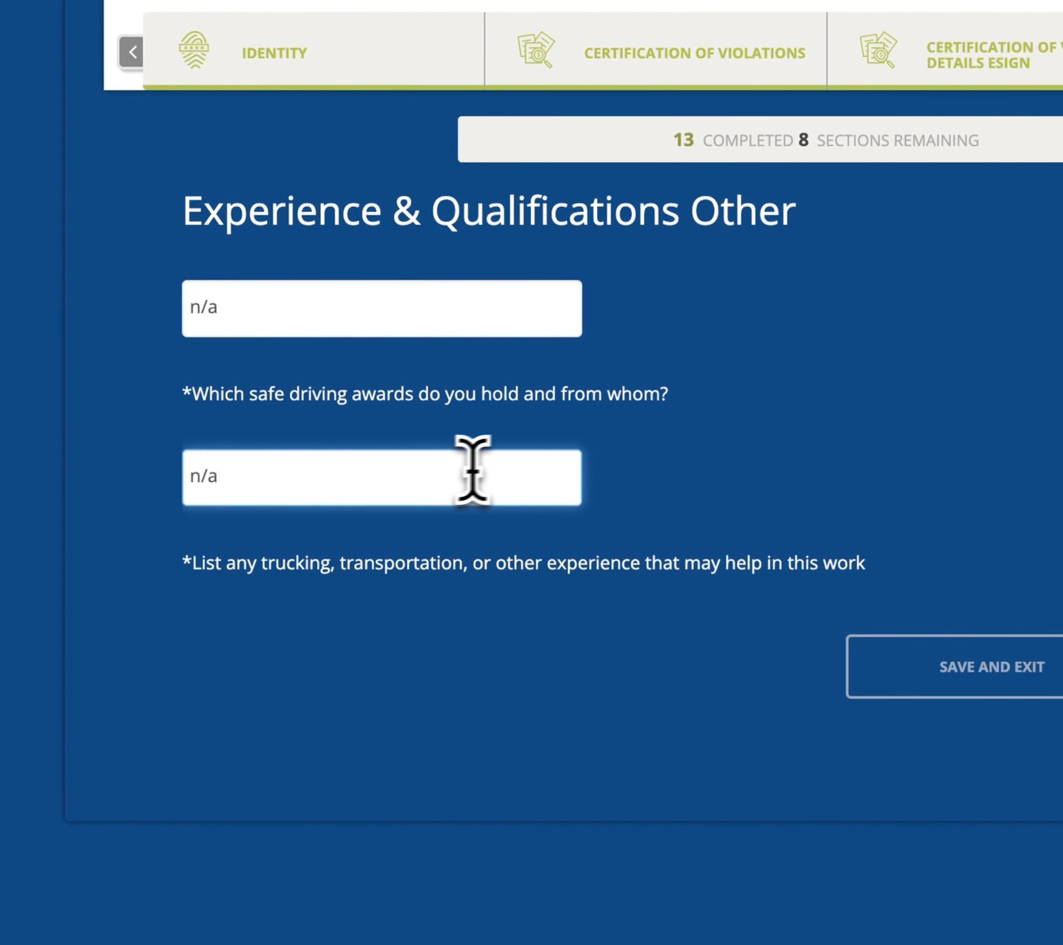
Answer the trucking experience question and enter n/a for other courses and training.
scroll(601, 446, down, 3)
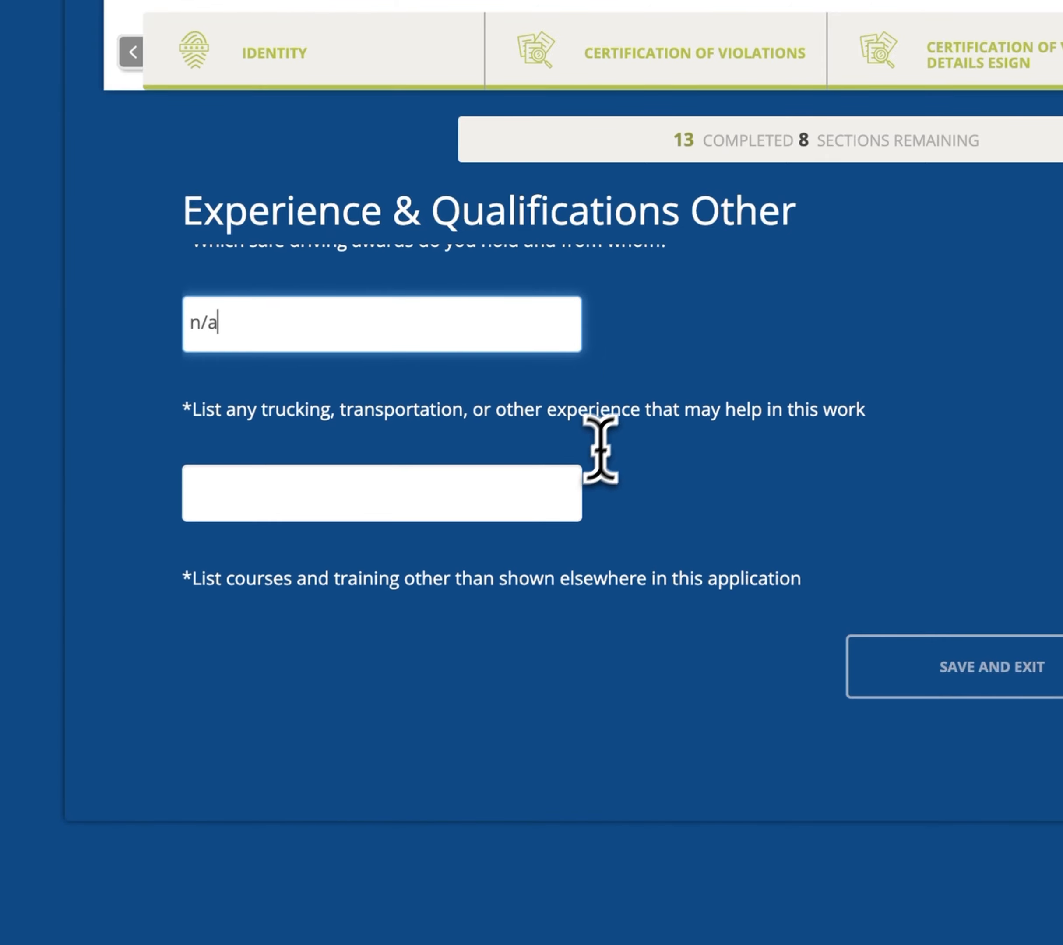
click(462, 506)
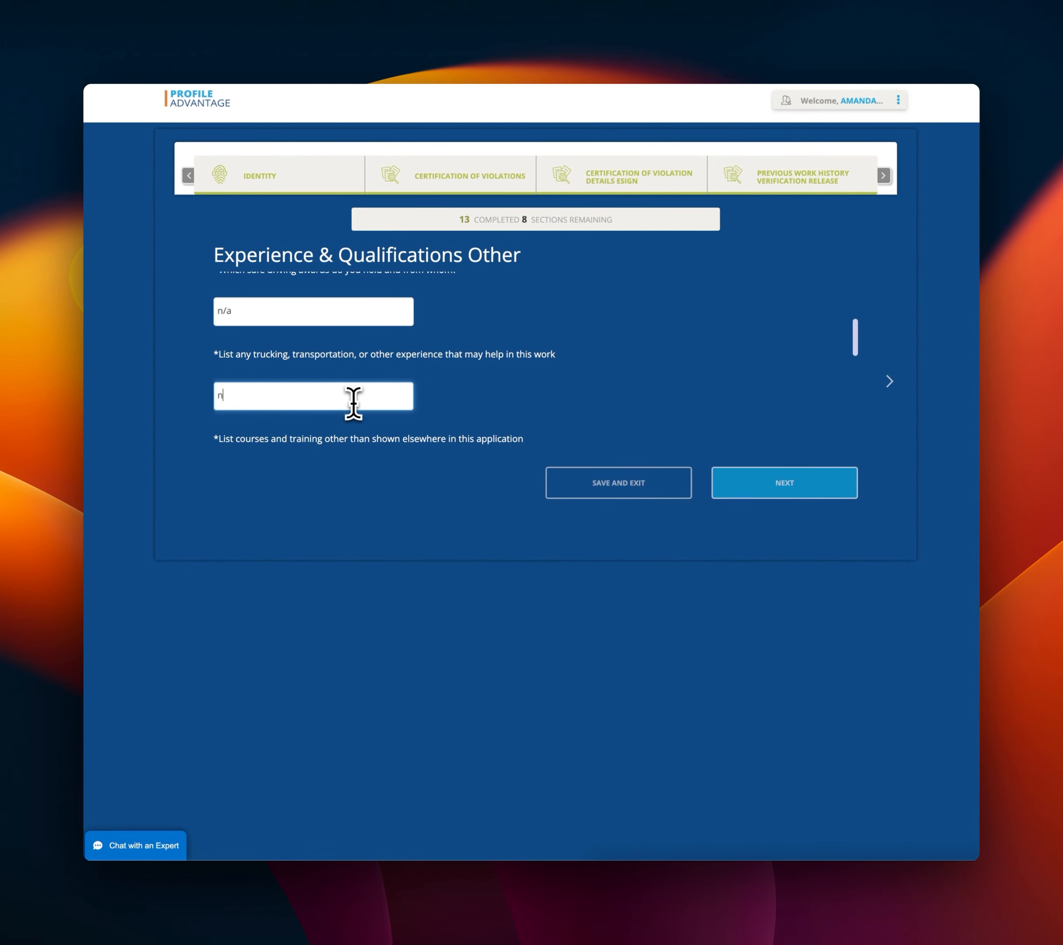
scroll(348, 401, down, 5)
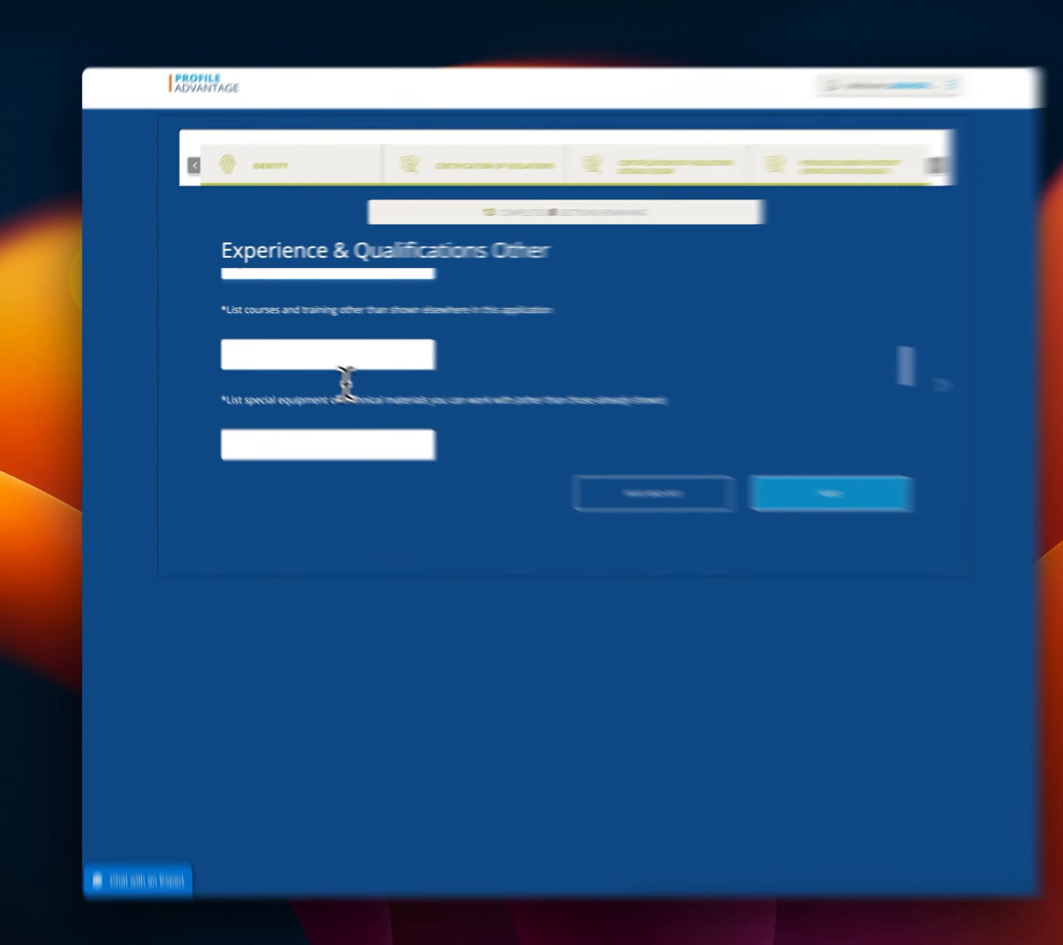
click(341, 362)
text(n/a)
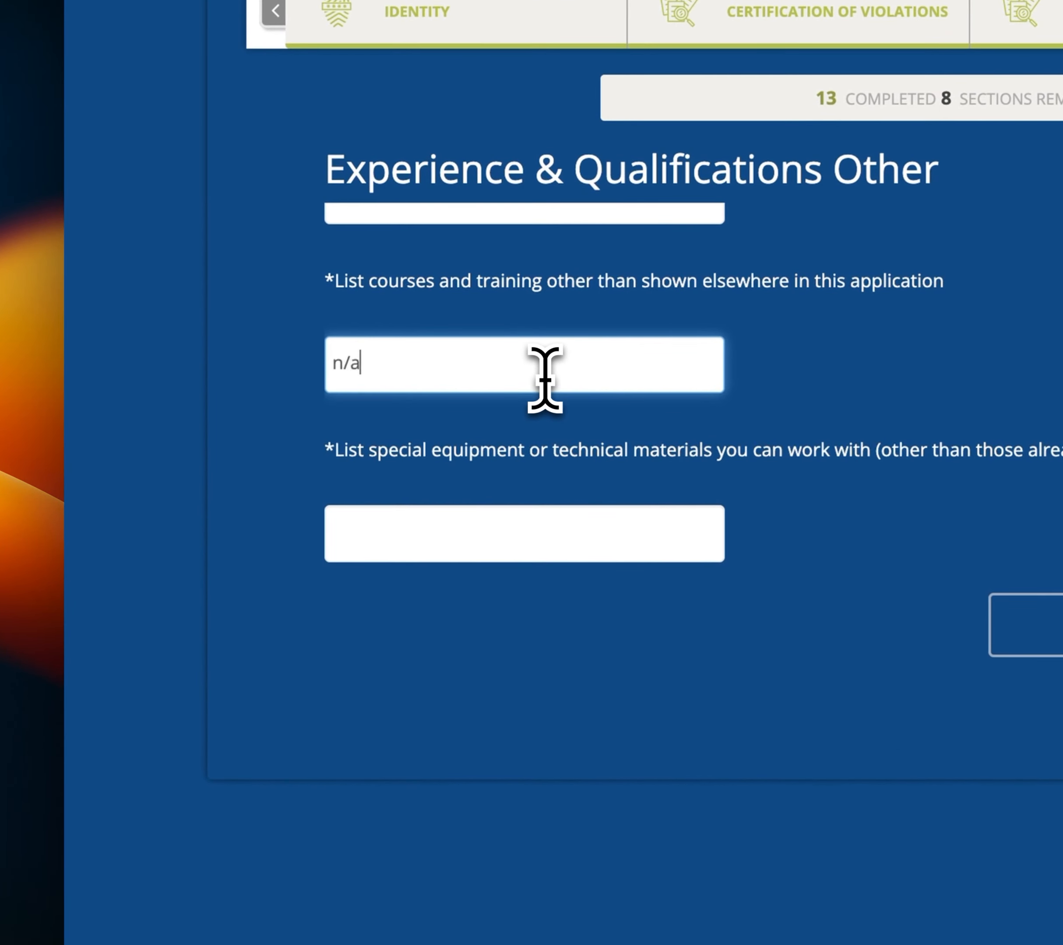
click(510, 548)
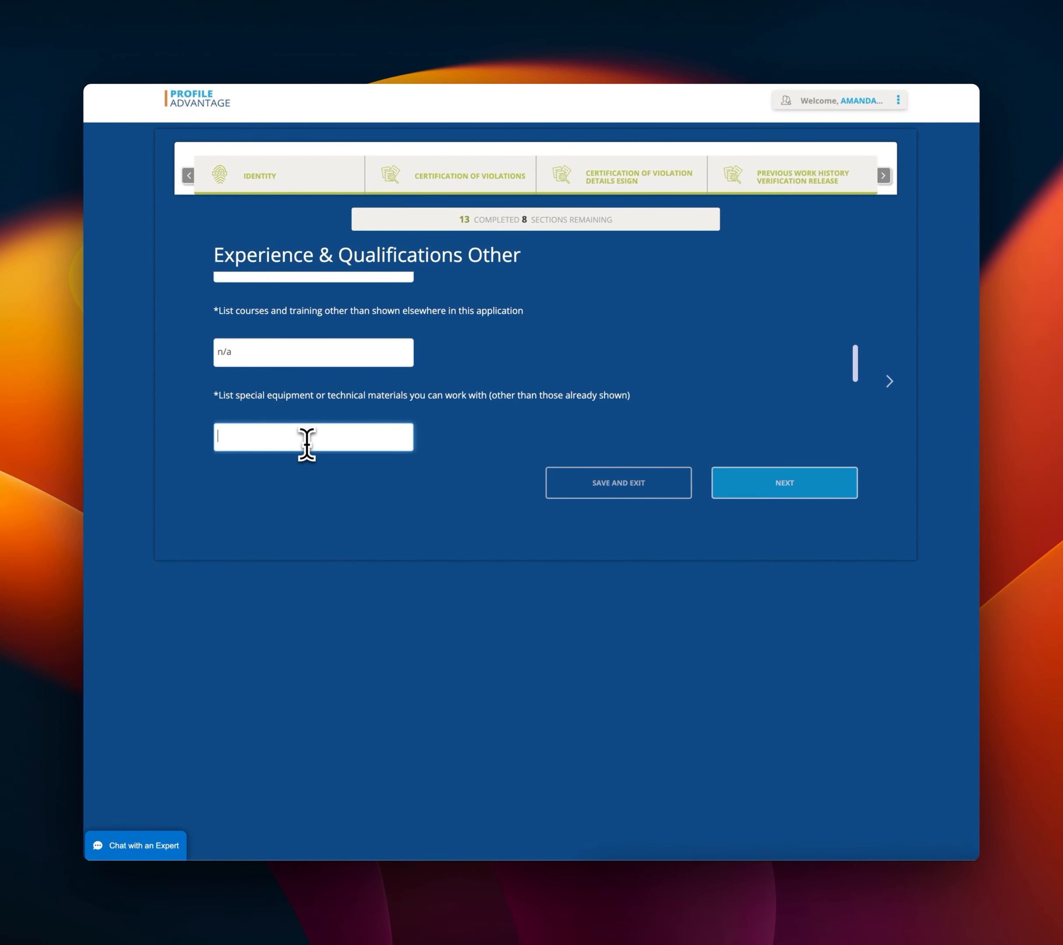
Enter n/a for special equipment, certify the application entries are true, and continue.
text(n/a)
scroll(506, 398, down, 5)
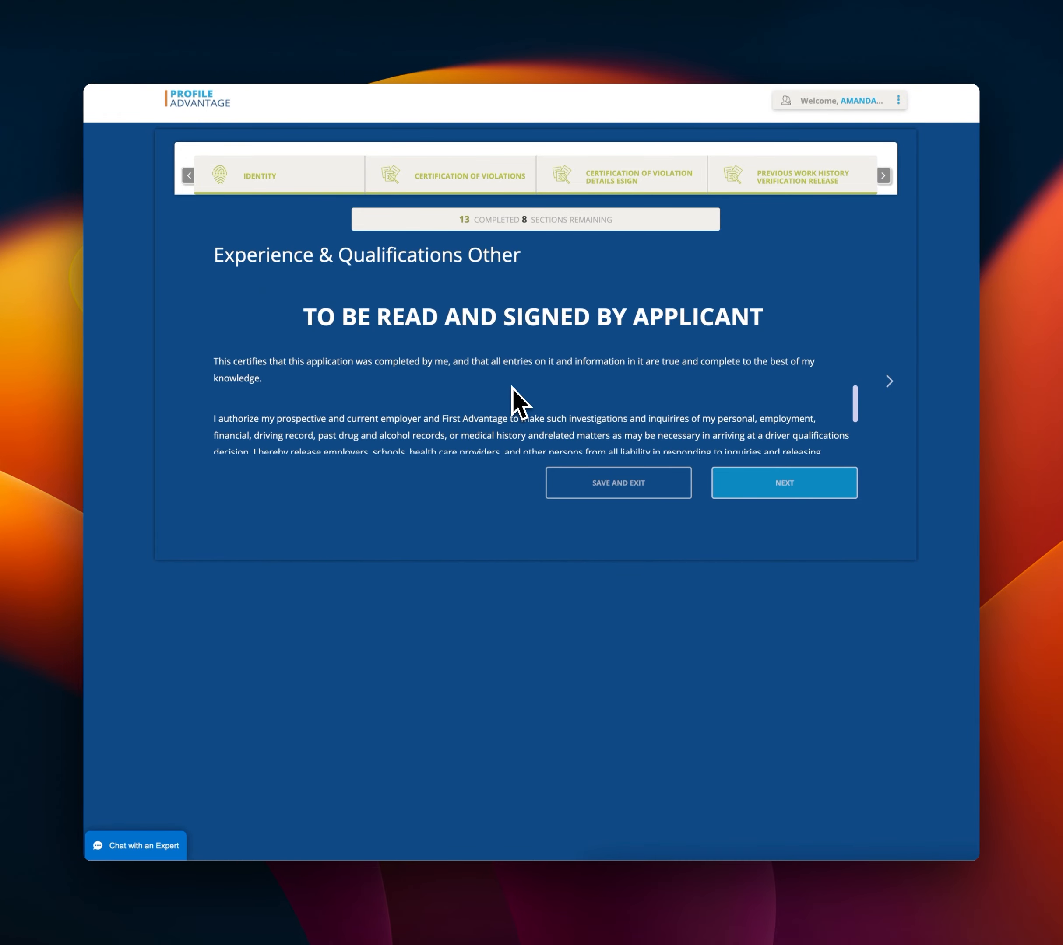
scroll(511, 387, down, 3)
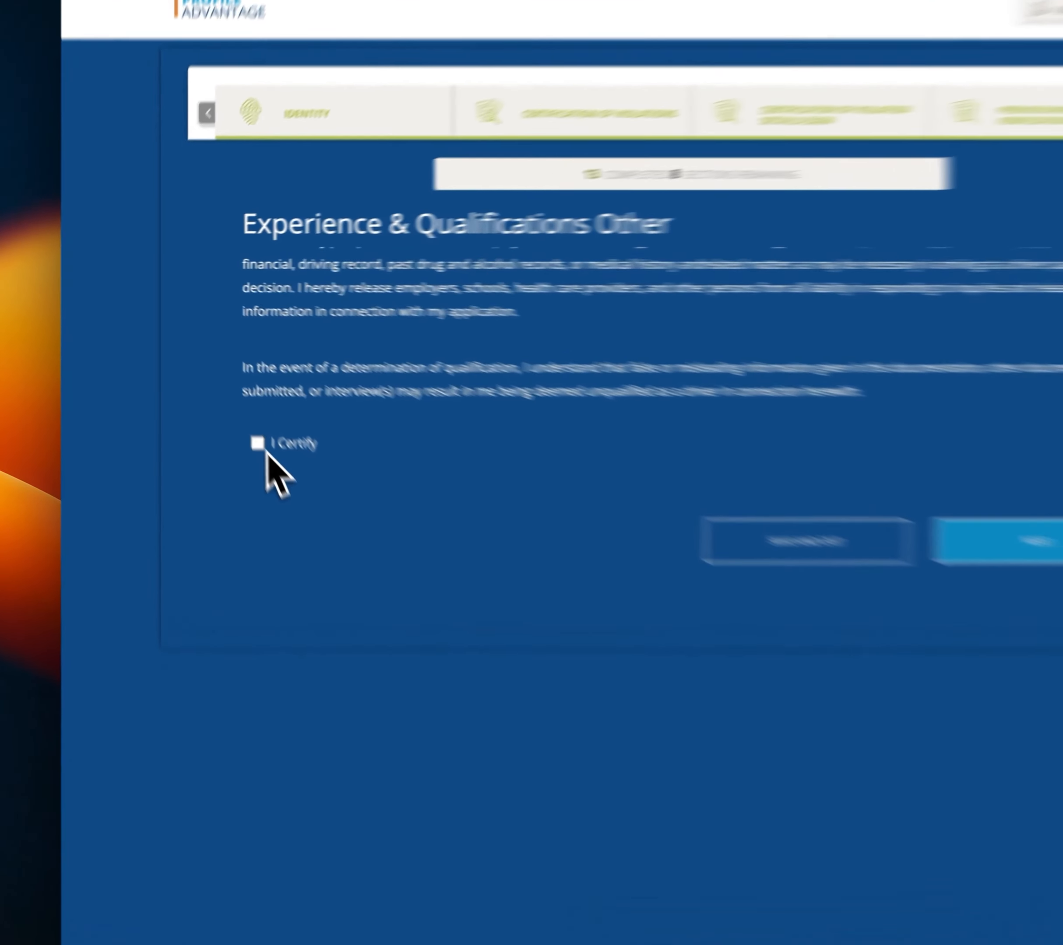
click(226, 414)
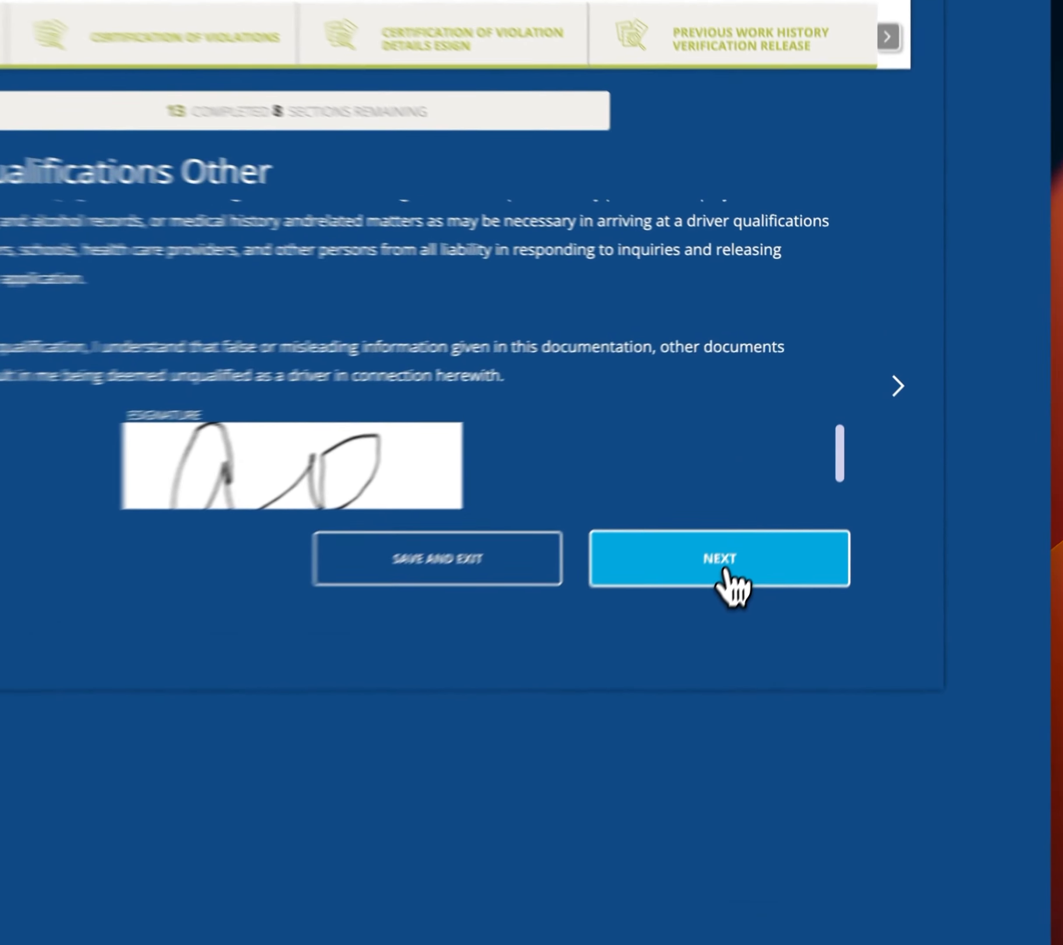
click(787, 490)
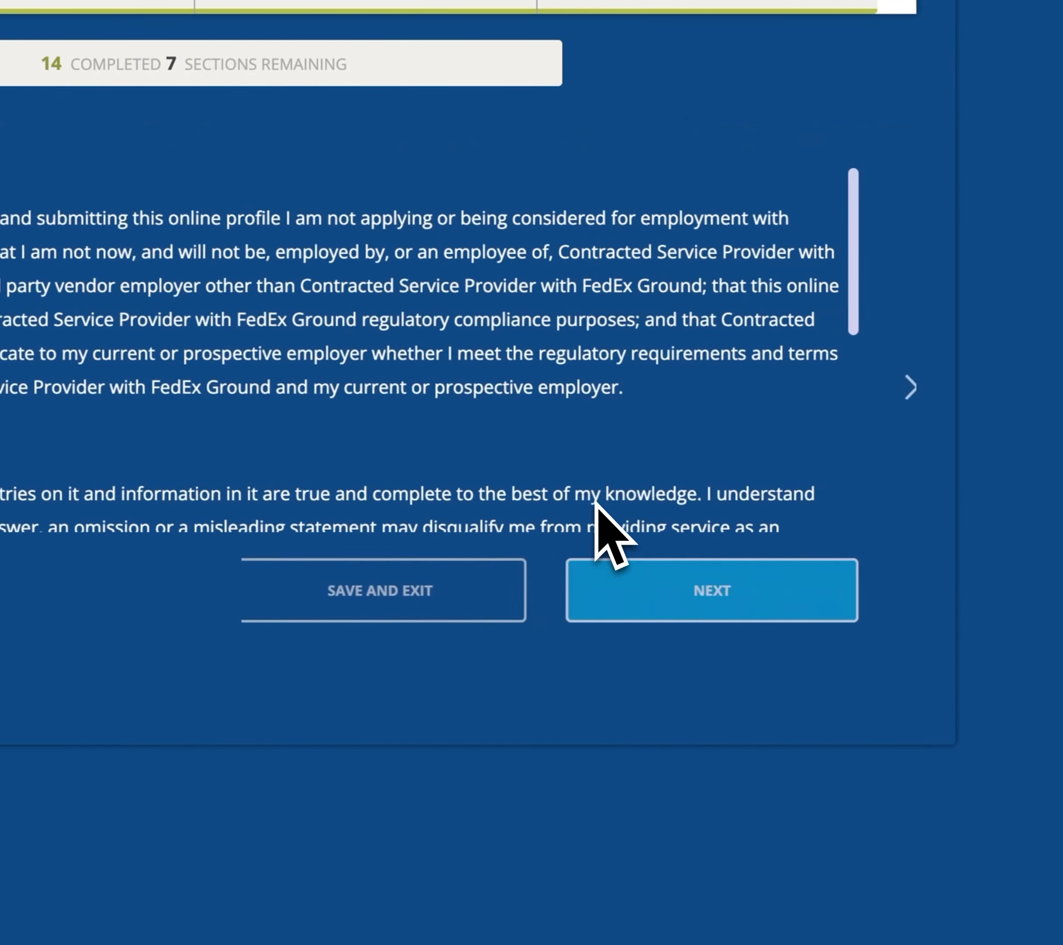
Certify the Final Acknowledgment and continue past it.
scroll(583, 400, down, 5)
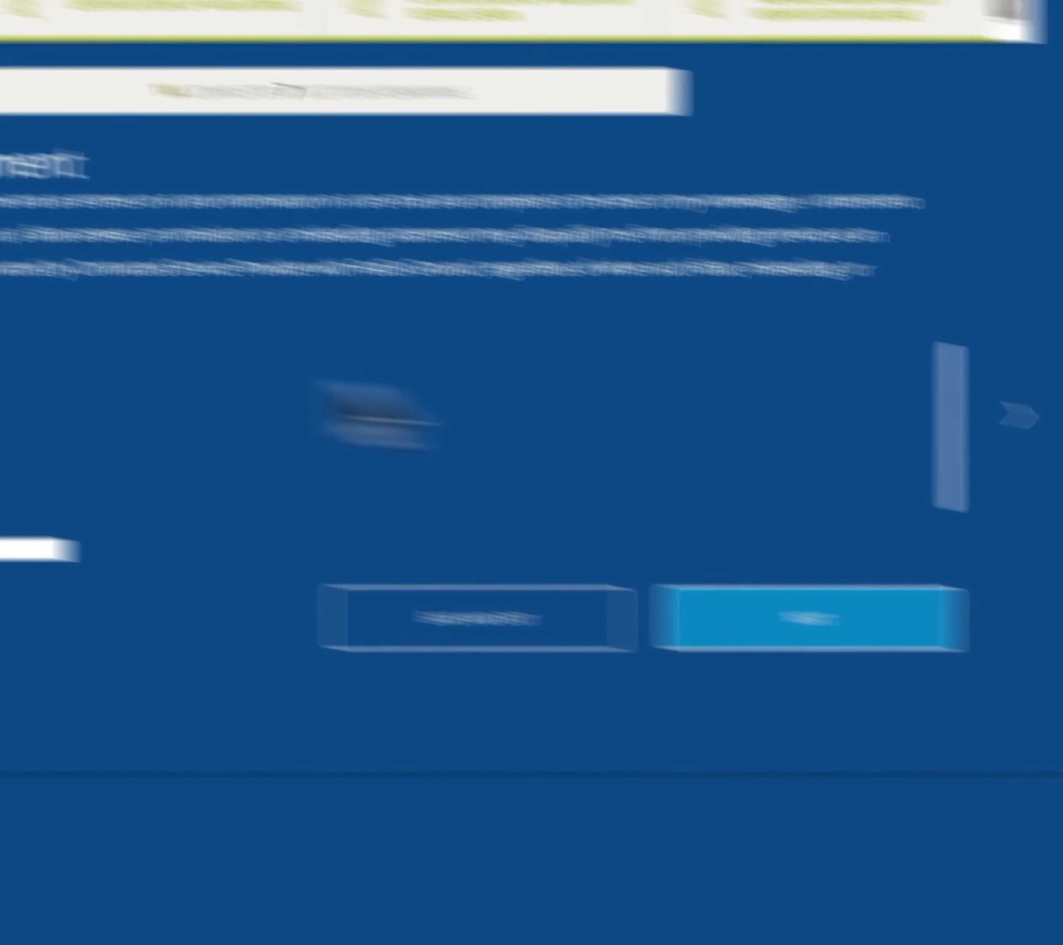
click(361, 509)
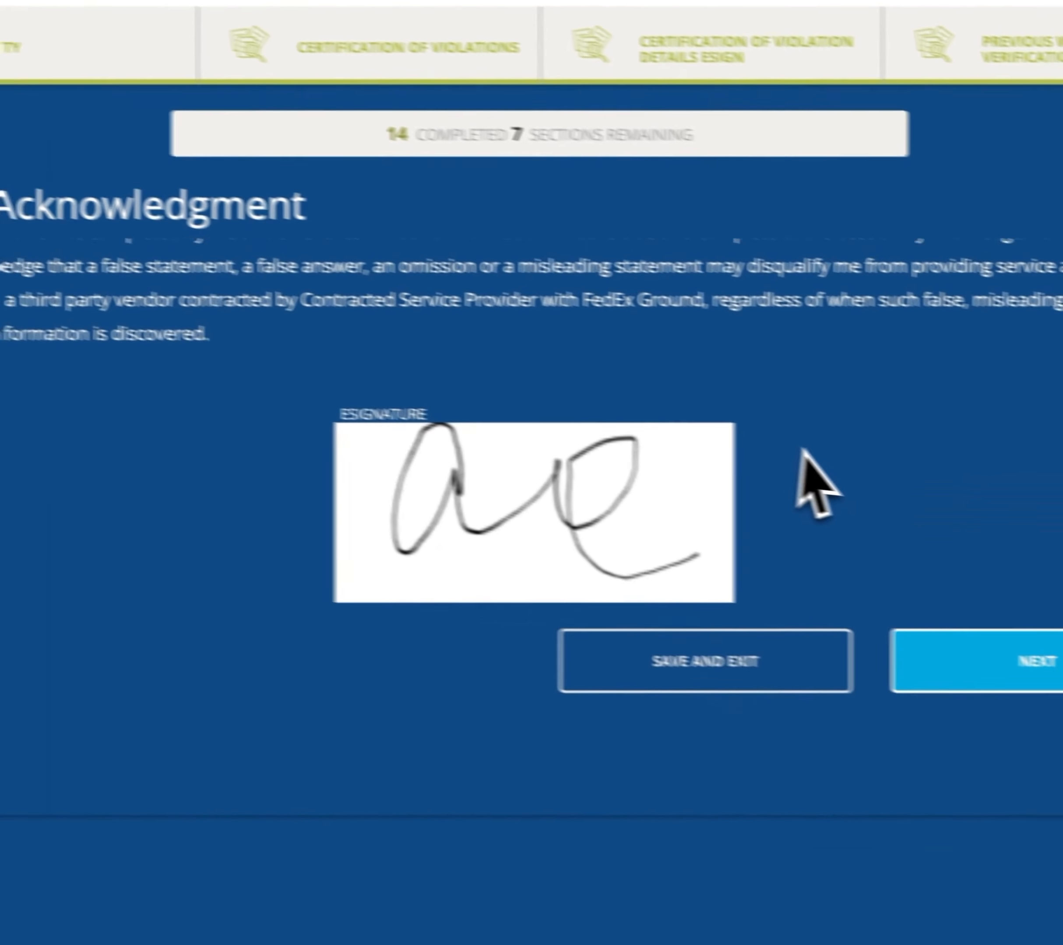
scroll(738, 439, down, 5)
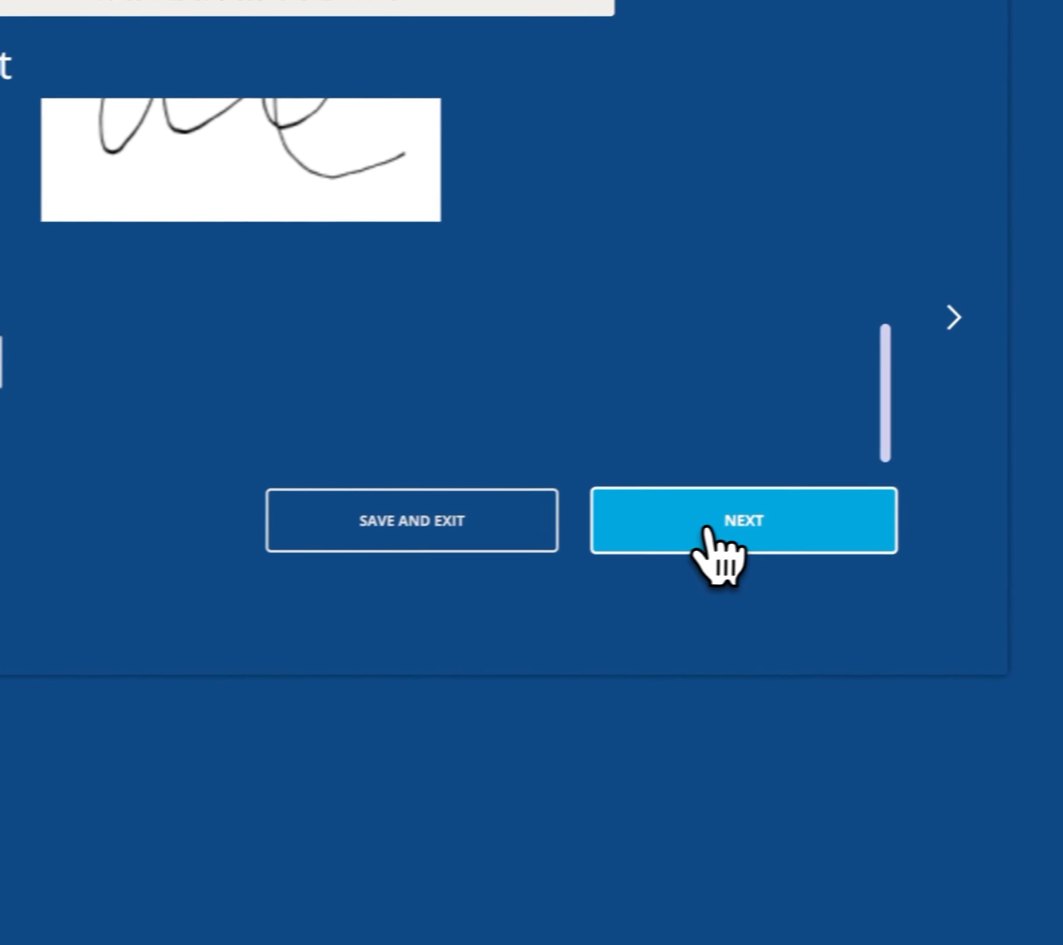
click(707, 527)
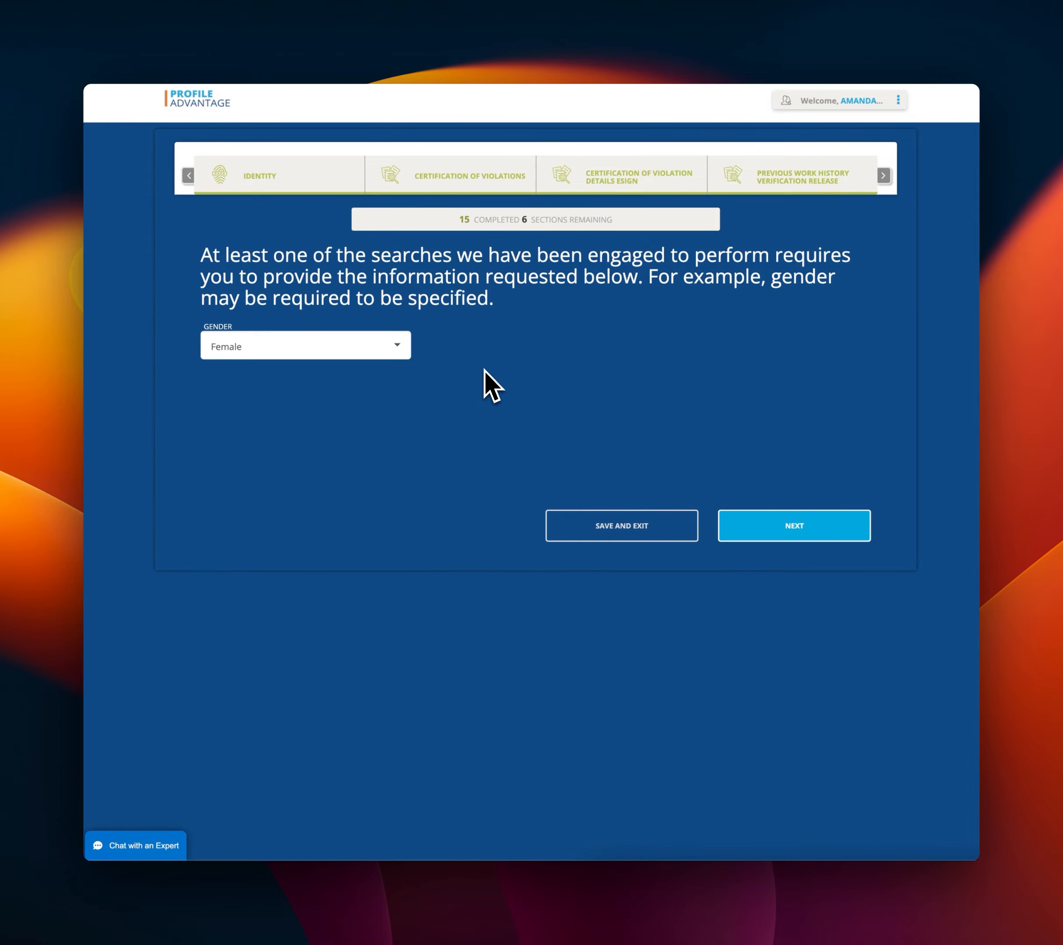
Keep Female as the gender and continue to the profile review page.
click(356, 346)
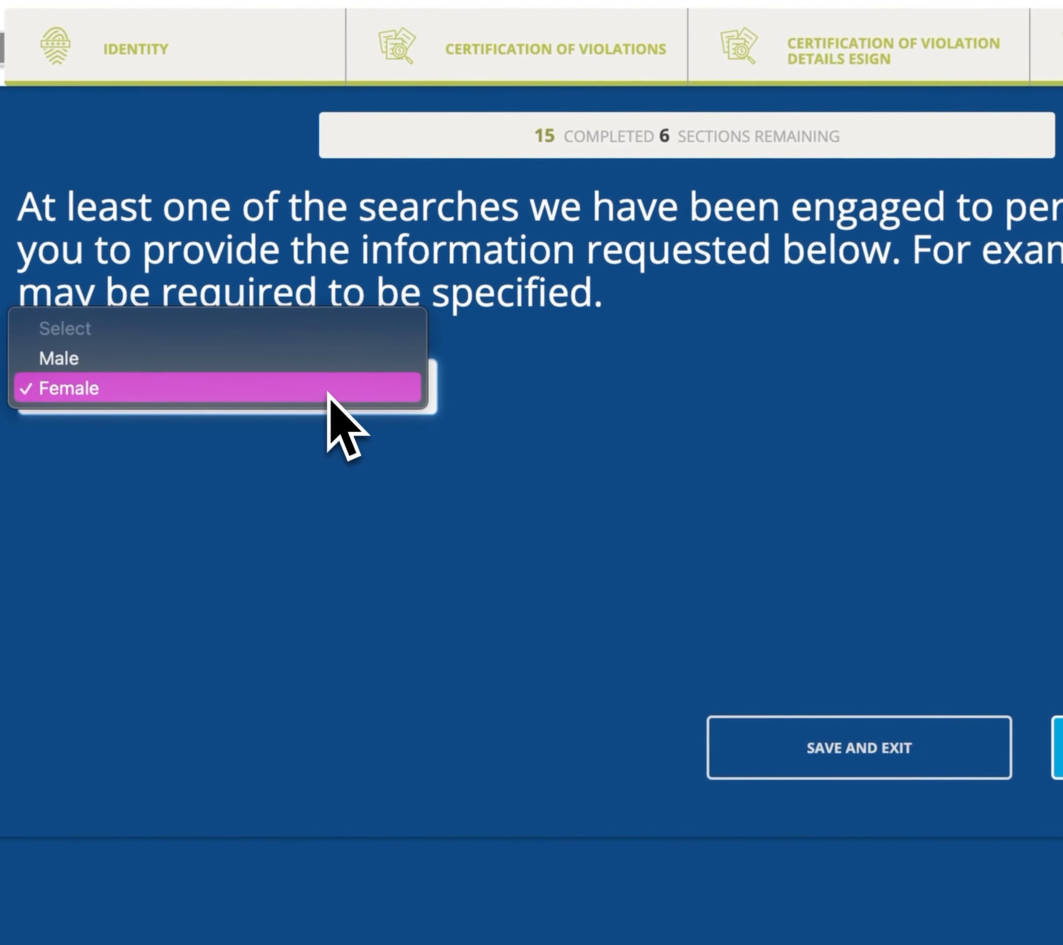
click(328, 393)
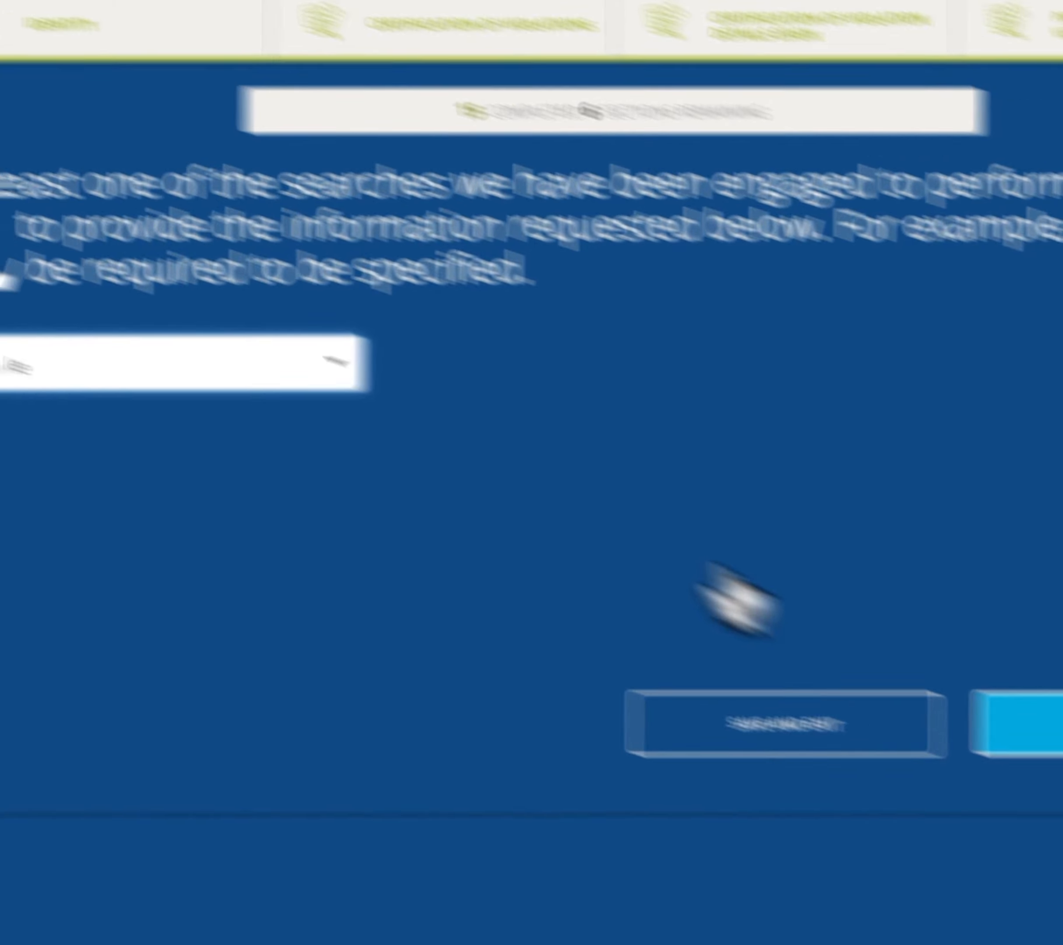
click(1028, 728)
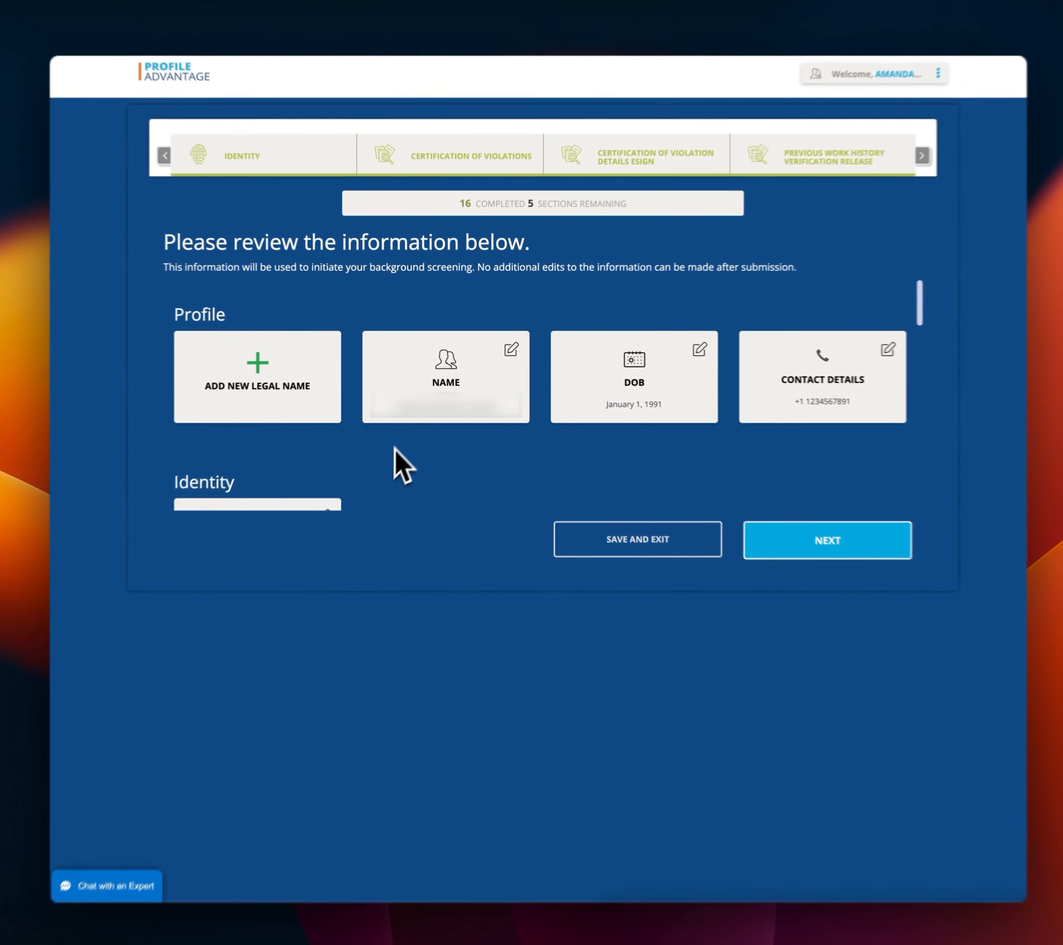
Review the profile, confirm no further edits, pass the documents check, and submit the profile.
scroll(441, 449, down, 1)
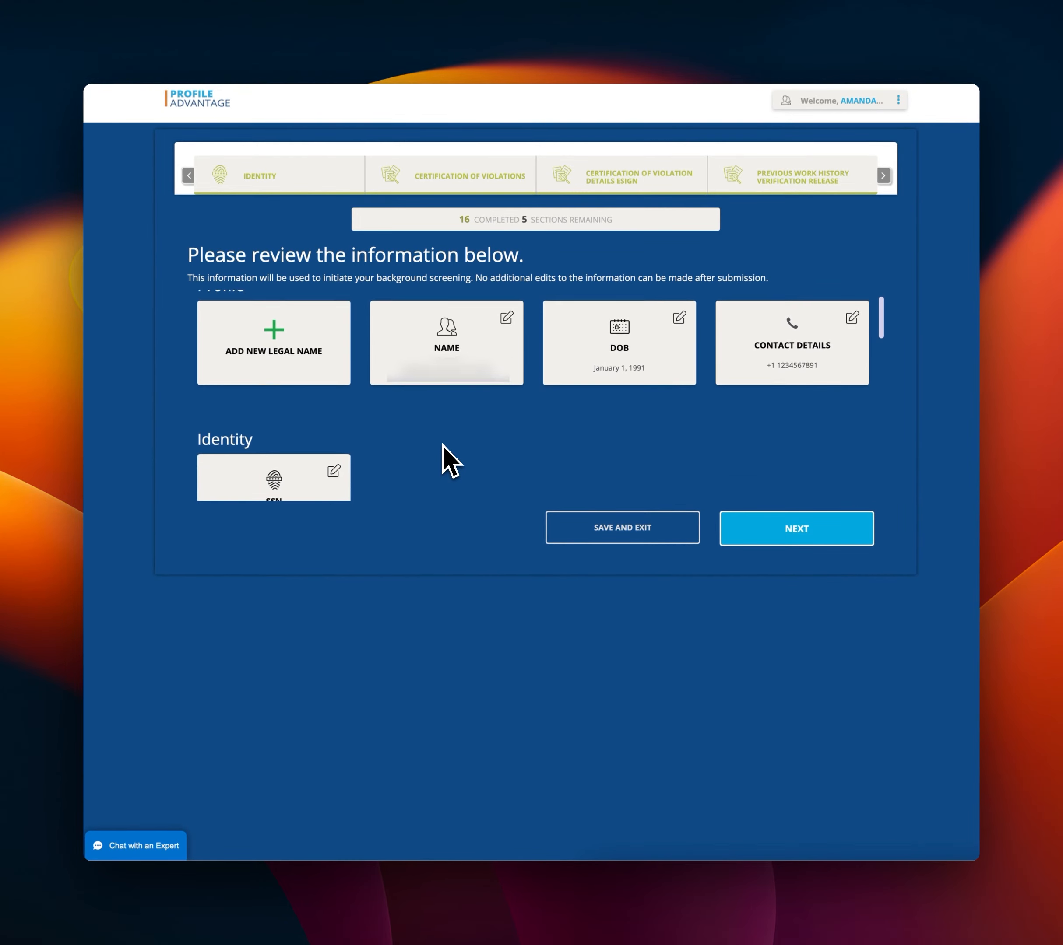
scroll(442, 445, down, 5)
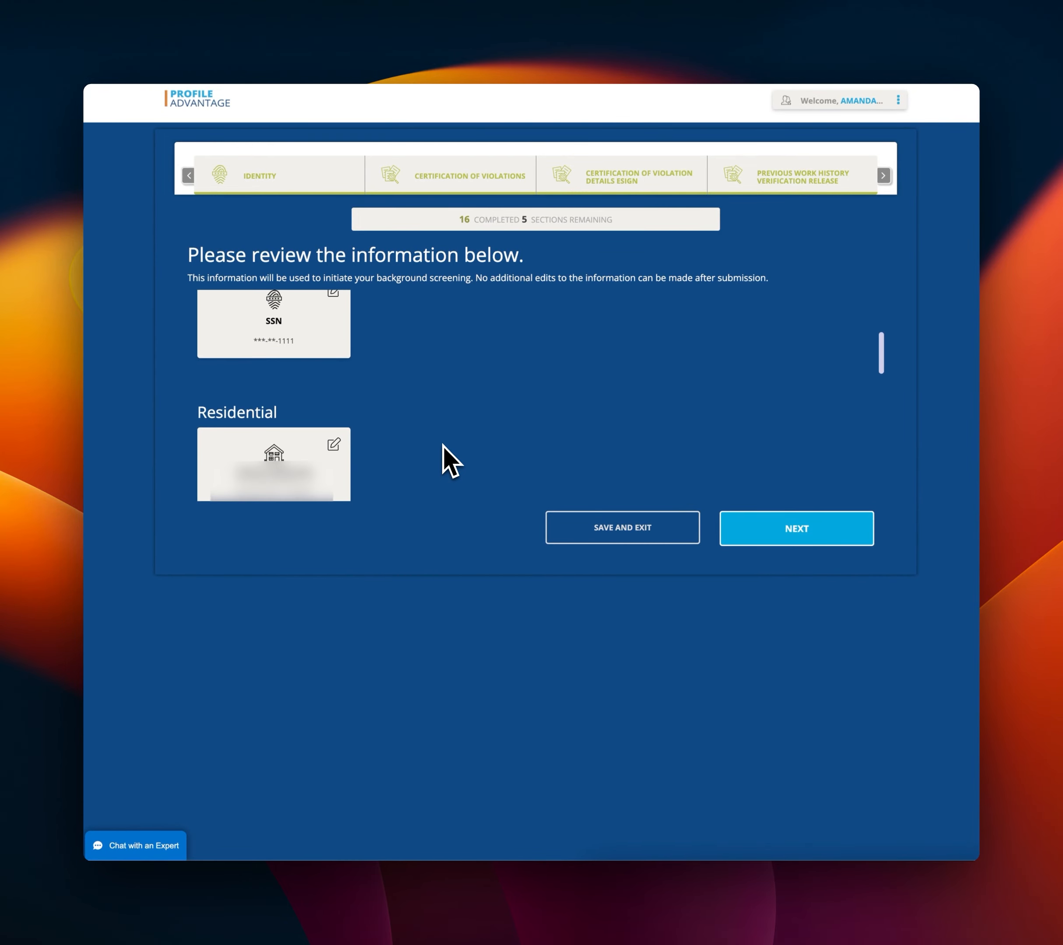
scroll(443, 446, down, 6)
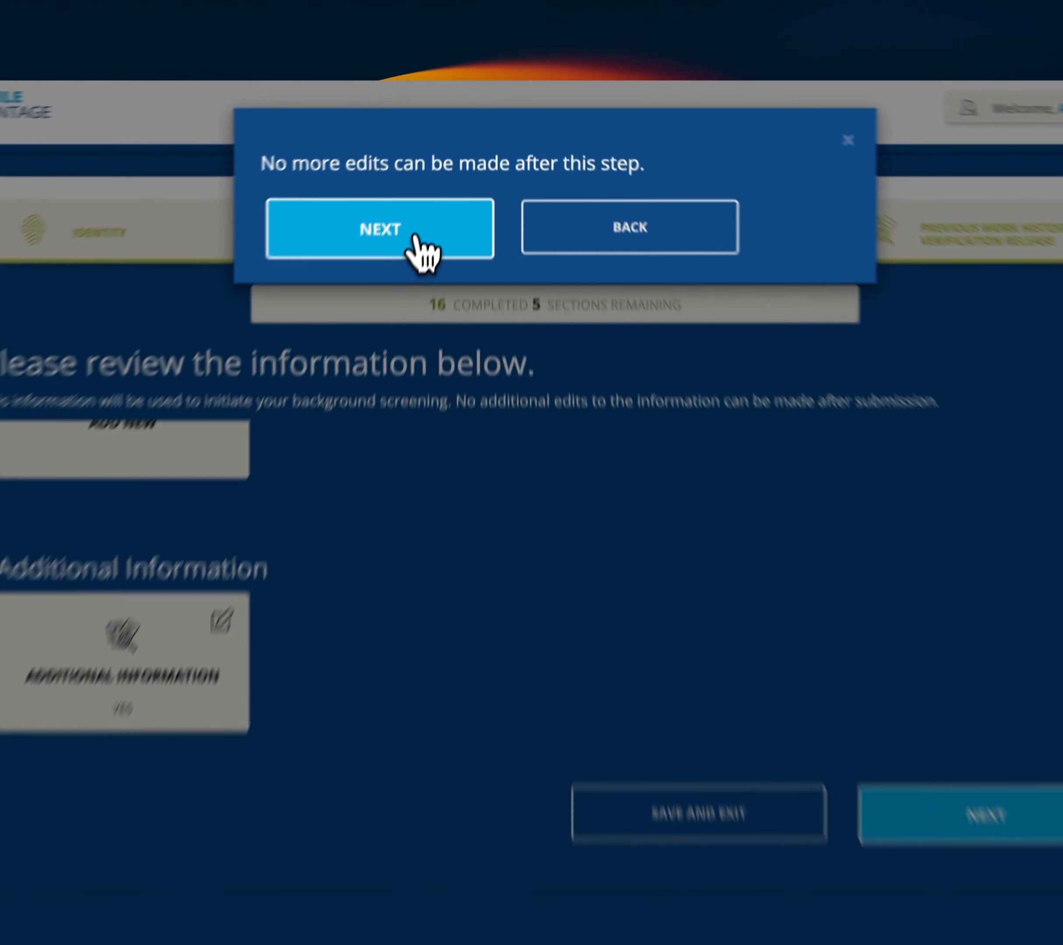
click(452, 181)
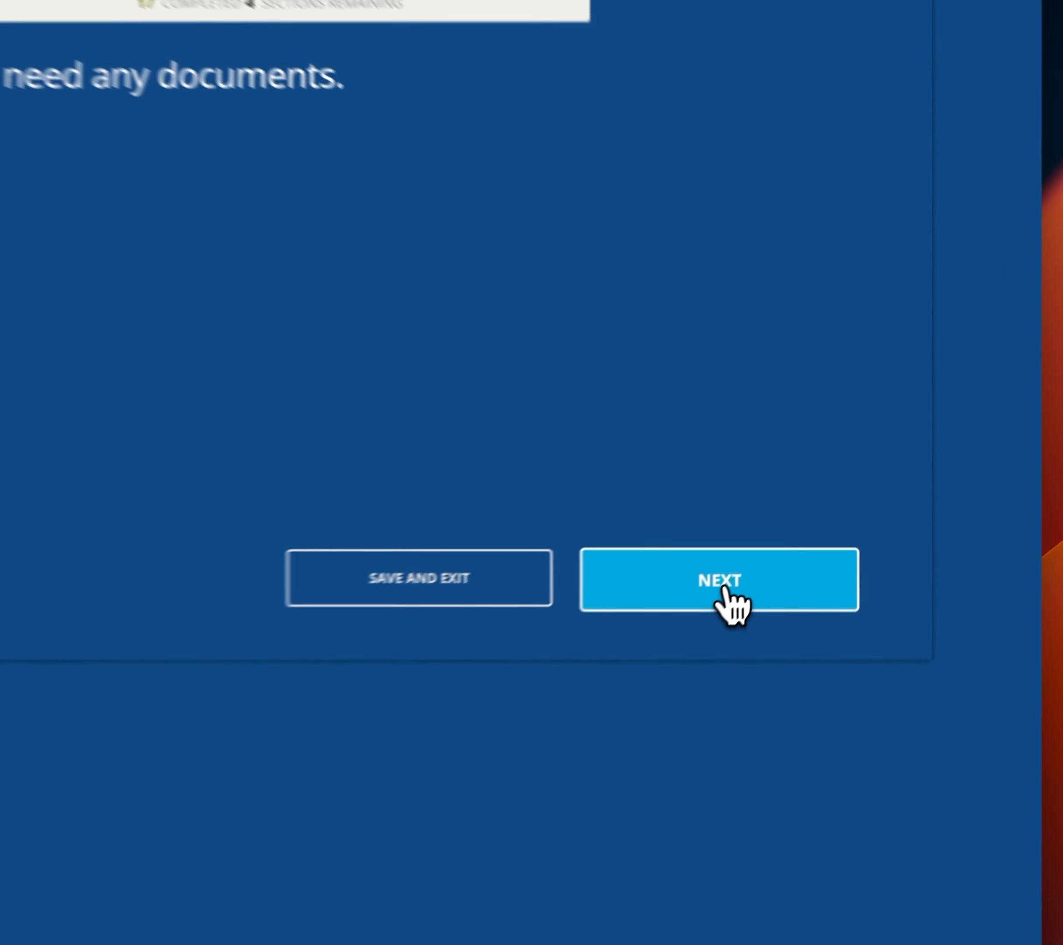
click(723, 588)
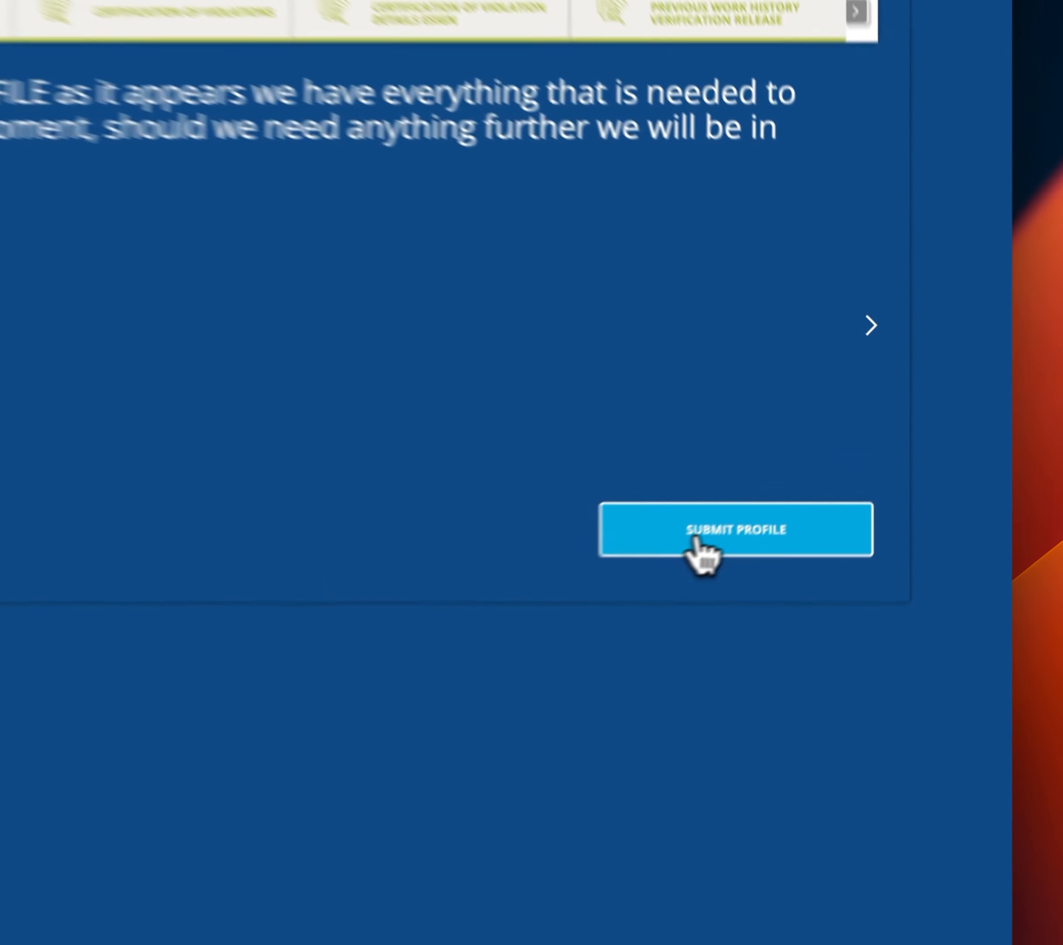
click(784, 501)
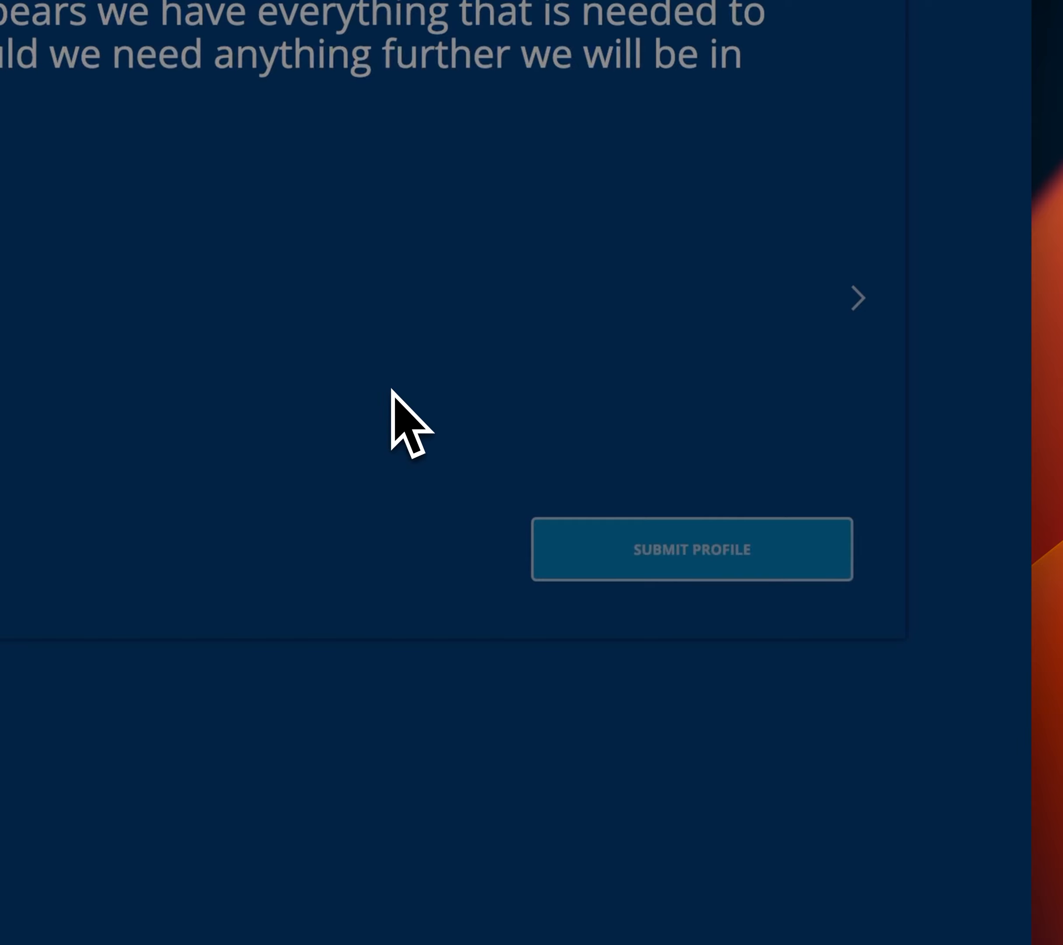